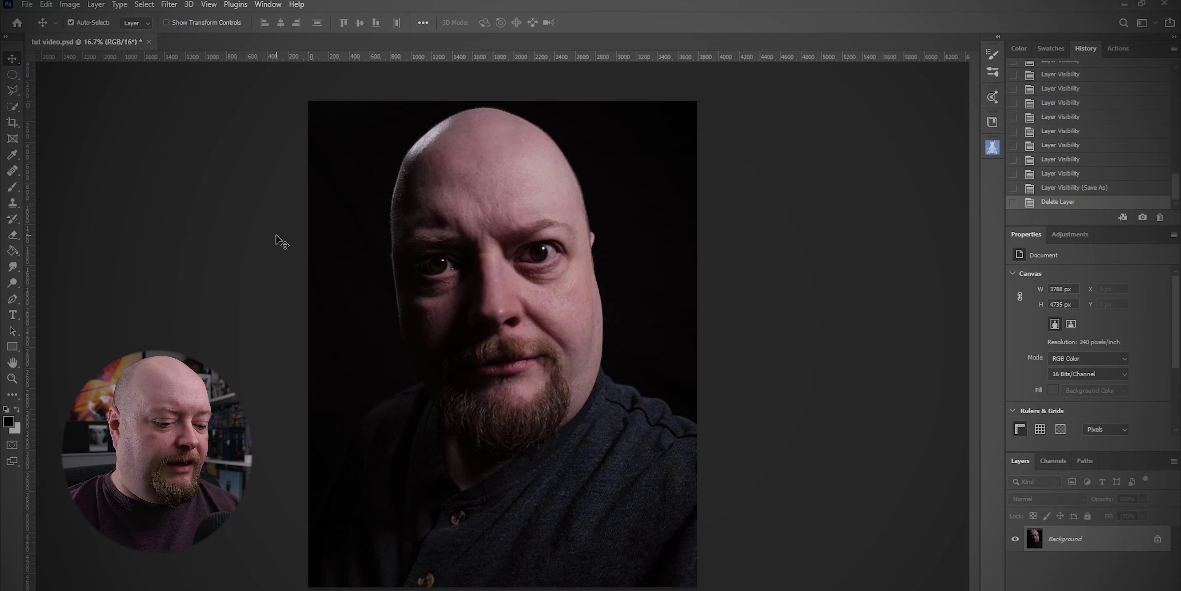
Step: Examine the eyes and forehead of the portrait up close, ending with the whole image in view
{"action": "key", "text": "ctrl+plus"}
{"action": "key", "text": "ctrl+plus"}
{"action": "key", "text": "ctrl+plus"}
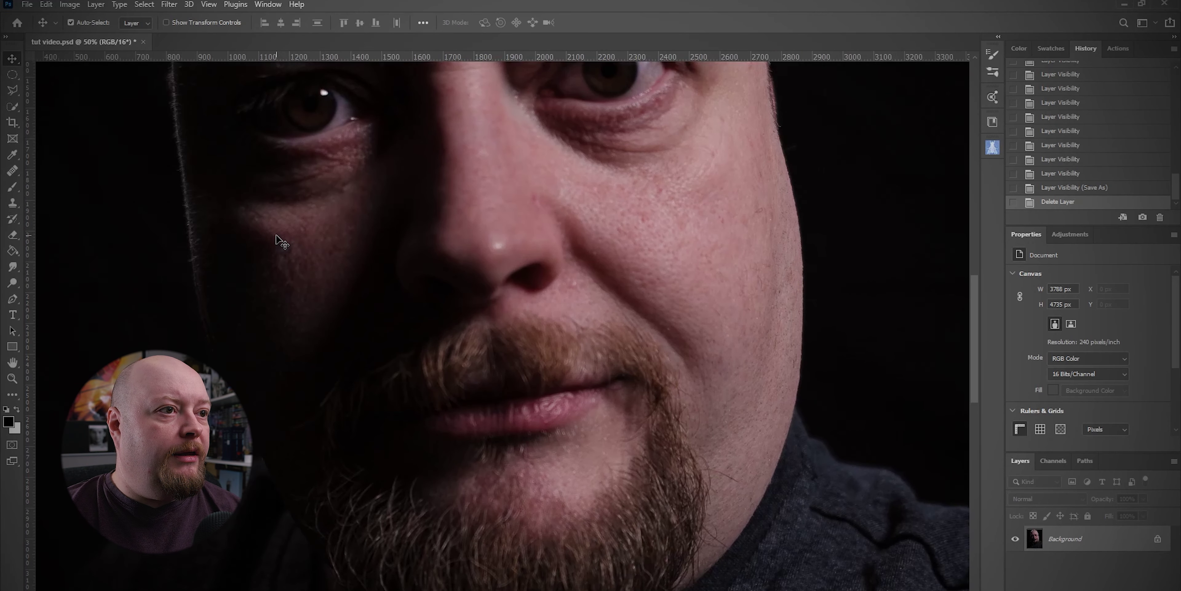
{"action": "left_click_drag", "start_coordinate": [319, 308], "coordinate": [337, 479]}
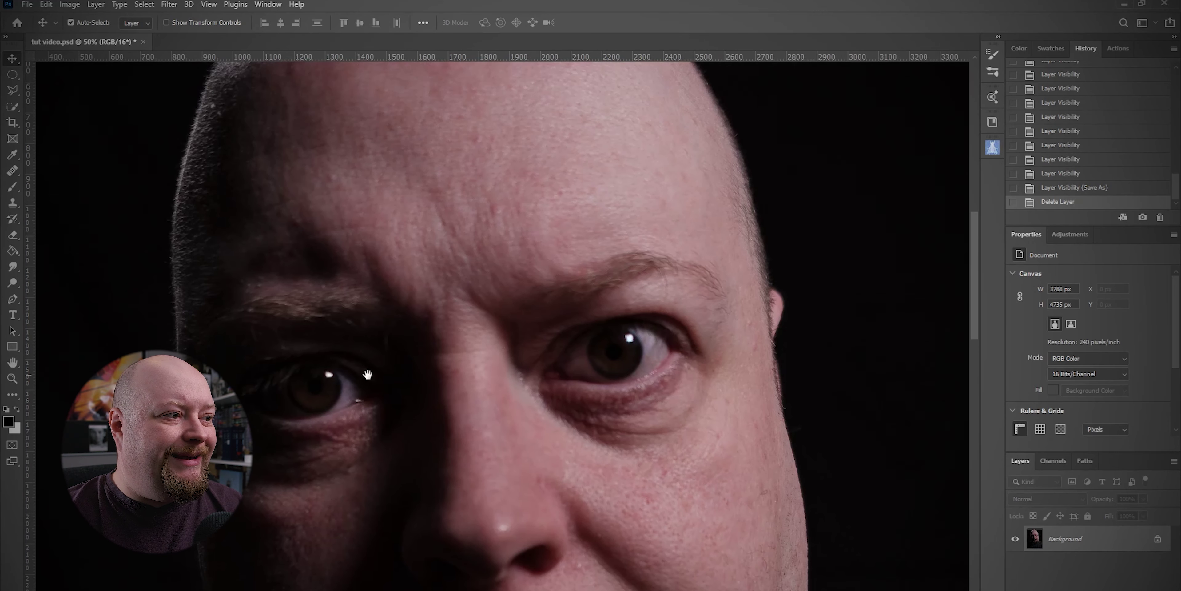
{"action": "key", "text": "ctrl+minus"}
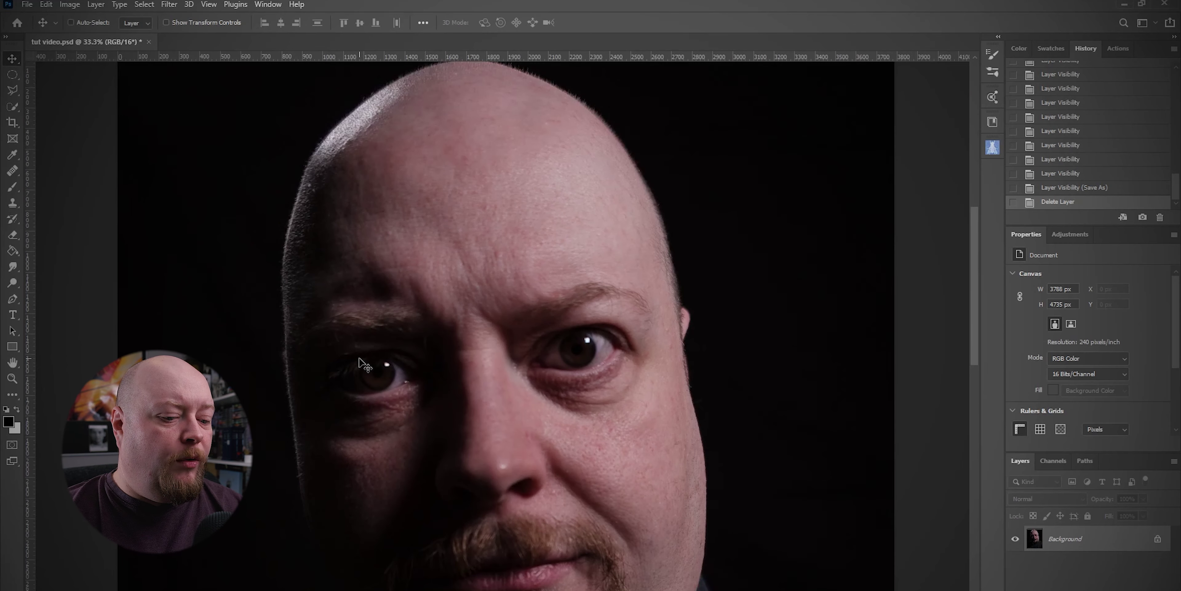
{"action": "key", "text": "ctrl+0"}
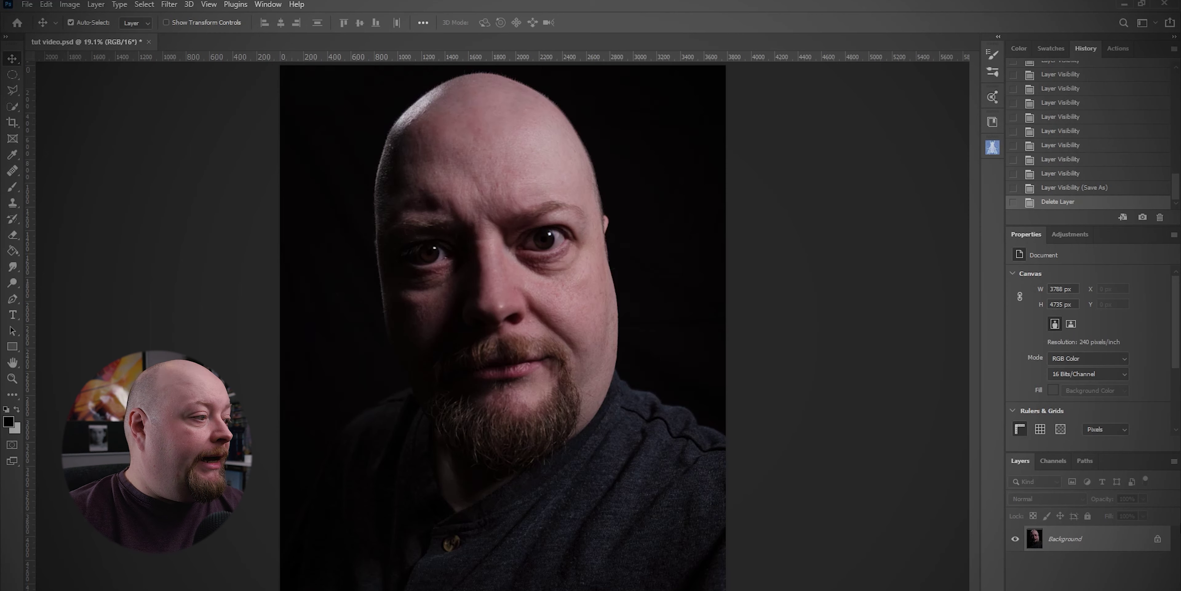
Step: Duplicate the Background layer, keeping the default name Background copy
{"action": "right_click", "coordinate": [1112, 543]}
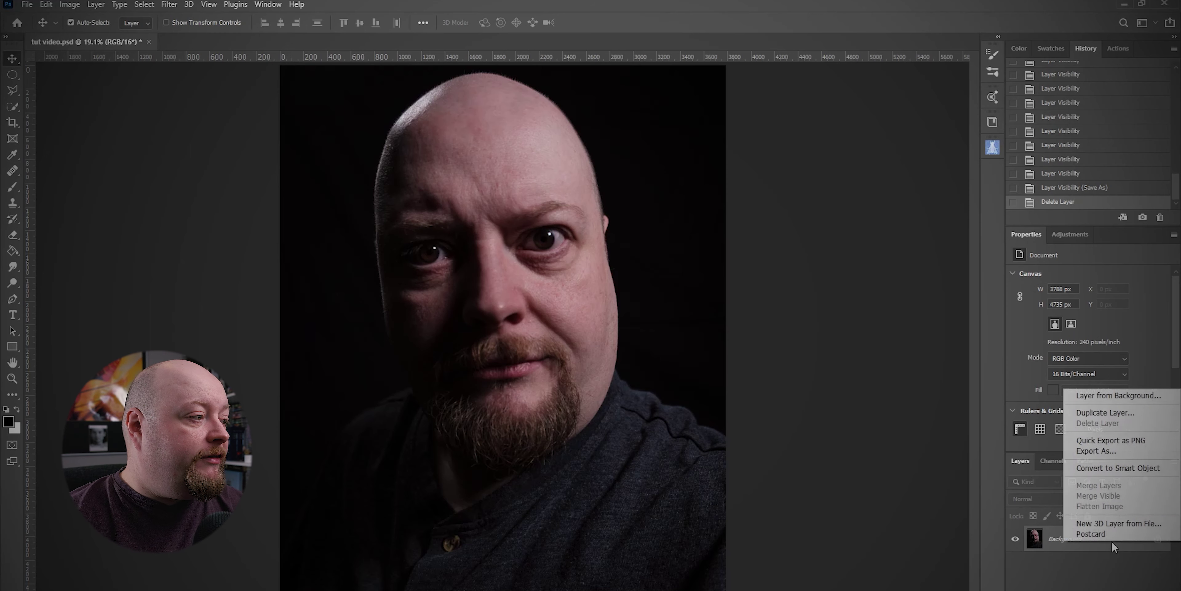
{"action": "left_click", "coordinate": [1106, 412]}
{"action": "left_click", "coordinate": [692, 179]}
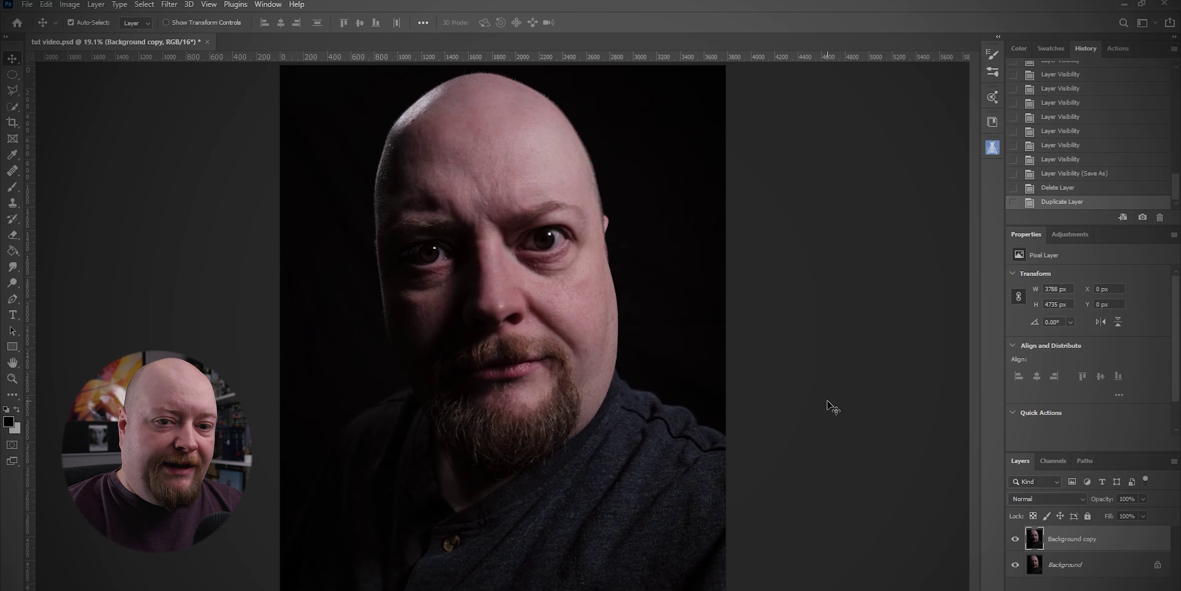
{"action": "right_click", "coordinate": [1111, 539]}
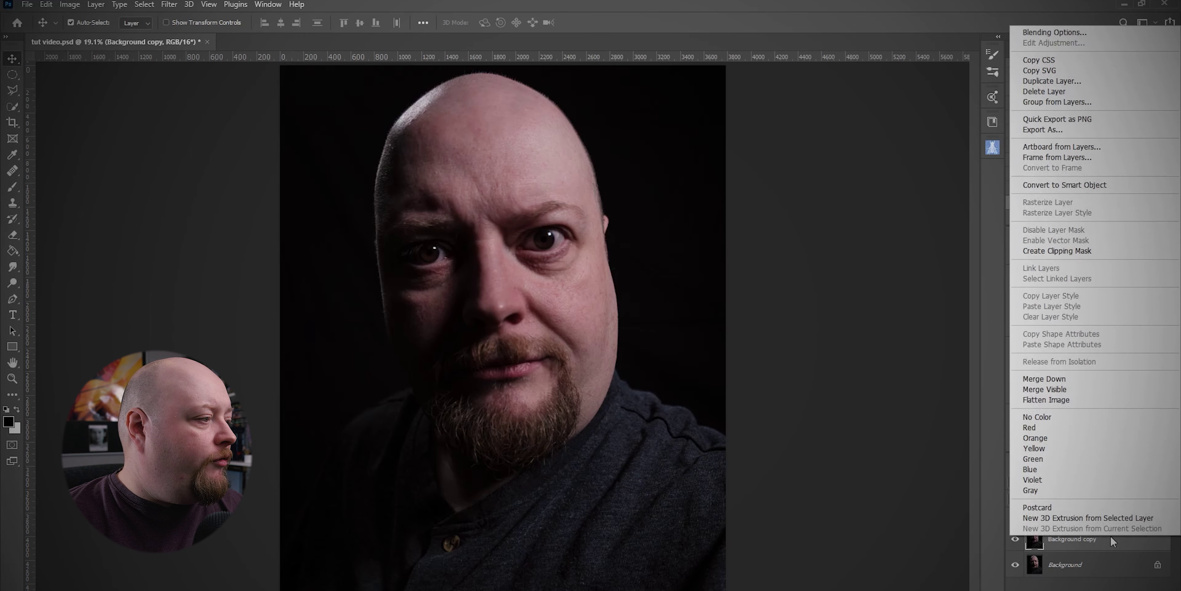
{"action": "left_click", "coordinate": [1112, 541]}
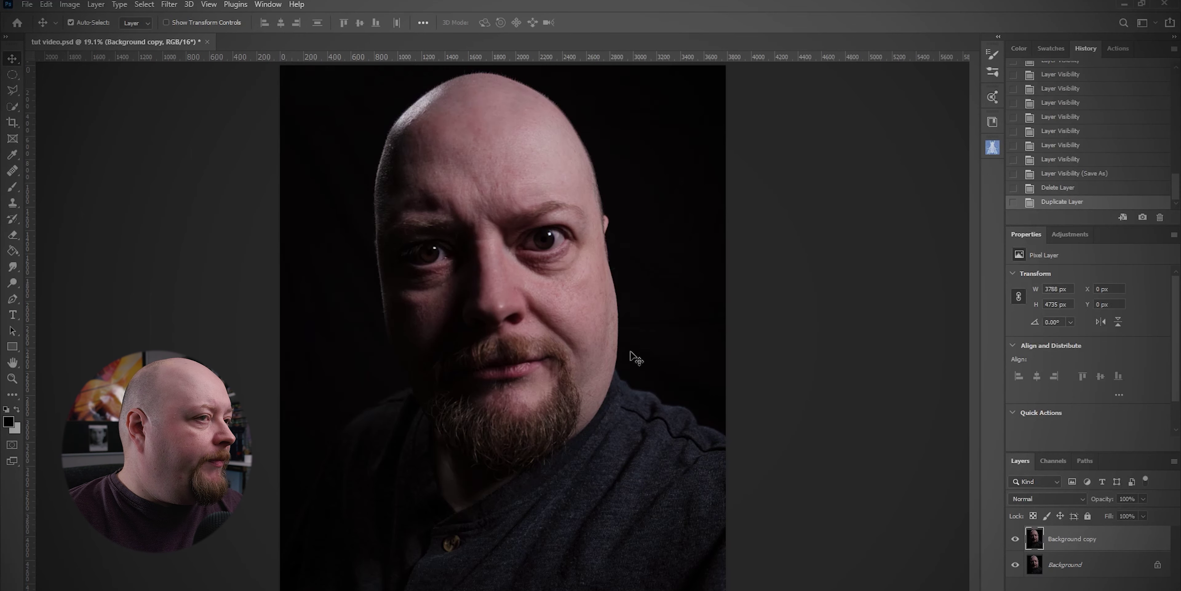
{"action": "left_click", "coordinate": [168, 5]}
{"action": "mouse_move", "coordinate": [291, 286]}
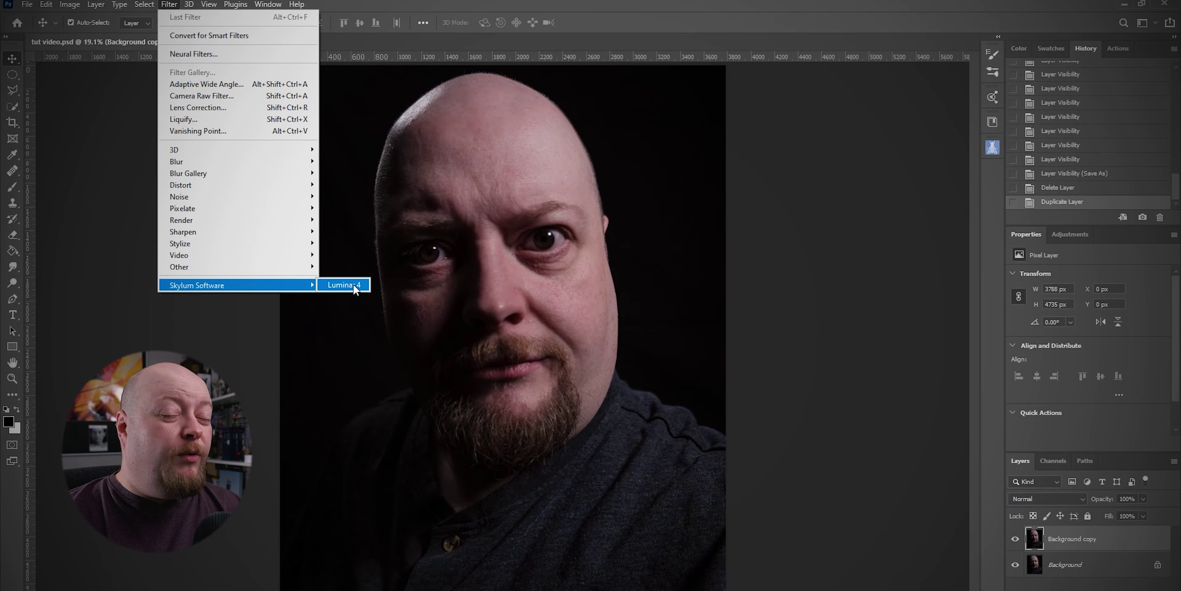
{"action": "left_click", "coordinate": [830, 298]}
Step: Convert the Background copy layer to a smart object and open it in the Skylum Luminar 4 filter
{"action": "right_click", "coordinate": [1116, 539]}
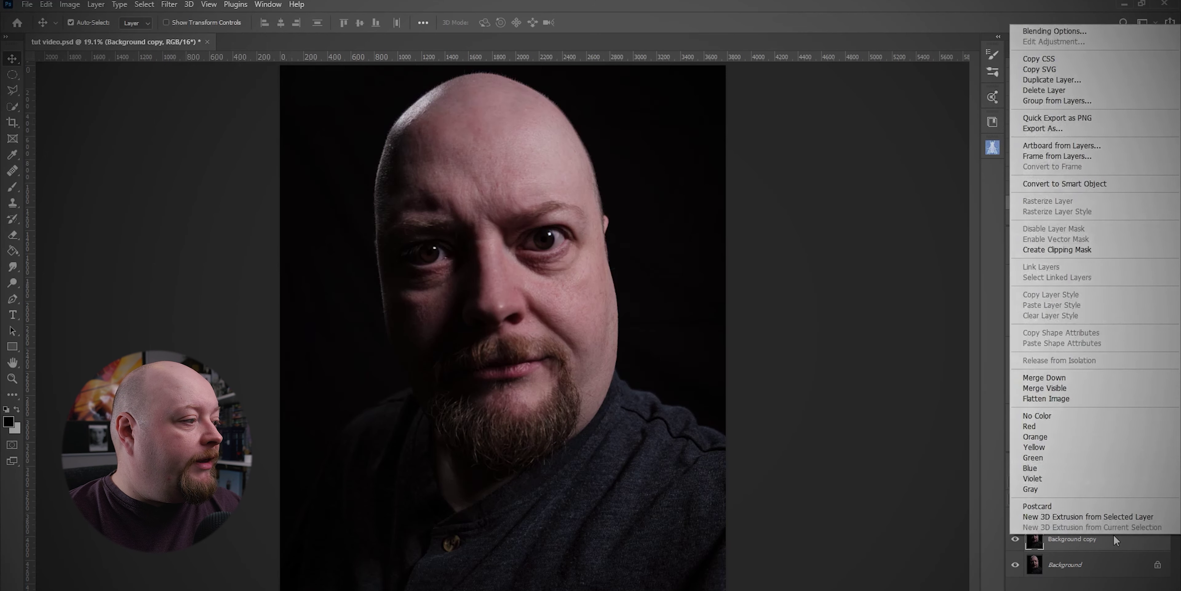
{"action": "left_click", "coordinate": [1054, 185]}
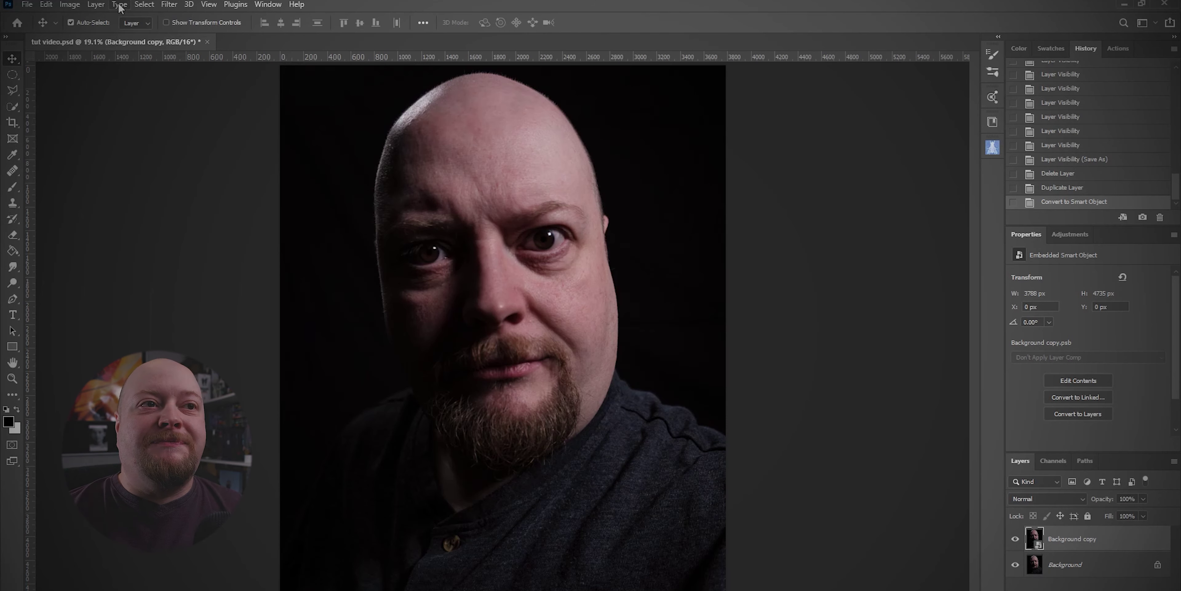
{"action": "left_click", "coordinate": [169, 5]}
{"action": "left_click", "coordinate": [342, 284]}
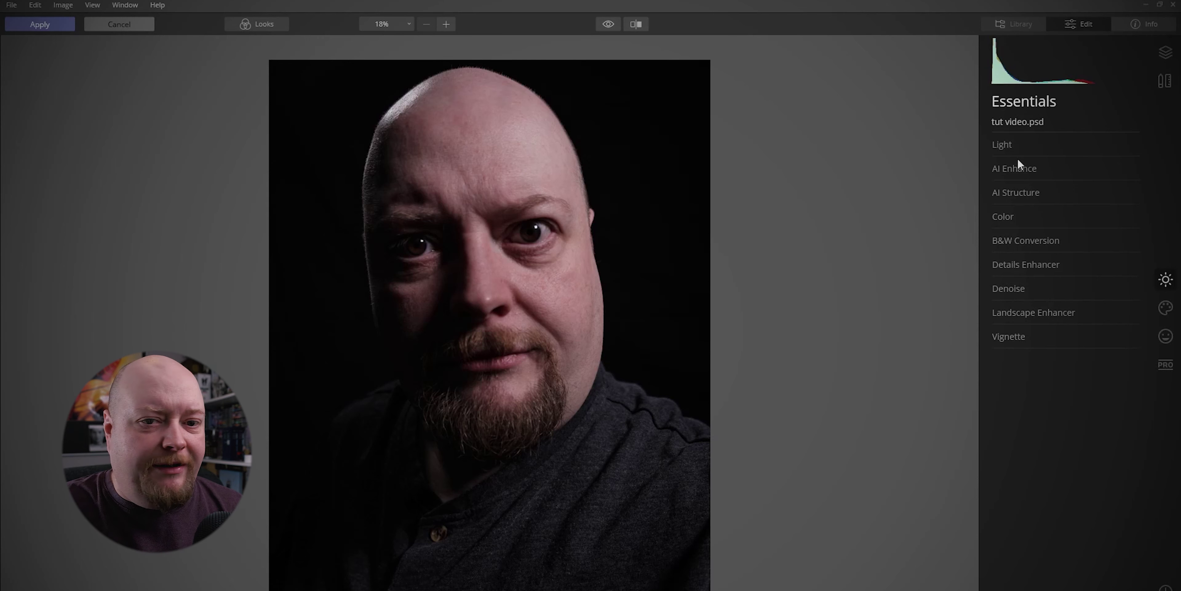
Step: Set AI Accent to 15 in AI Enhance and the AI Structure Amount to 11
{"action": "left_click", "coordinate": [1014, 168]}
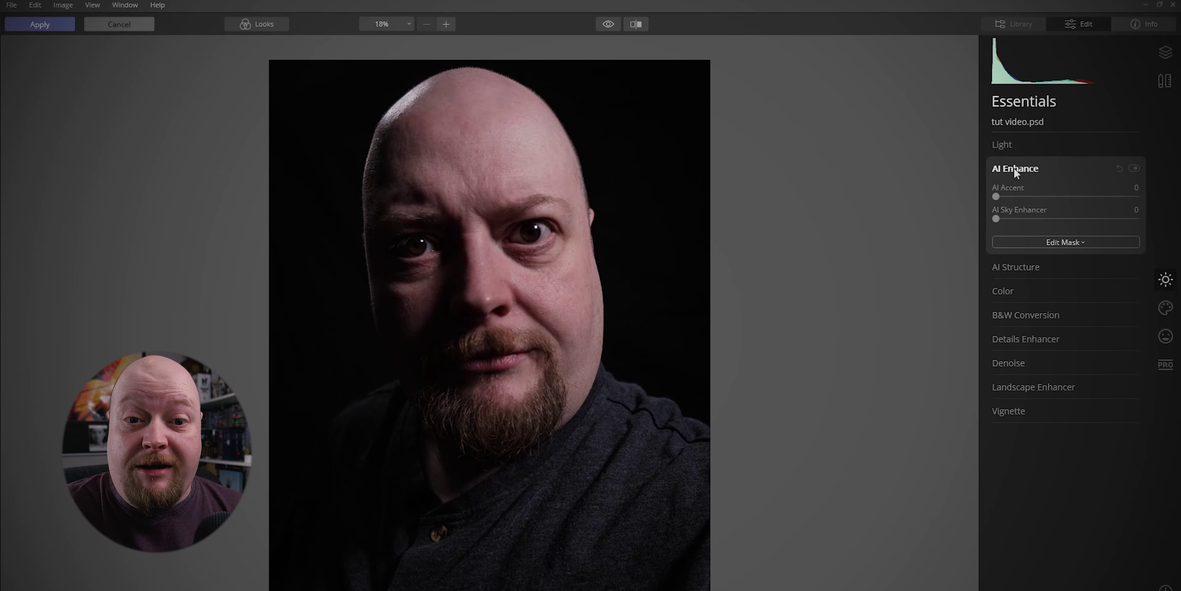
{"action": "left_click_drag", "start_coordinate": [998, 196], "coordinate": [1026, 197]}
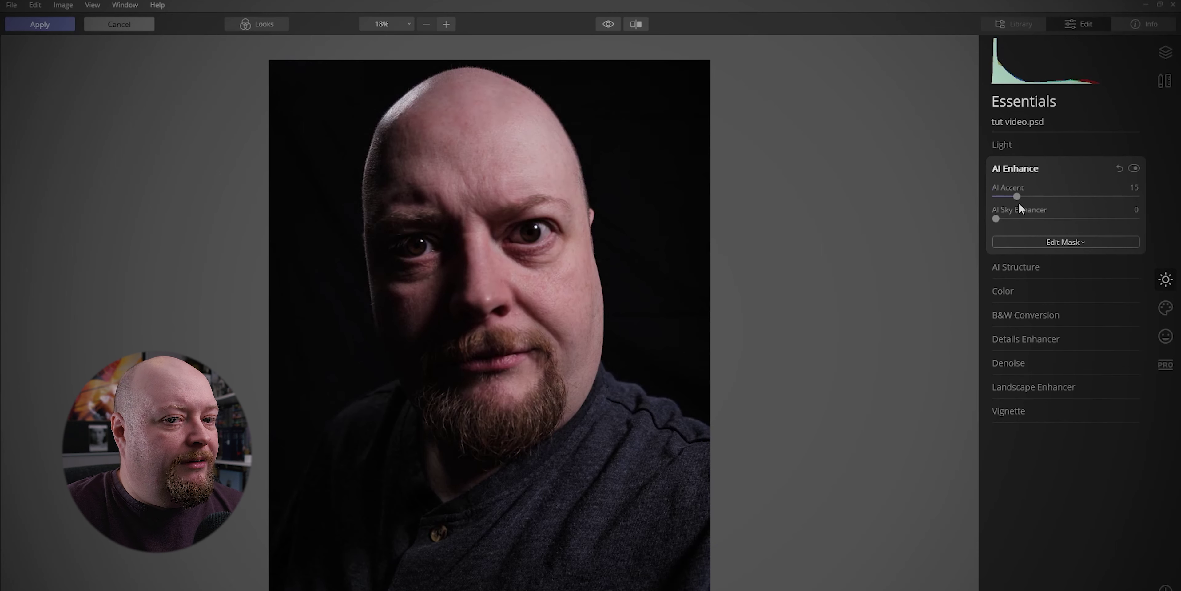
{"action": "left_click", "coordinate": [1021, 268]}
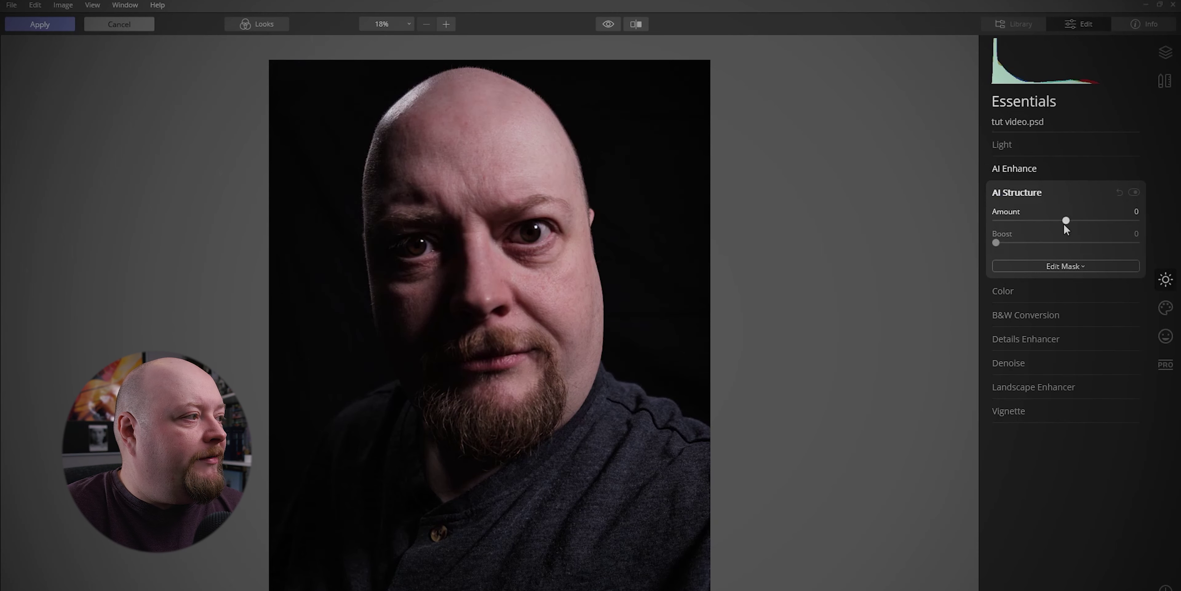
{"action": "left_click_drag", "start_coordinate": [1066, 221], "coordinate": [1070, 223]}
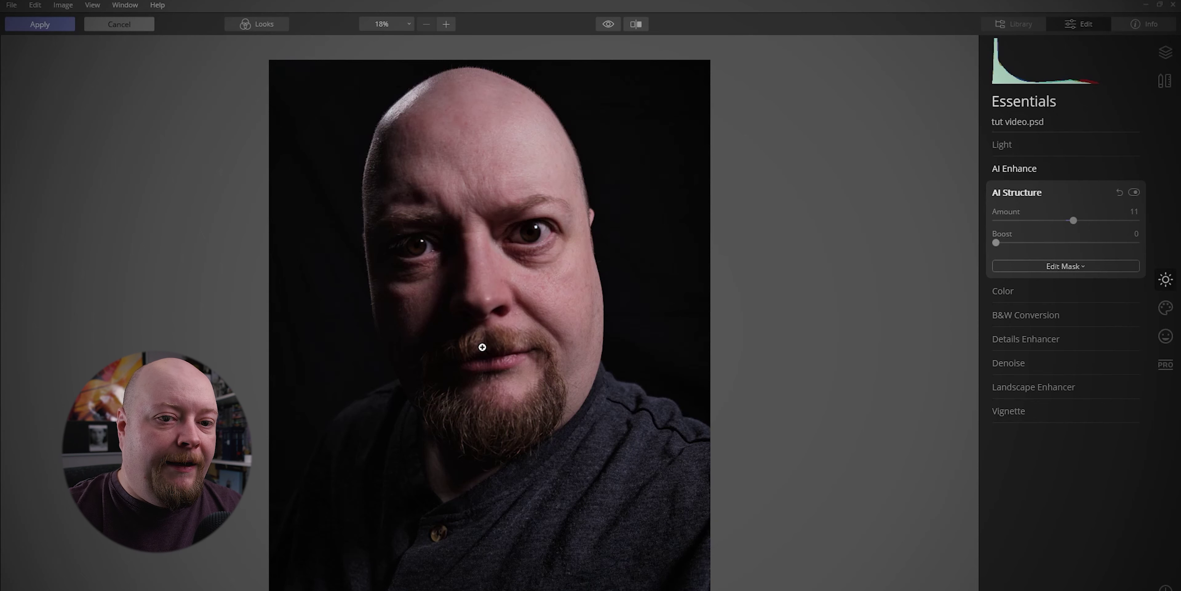
Step: In Details Enhancer, set Small Details to 20, Medium Details to 30 and Sharpen to 4
{"action": "left_click", "coordinate": [1011, 347]}
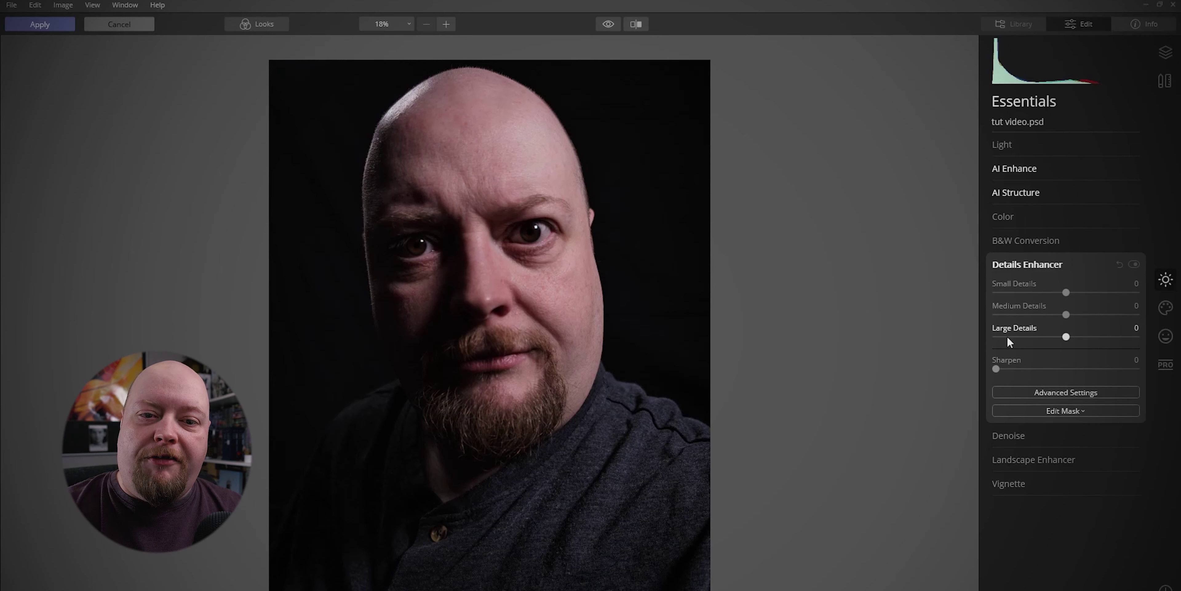
{"action": "left_click", "coordinate": [1135, 283]}
{"action": "type", "text": "20"}
{"action": "key", "text": "Tab"}
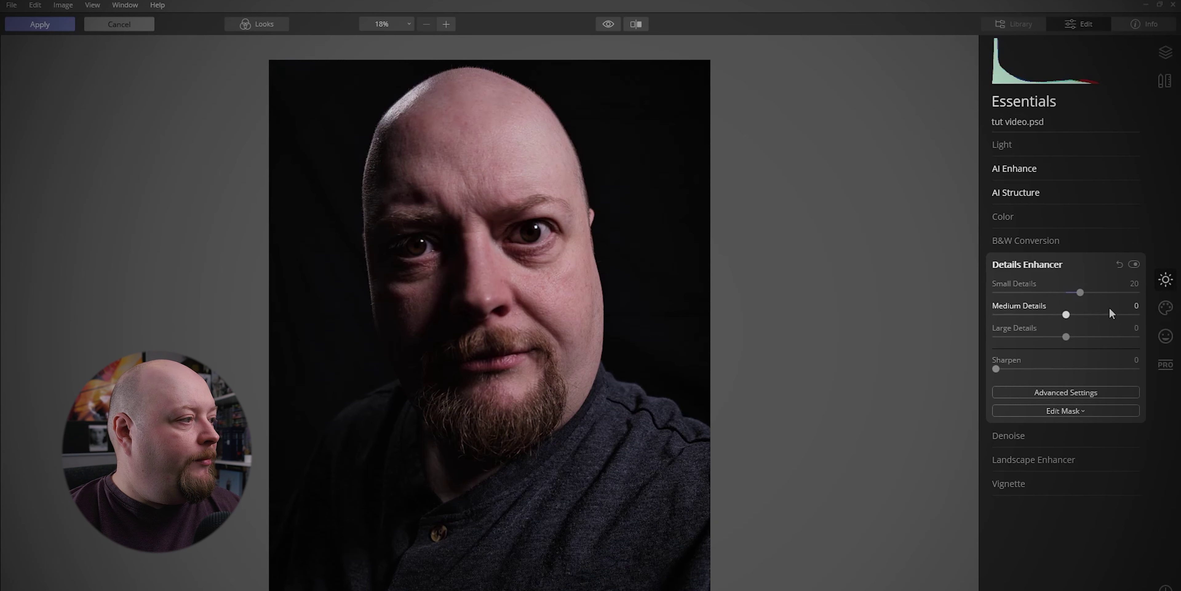
{"action": "double_click", "coordinate": [1136, 306]}
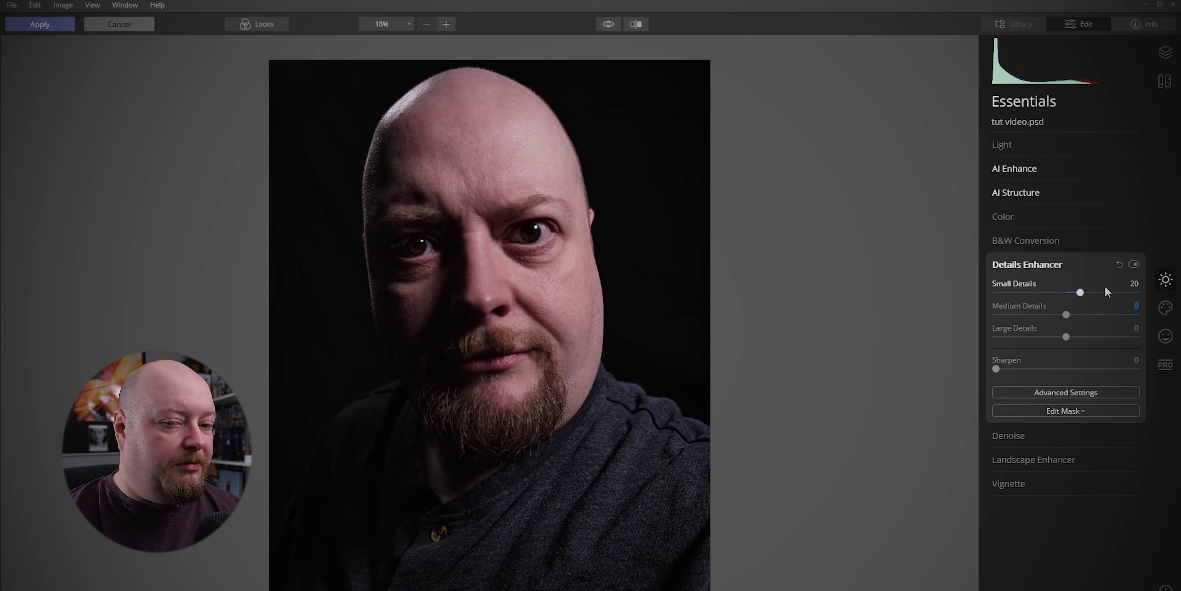
{"action": "key", "text": "Return"}
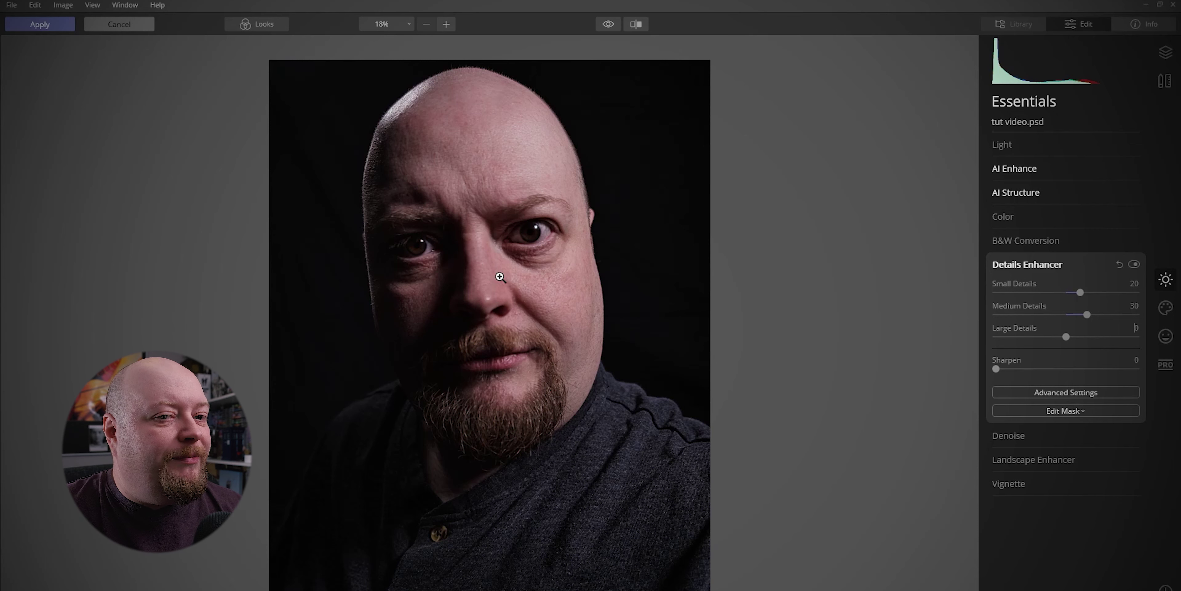
{"action": "left_click", "coordinate": [1137, 360]}
{"action": "type", "text": "4"}
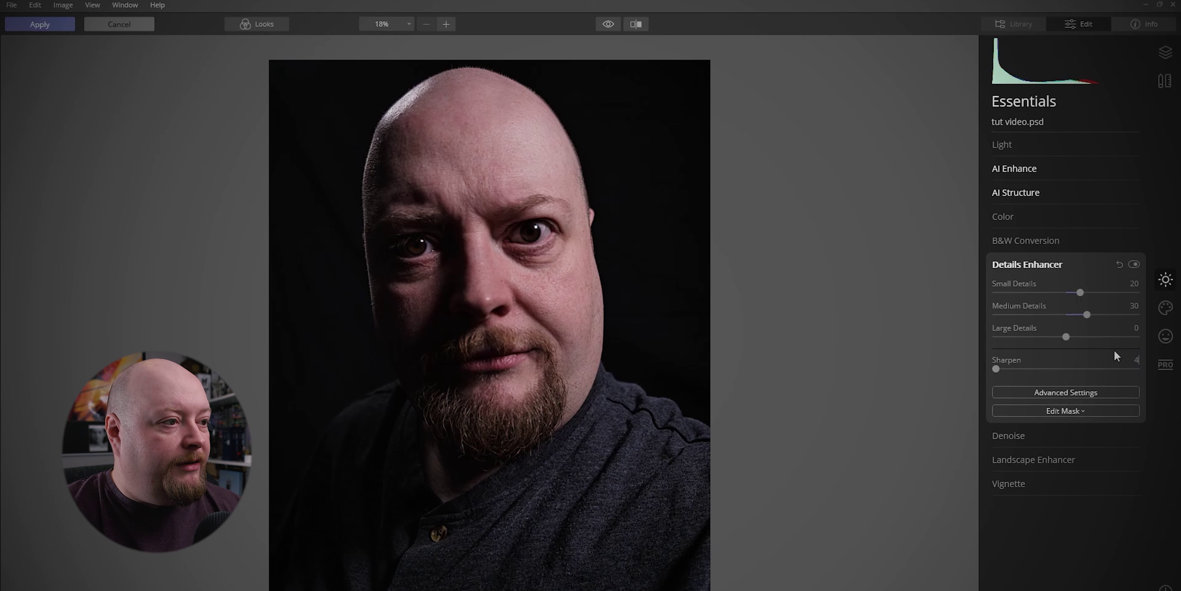
{"action": "key", "text": "Return"}
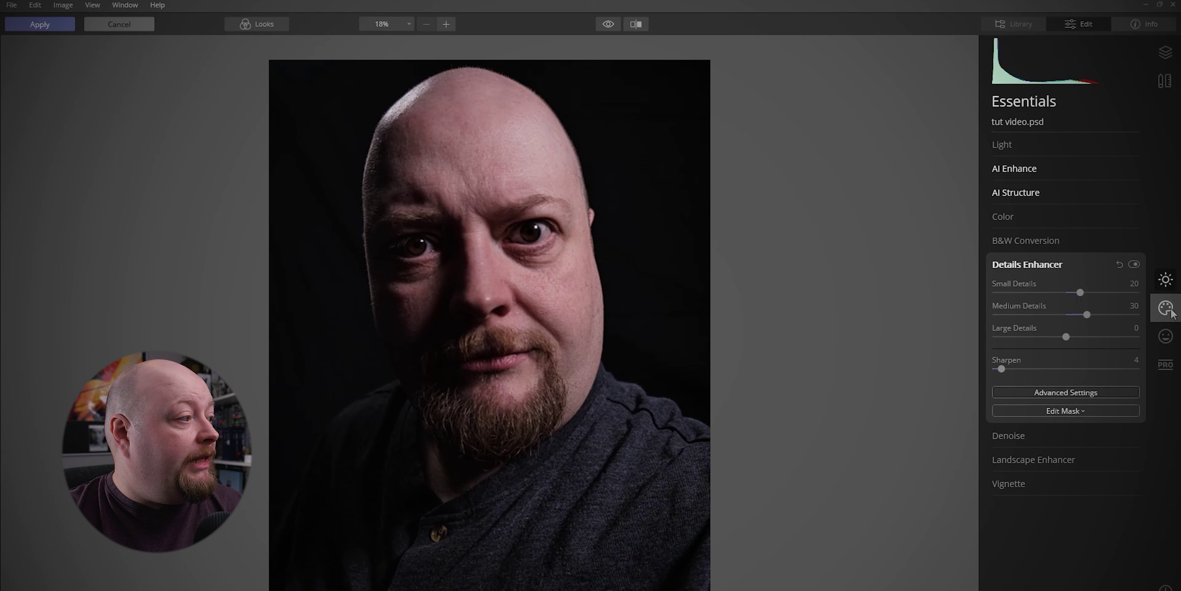
Step: Set Golden Hour to 57 in the Landscape Enhancer to warm the portrait
{"action": "left_click", "coordinate": [1167, 337]}
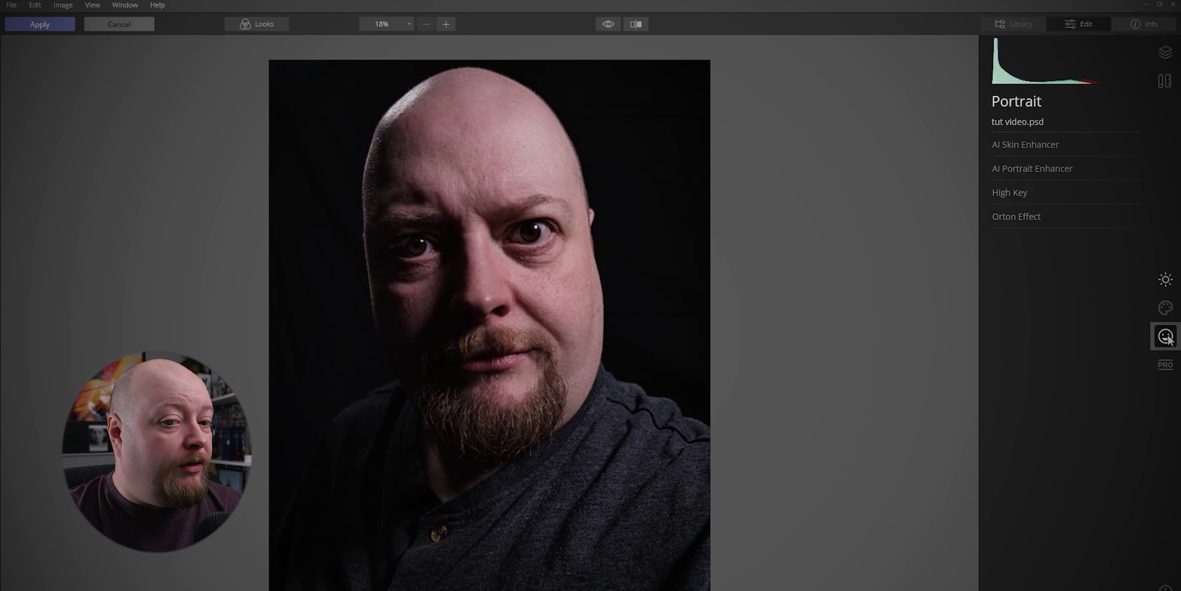
{"action": "left_click", "coordinate": [1166, 279]}
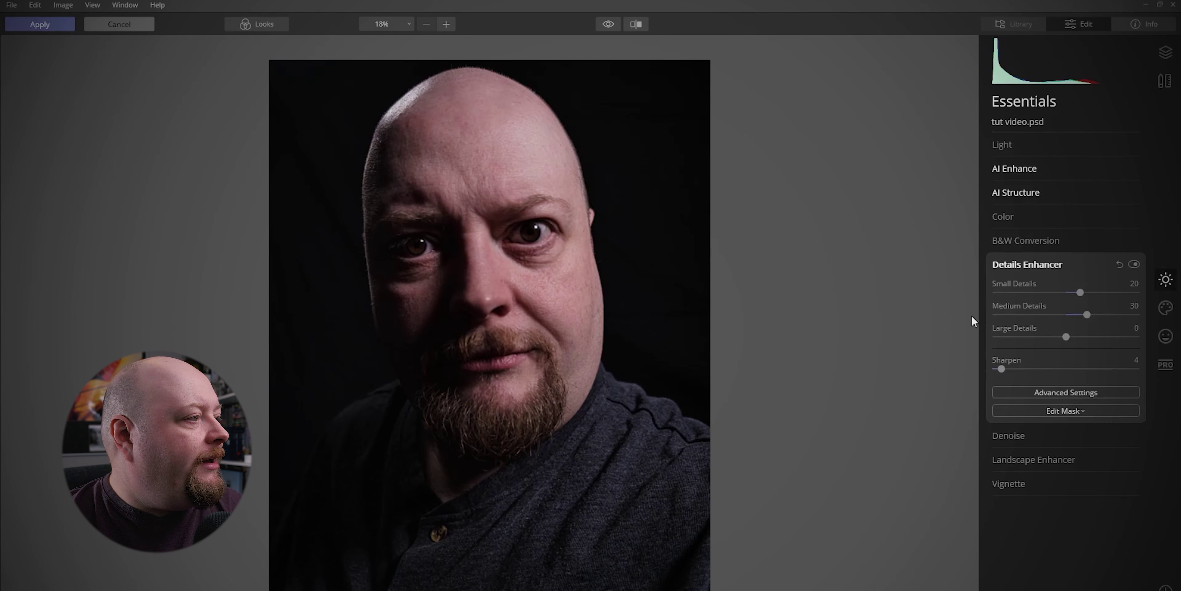
{"action": "left_click", "coordinate": [1012, 457]}
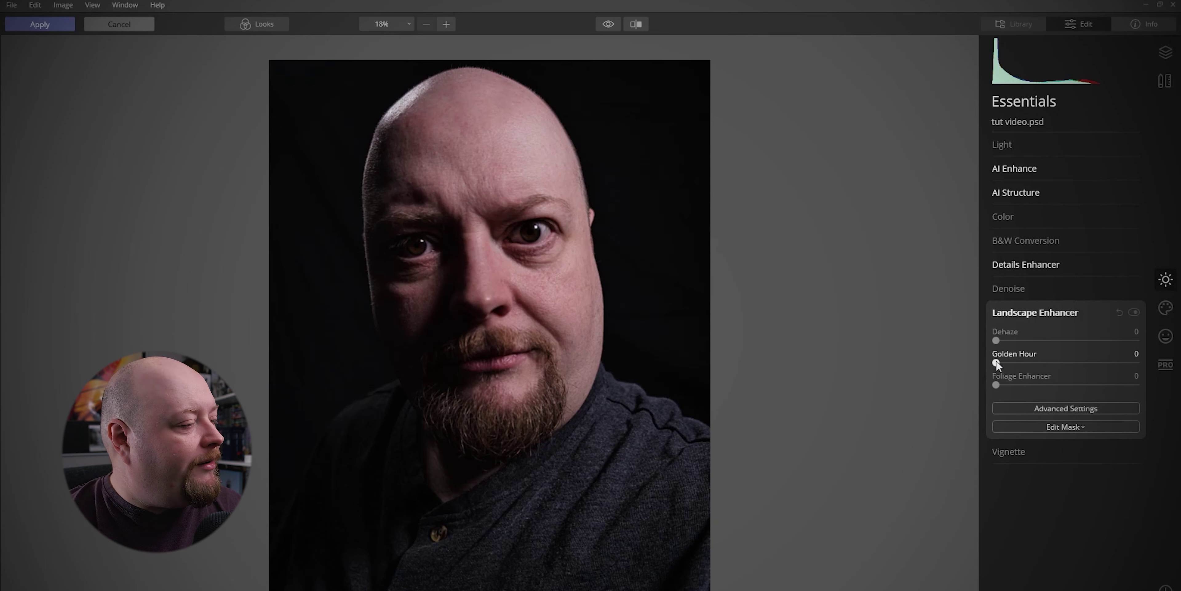
{"action": "left_click_drag", "start_coordinate": [997, 361], "coordinate": [1078, 362]}
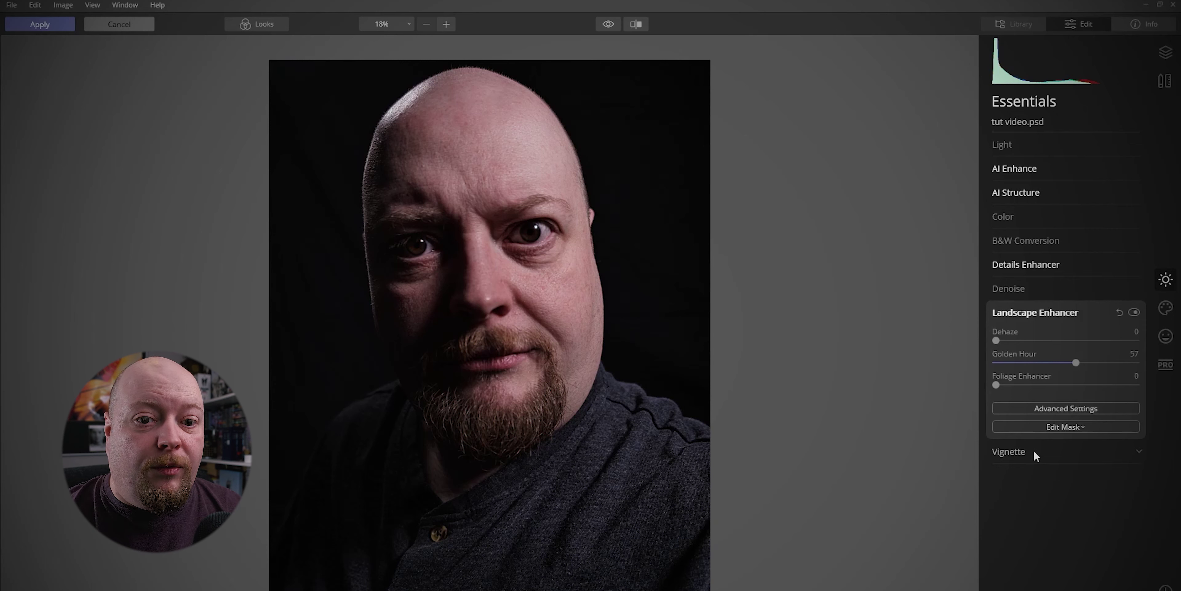
Step: In AI Skin Enhancer, enable AI Skin Defects Removal and set Amount to 17 and Shine Removal to 13
{"action": "left_click", "coordinate": [1166, 336]}
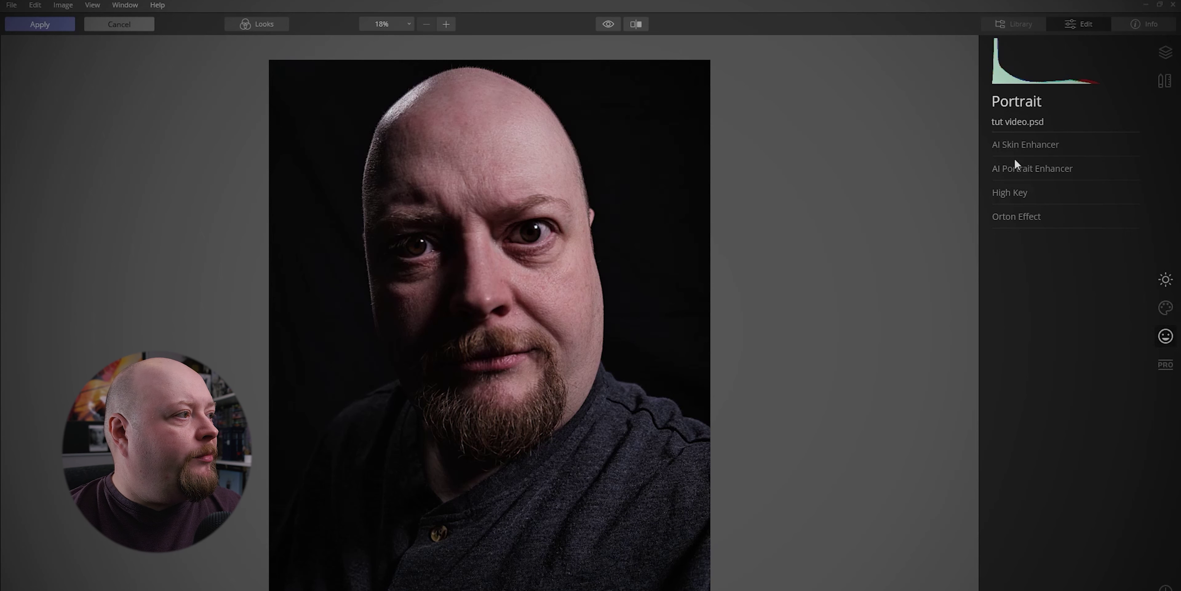
{"action": "left_click", "coordinate": [1006, 145]}
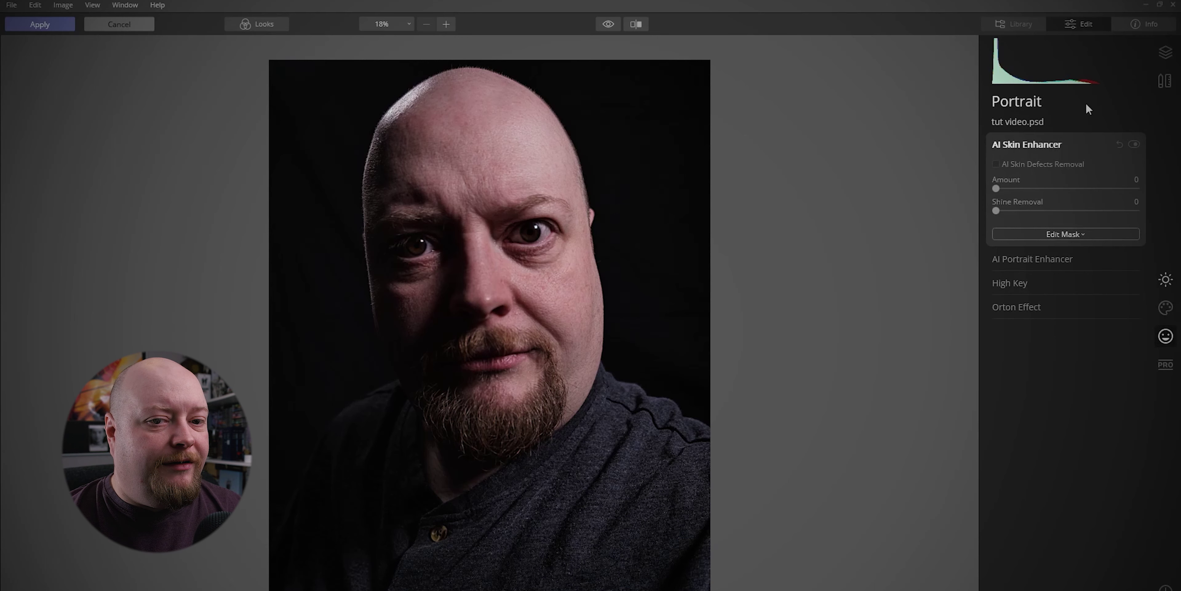
{"action": "left_click", "coordinate": [1015, 165]}
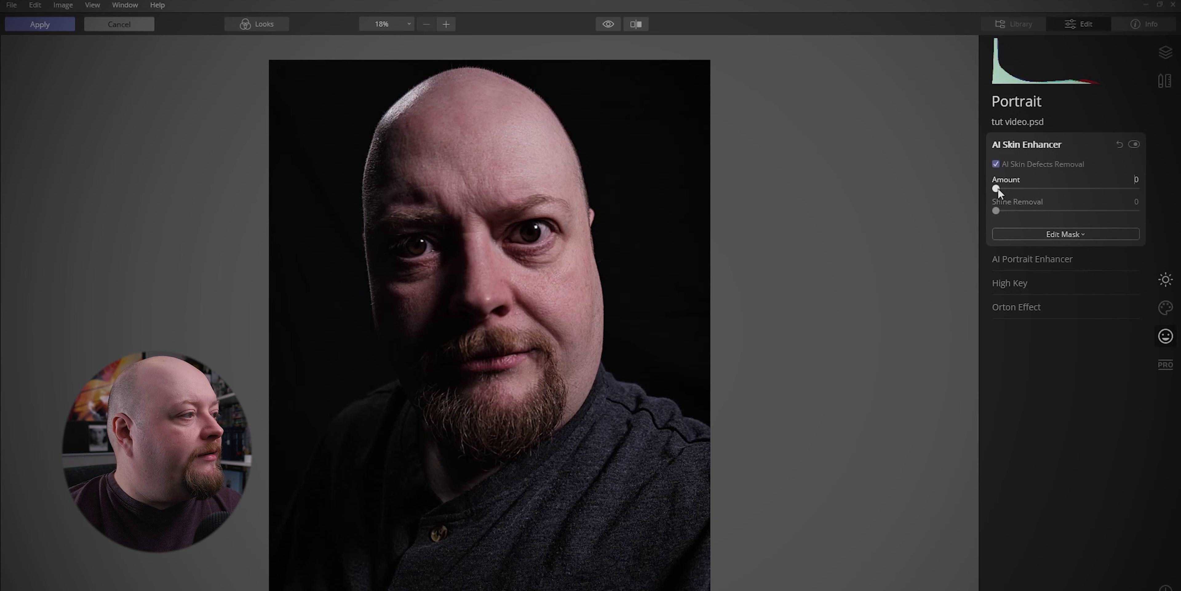
{"action": "left_click_drag", "start_coordinate": [1021, 190], "coordinate": [1024, 192]}
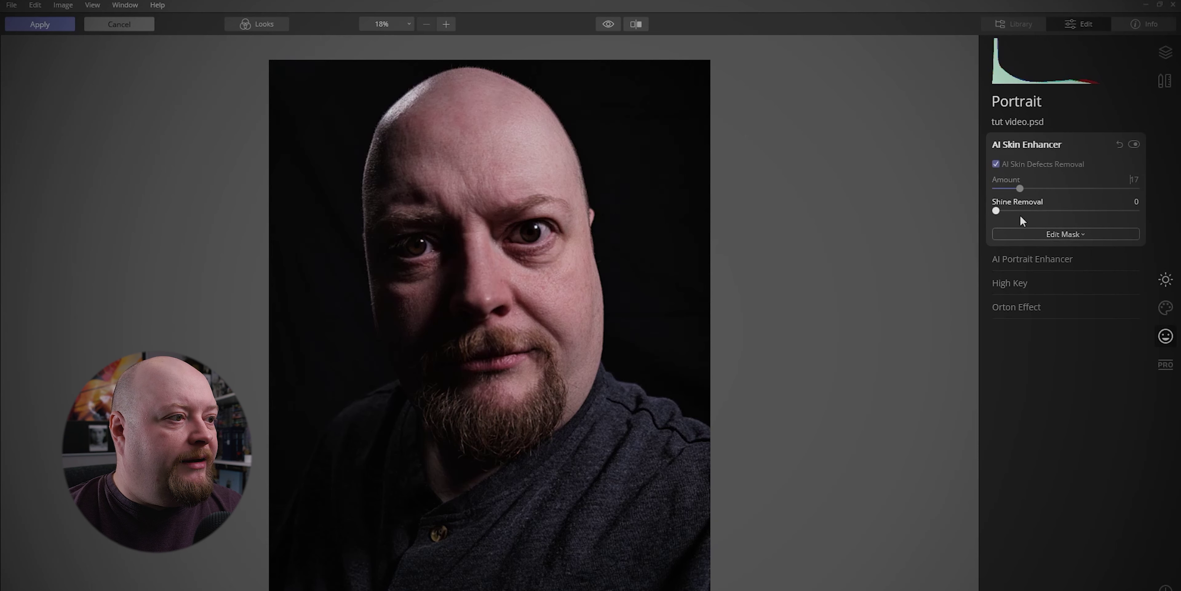
{"action": "left_click_drag", "start_coordinate": [996, 211], "coordinate": [1015, 217]}
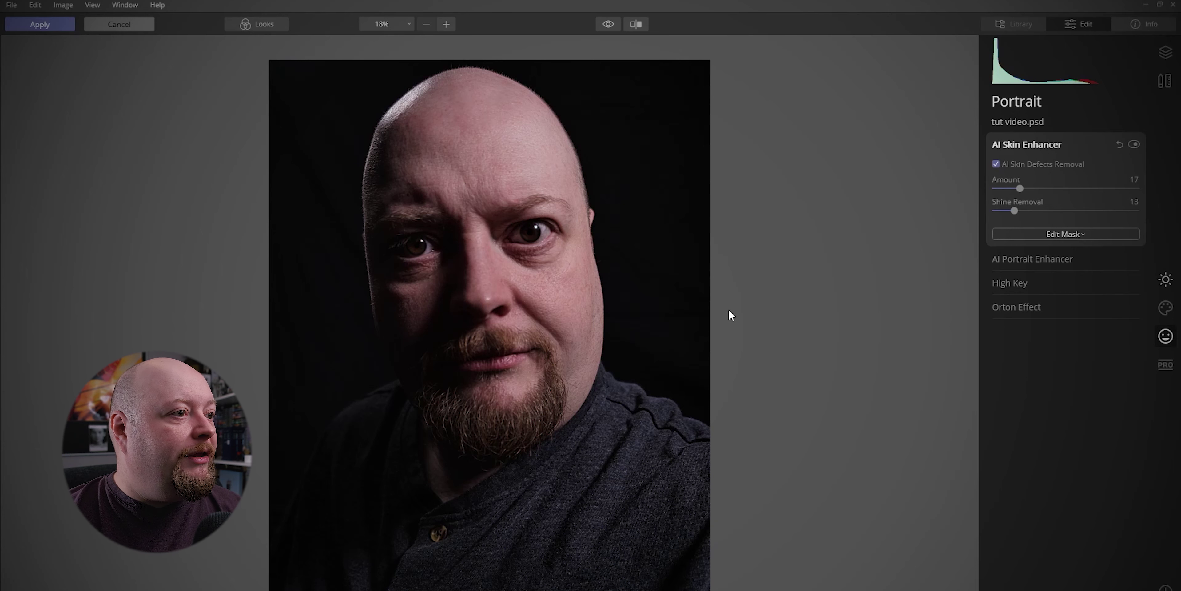
Step: In AI Portrait Enhancer, set Eye Whitening to 51 and Eye Enhancer to 100, leaving Face Light at 0
{"action": "left_click", "coordinate": [1032, 259]}
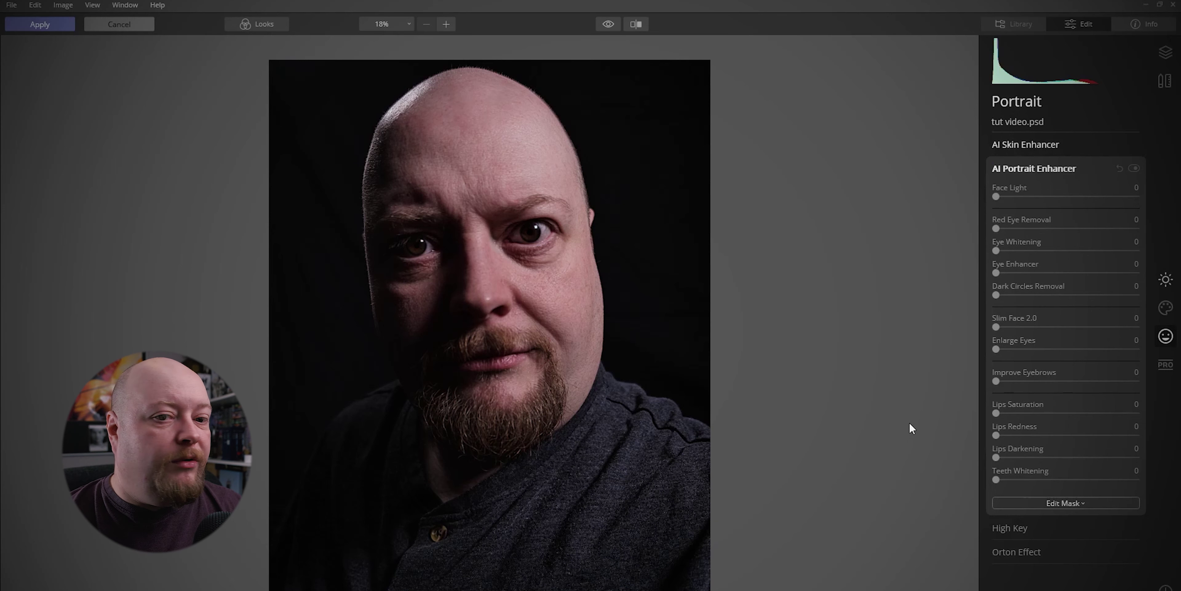
{"action": "left_click_drag", "start_coordinate": [997, 196], "coordinate": [966, 202]}
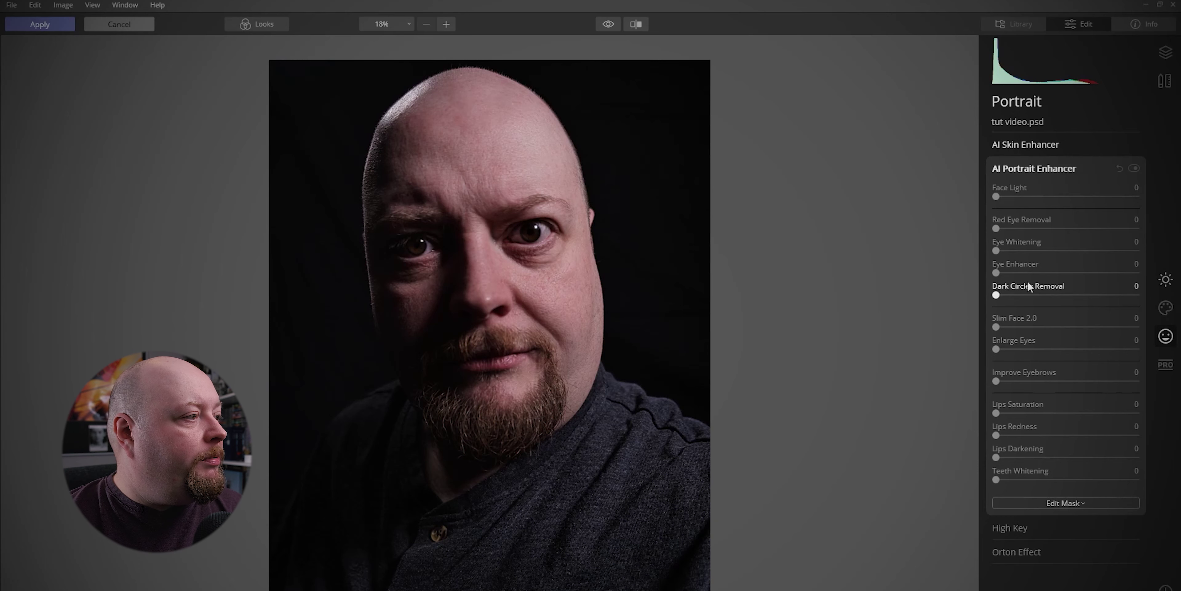
{"action": "left_click_drag", "start_coordinate": [996, 250], "coordinate": [1049, 250]}
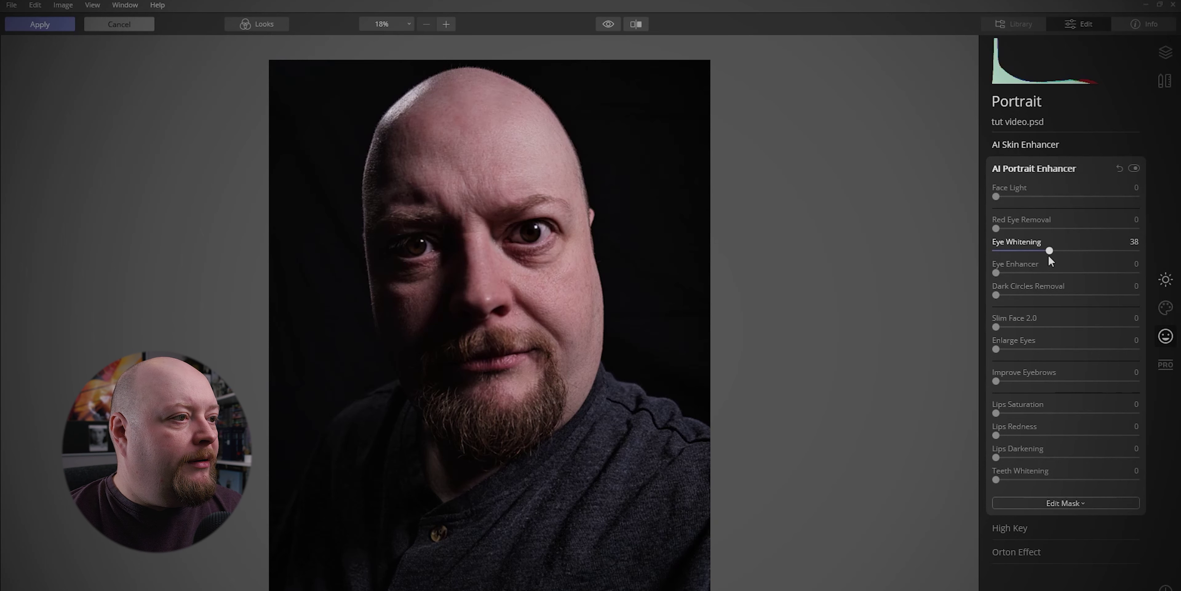
{"action": "left_click_drag", "start_coordinate": [1049, 257], "coordinate": [1067, 250]}
{"action": "left_click_drag", "start_coordinate": [996, 273], "coordinate": [1137, 273]}
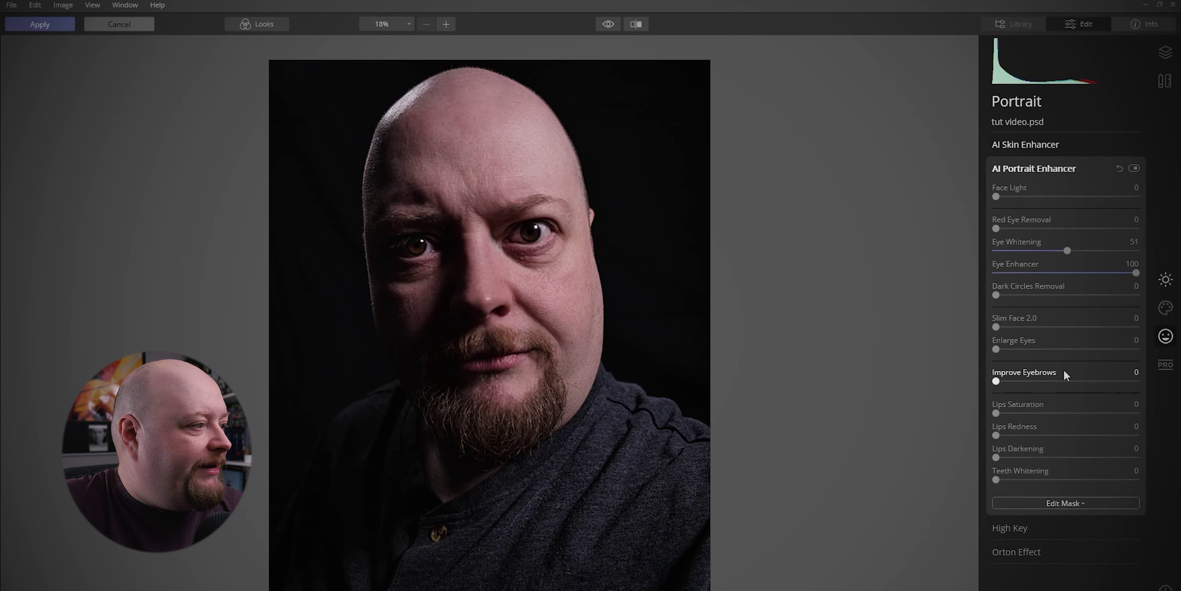
Step: In AI Portrait Enhancer, set Improve Eyebrows to 100, Lips Darkening to 32 and Slim Face 2.0 to 0, and apply the Luminar edits
{"action": "left_click_drag", "start_coordinate": [996, 382], "coordinate": [1137, 381]}
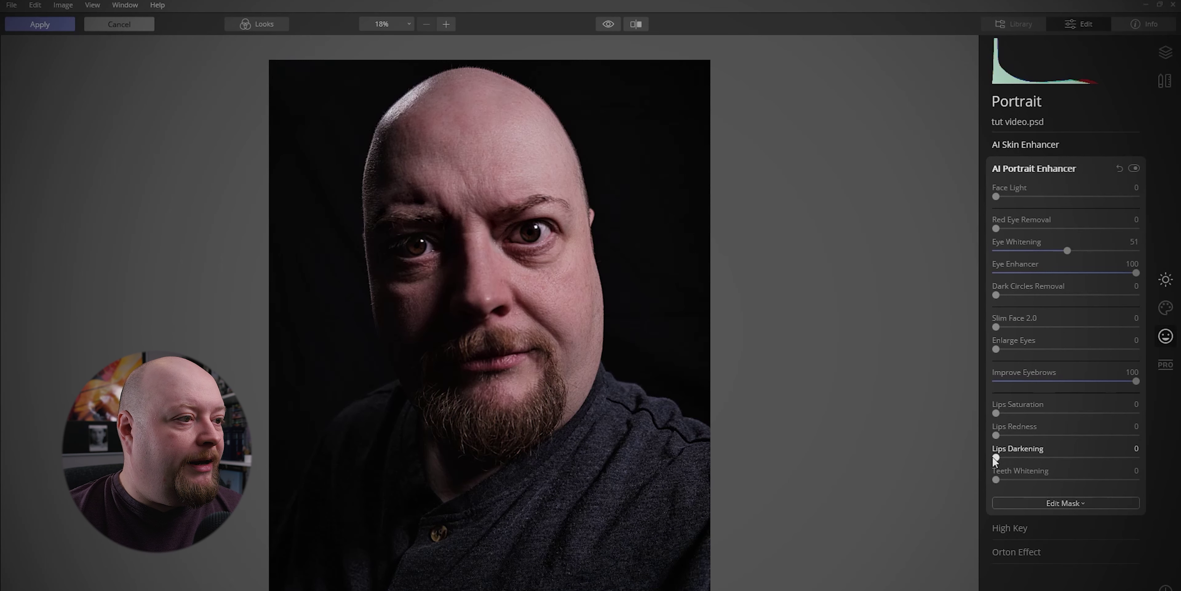
{"action": "mouse_move", "coordinate": [1020, 459]}
{"action": "left_mouse_down"}
{"action": "mouse_move", "coordinate": [1051, 461]}
{"action": "mouse_move", "coordinate": [1037, 462]}
{"action": "left_mouse_up"}
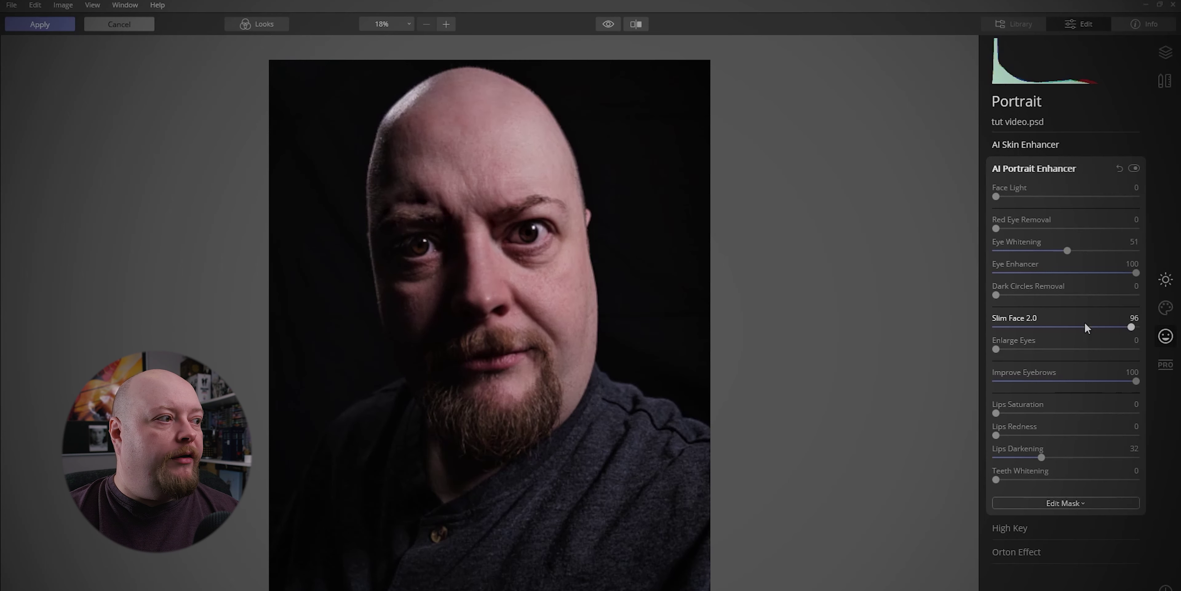
{"action": "left_click_drag", "start_coordinate": [1128, 326], "coordinate": [942, 334]}
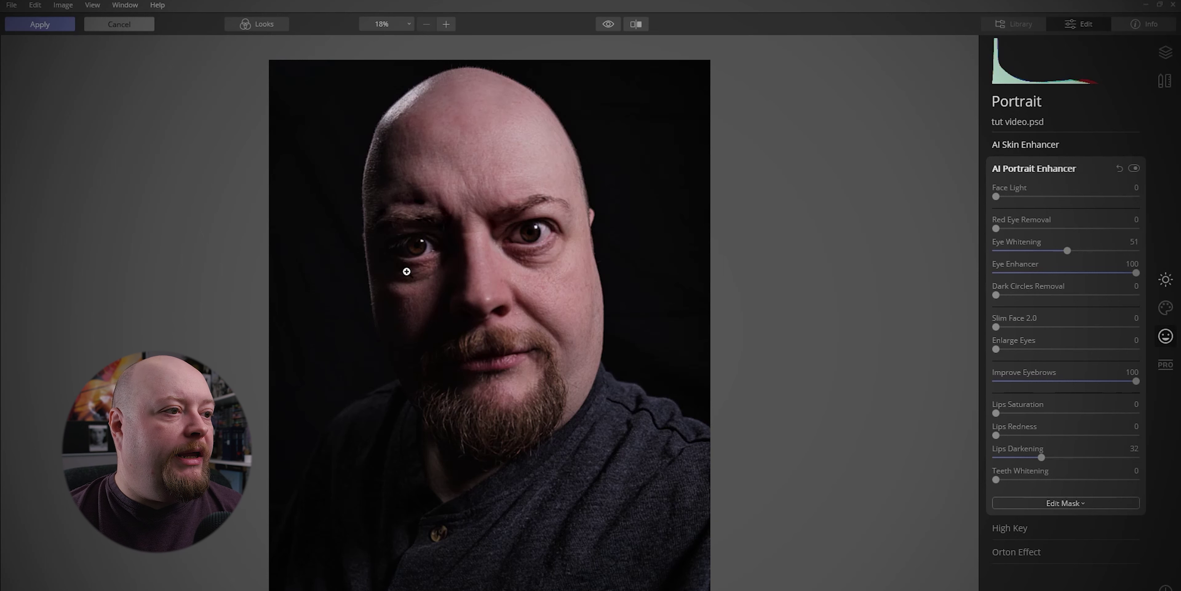
{"action": "left_click", "coordinate": [31, 26]}
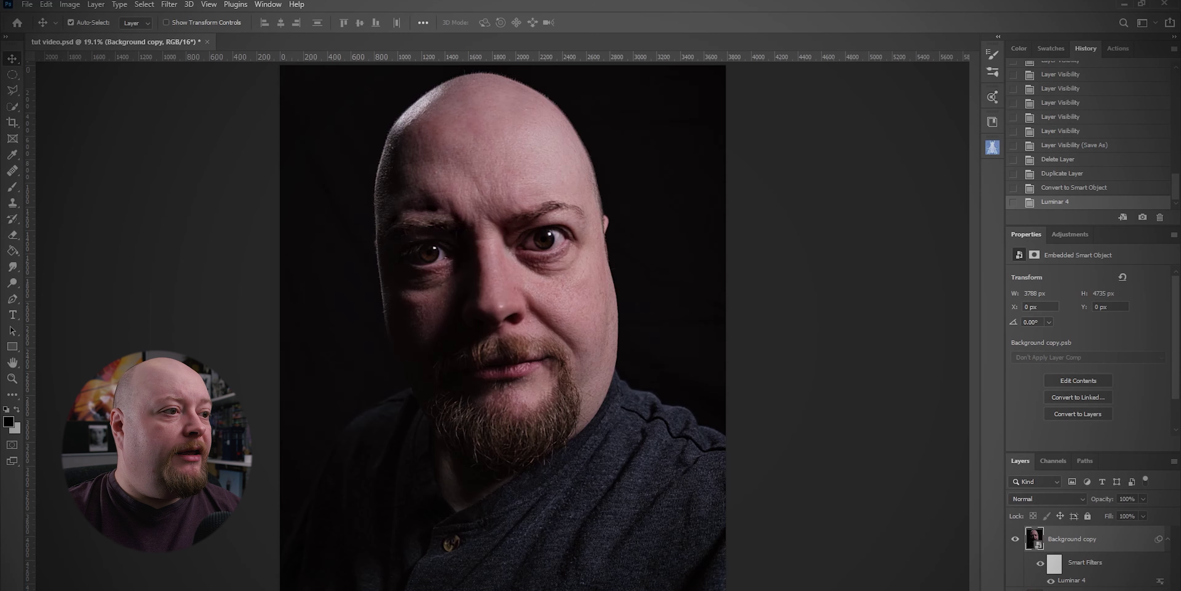
Step: Stamp all visible layers into a new top layer, hide the layers beneath it and collapse the Background copy's smart filters
{"action": "key", "text": "ctrl"}
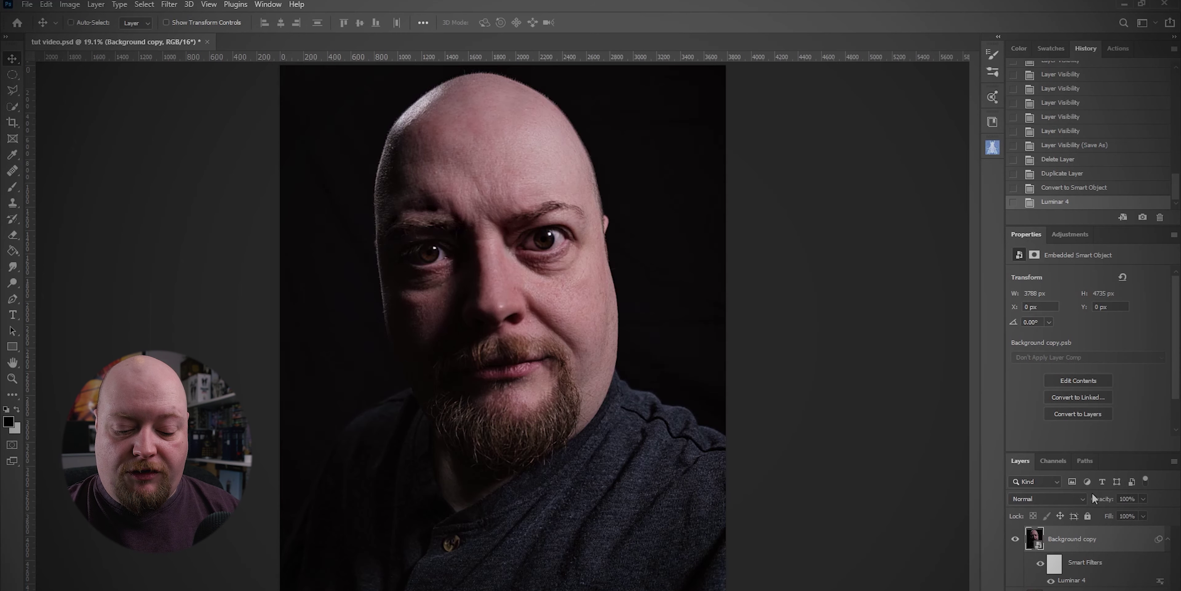
{"action": "key", "text": "ctrl+shift+alt+e"}
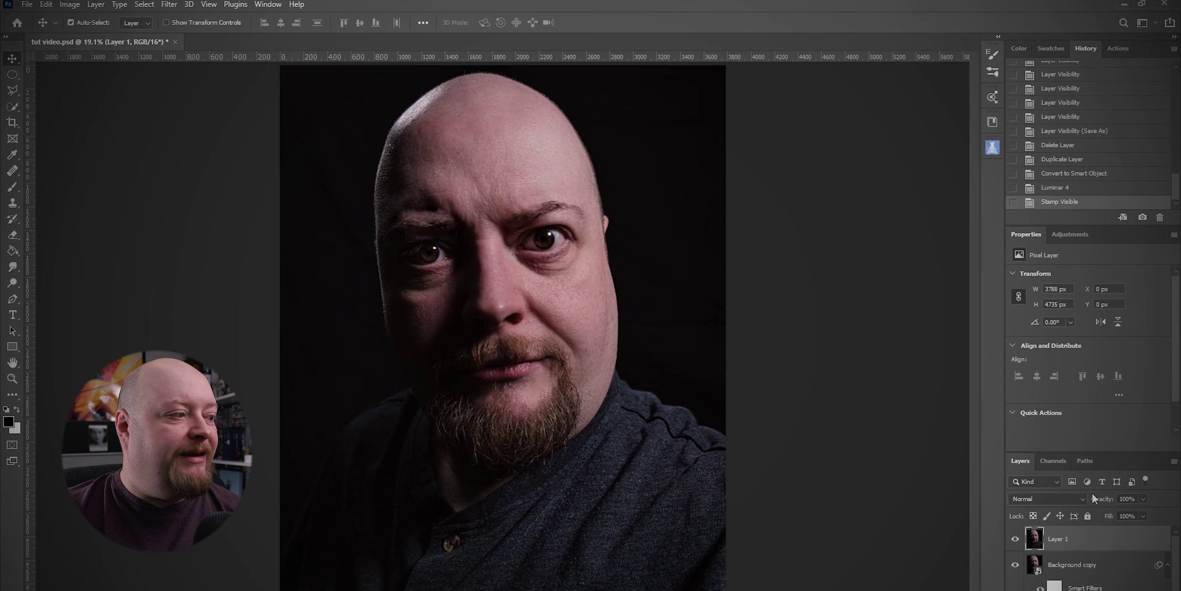
{"action": "scroll", "coordinate": [1096, 555], "scroll_direction": "down", "scroll_amount": 1}
{"action": "left_click", "coordinate": [1015, 546]}
{"action": "scroll", "coordinate": [1096, 555], "scroll_direction": "up", "scroll_amount": 1}
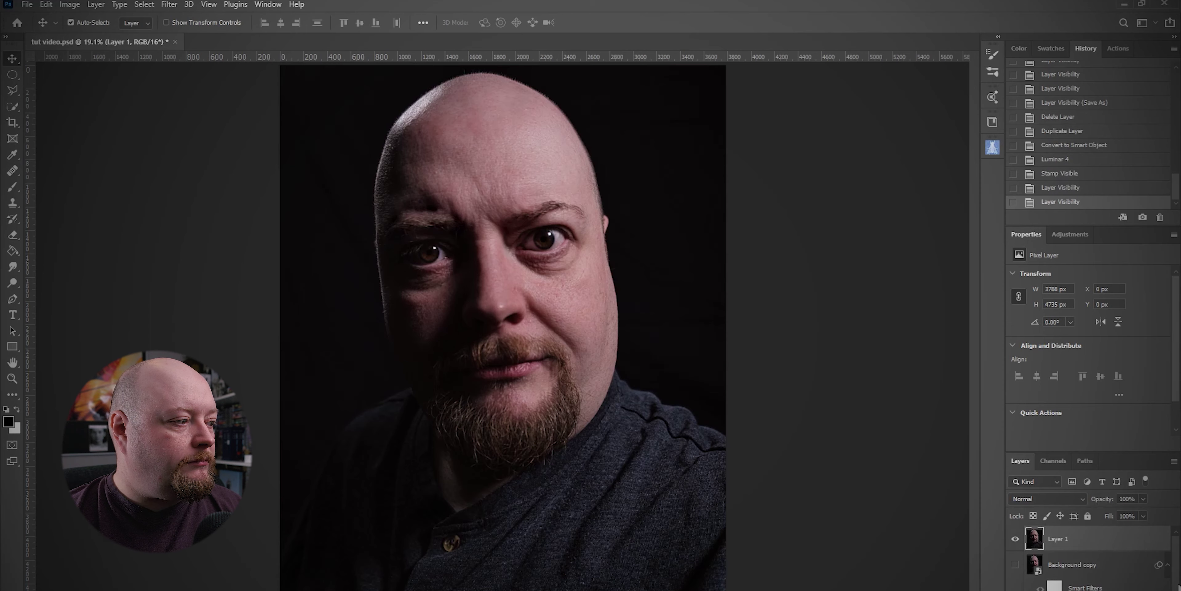
{"action": "left_click", "coordinate": [1167, 566]}
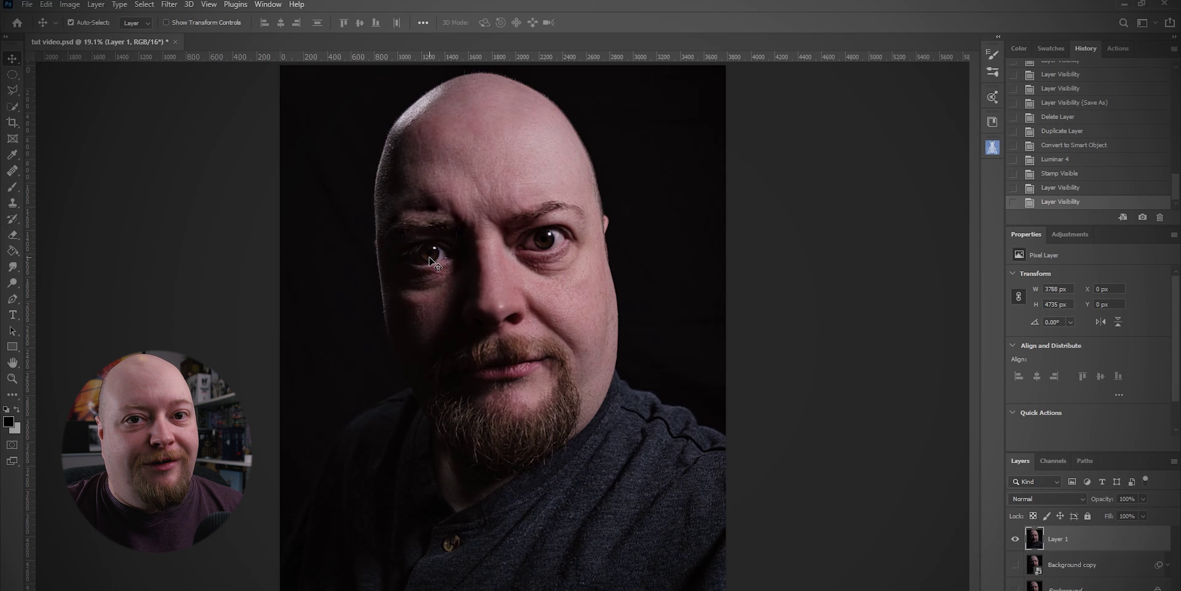
Step: Add a Hue/Saturation adjustment layer above Layer 1 with Hue +72, Saturation -10 and Lightness +1
{"action": "left_click", "coordinate": [1071, 236]}
{"action": "left_click", "coordinate": [1032, 279]}
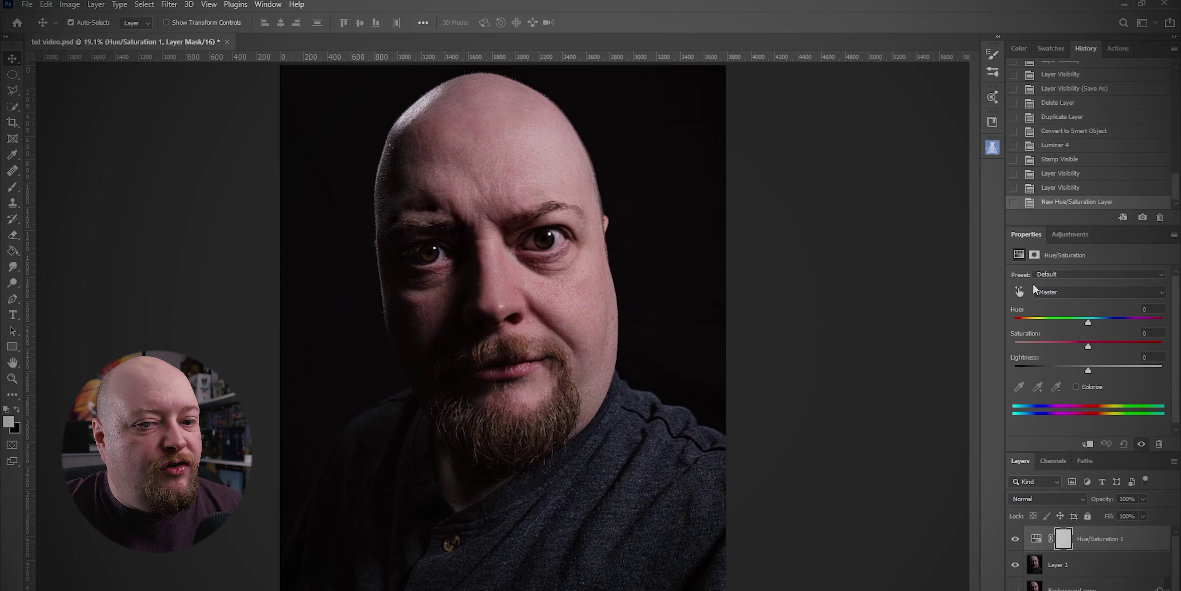
{"action": "left_click_drag", "start_coordinate": [1087, 321], "coordinate": [1117, 321]}
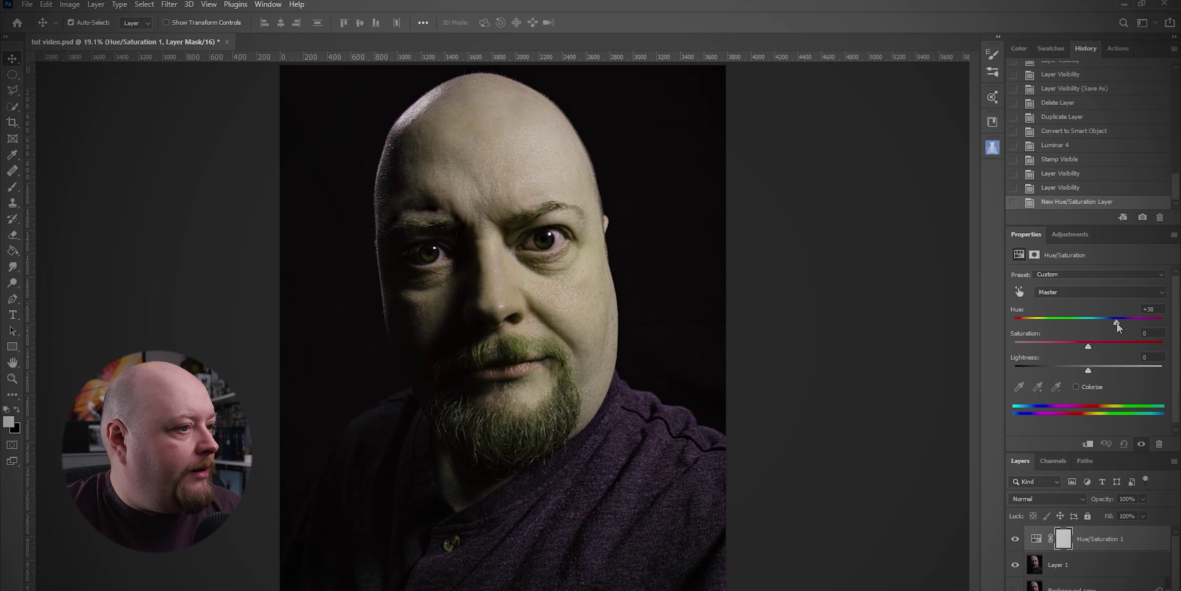
{"action": "left_click_drag", "start_coordinate": [1117, 321], "coordinate": [1130, 324]}
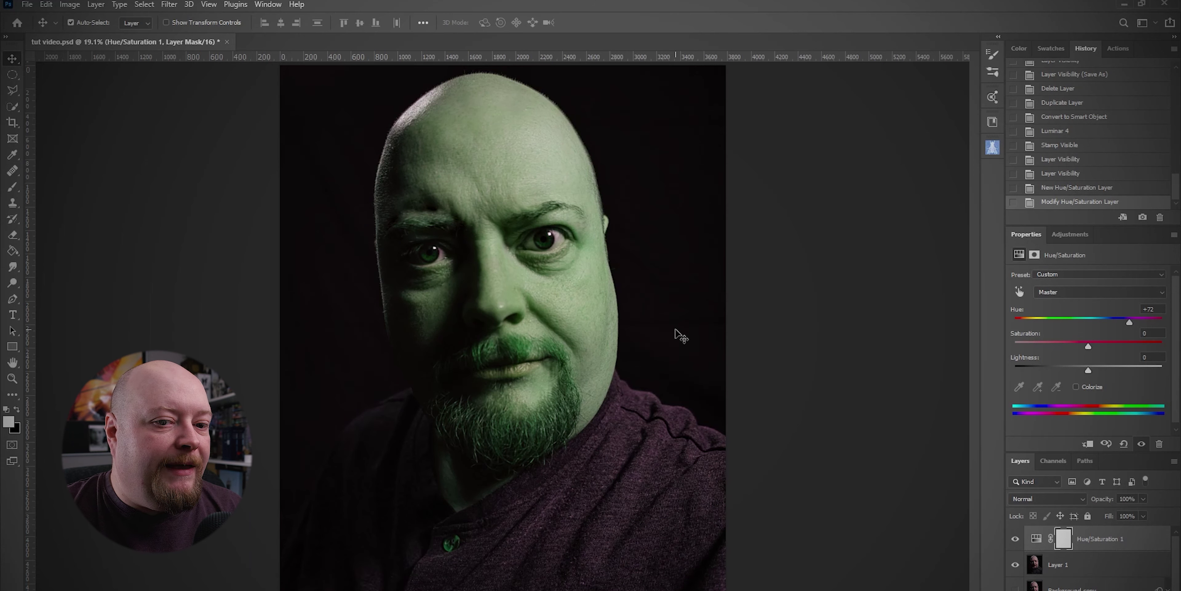
{"action": "left_click_drag", "start_coordinate": [1083, 346], "coordinate": [1033, 348]}
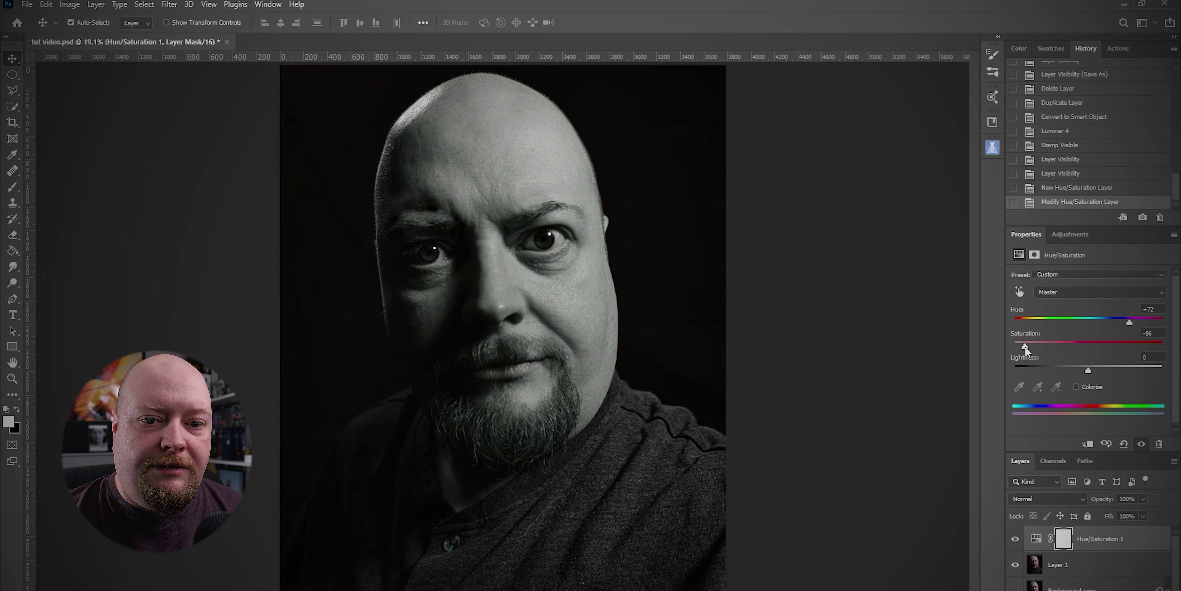
{"action": "left_click_drag", "start_coordinate": [1025, 346], "coordinate": [1066, 350]}
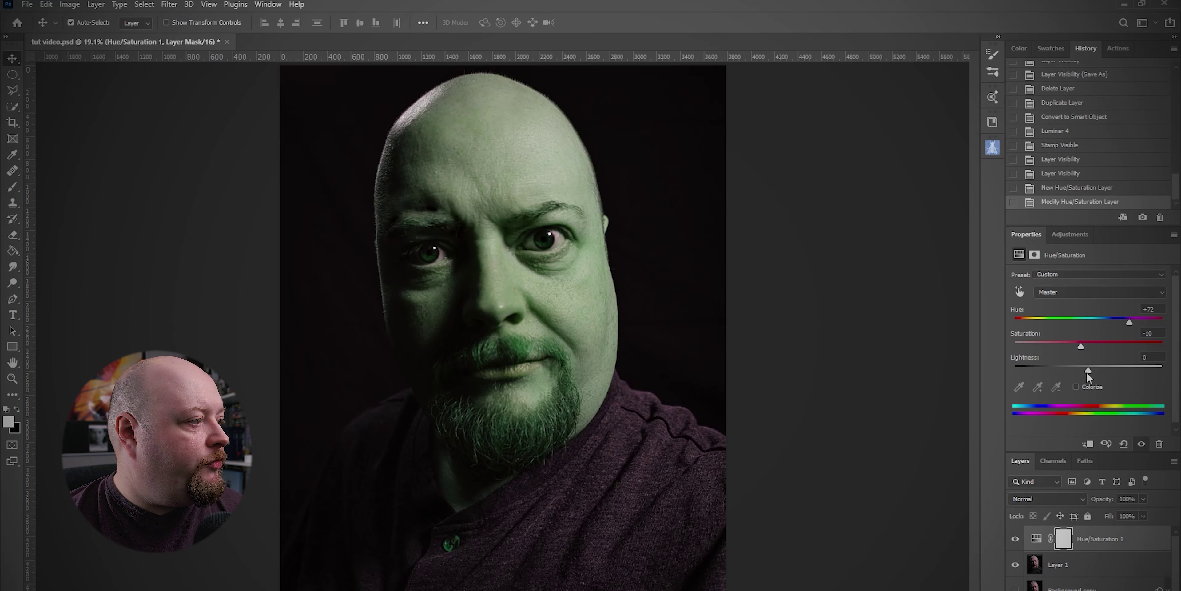
{"action": "left_click_drag", "start_coordinate": [1089, 370], "coordinate": [1091, 371]}
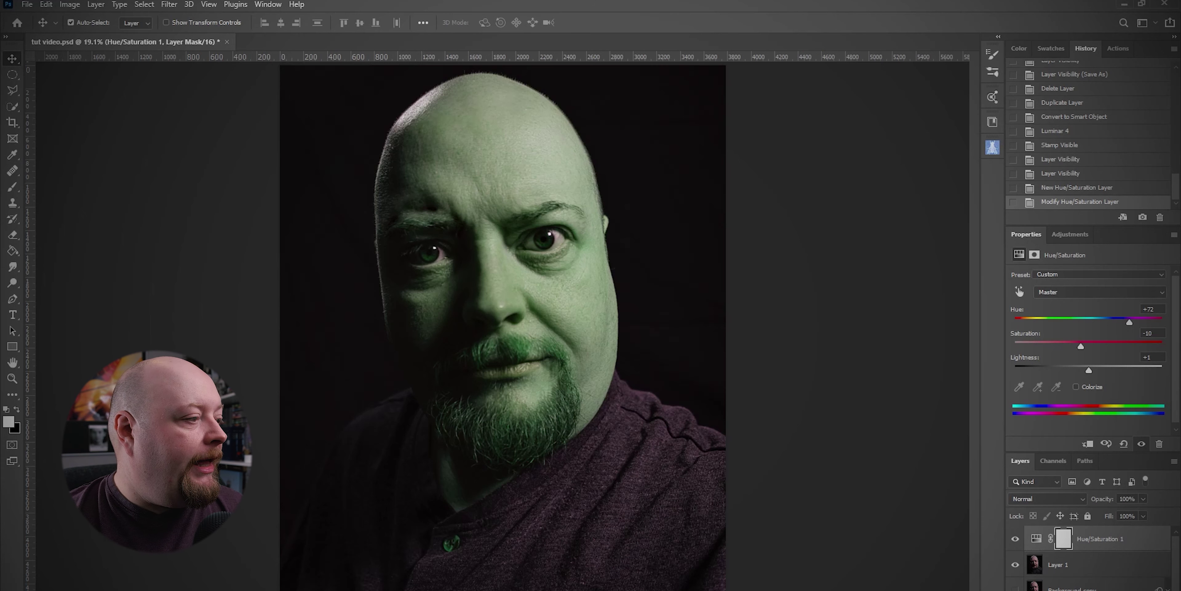
Step: Fill the Hue/Saturation layer's mask with black using the Paint Bucket, keeping the mask linked
{"action": "left_click", "coordinate": [1062, 543]}
{"action": "left_click", "coordinate": [1051, 541]}
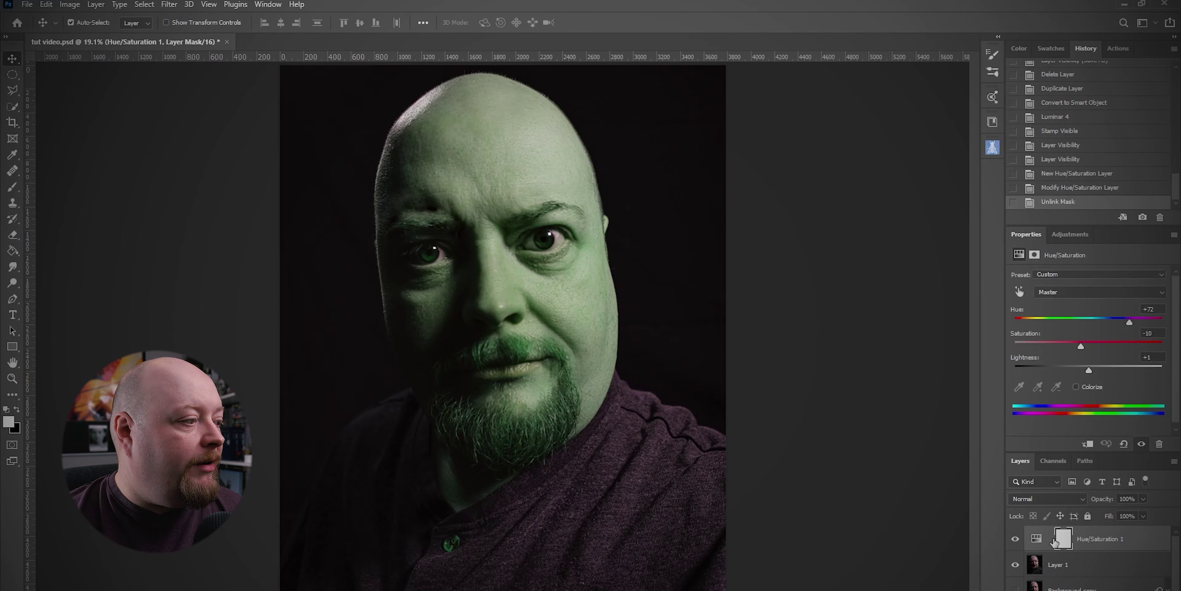
{"action": "left_click", "coordinate": [1059, 542]}
{"action": "left_click", "coordinate": [1051, 542]}
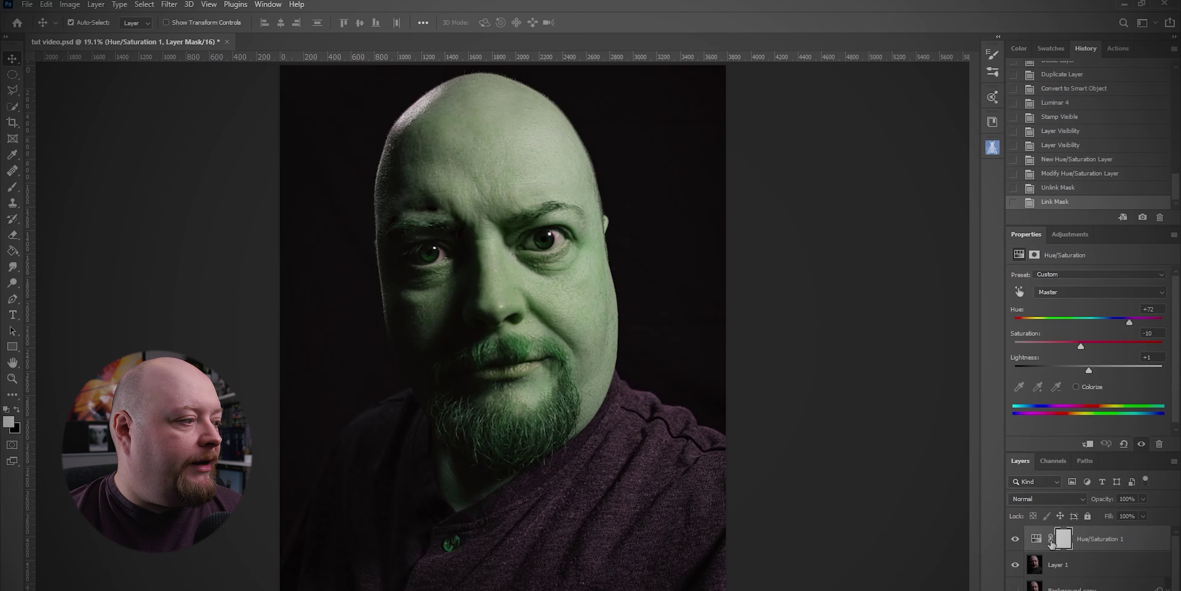
{"action": "left_click", "coordinate": [1062, 540]}
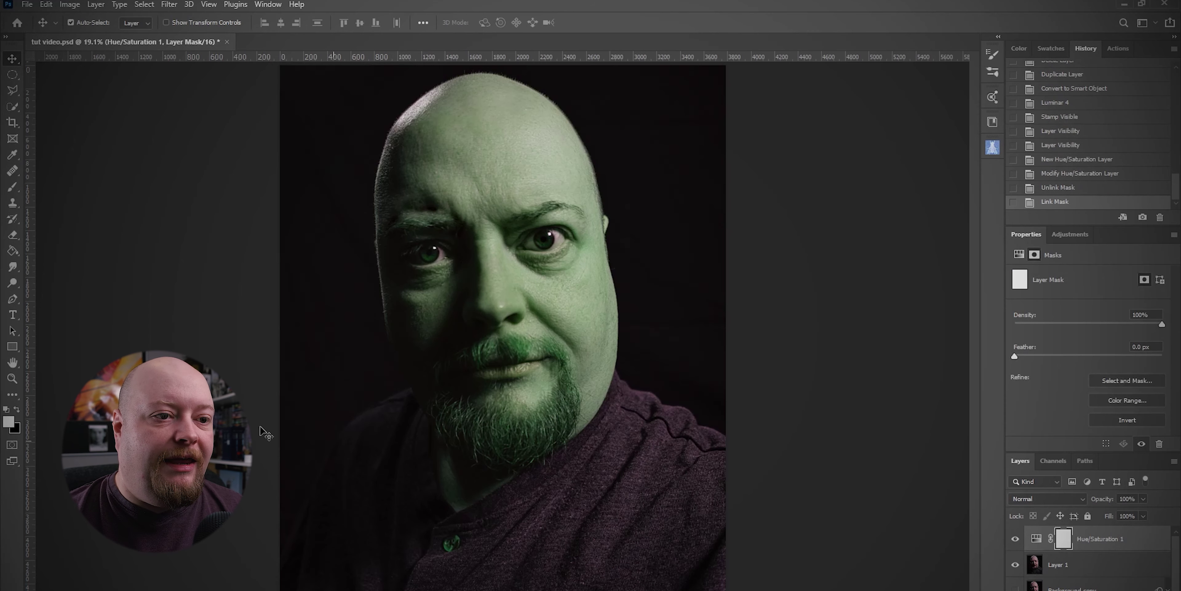
{"action": "left_click", "coordinate": [12, 252]}
{"action": "left_click", "coordinate": [17, 409]}
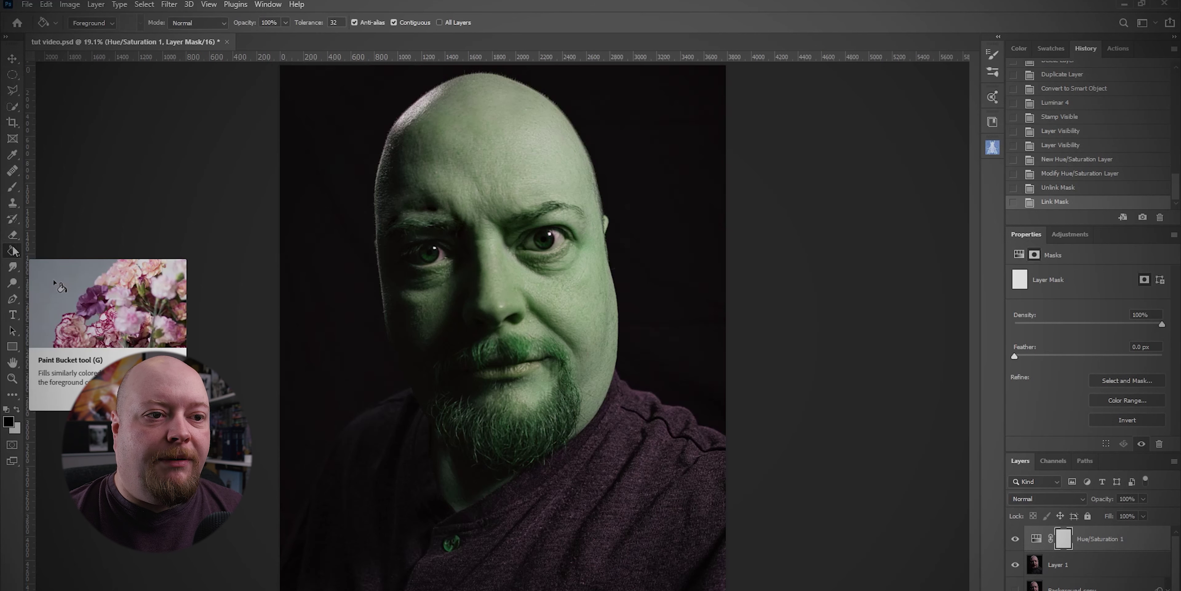
{"action": "left_click", "coordinate": [438, 298]}
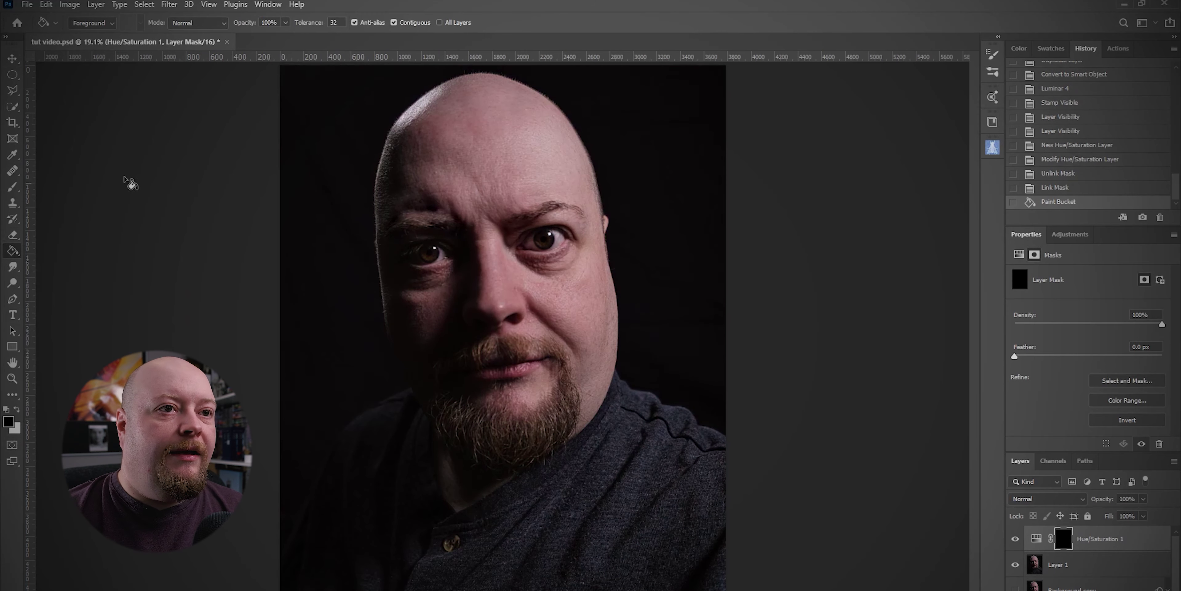
Step: Paint white on the Hue/Saturation mask over the iris of the eye on the shadowed side of the face
{"action": "left_click", "coordinate": [12, 379]}
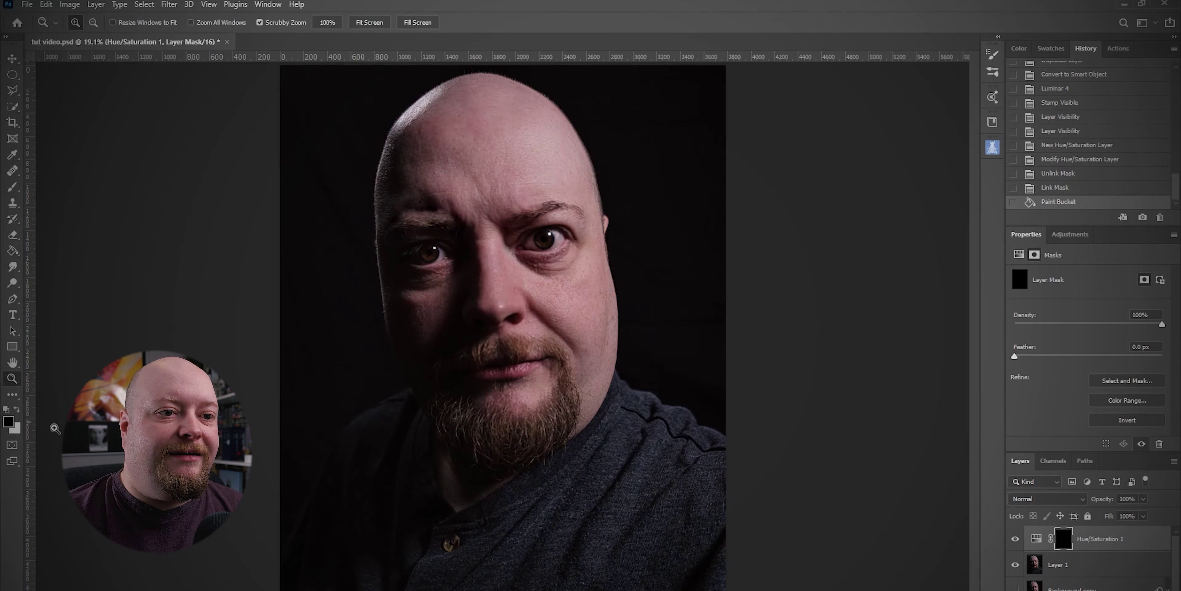
{"action": "left_click_drag", "start_coordinate": [429, 253], "coordinate": [260, 268]}
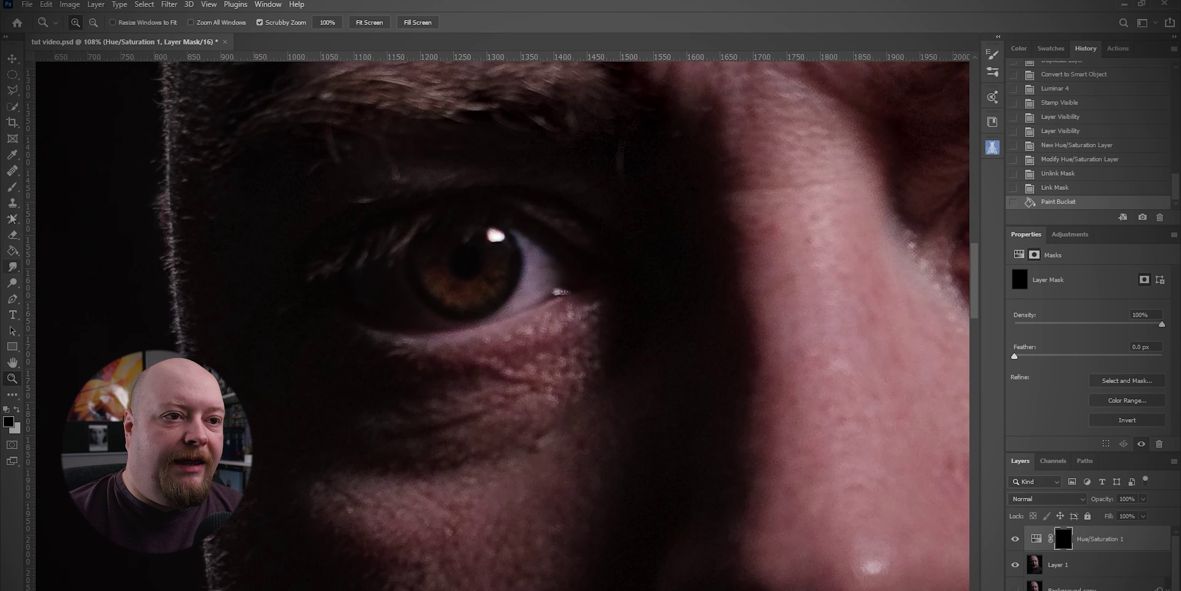
{"action": "left_click", "coordinate": [12, 192]}
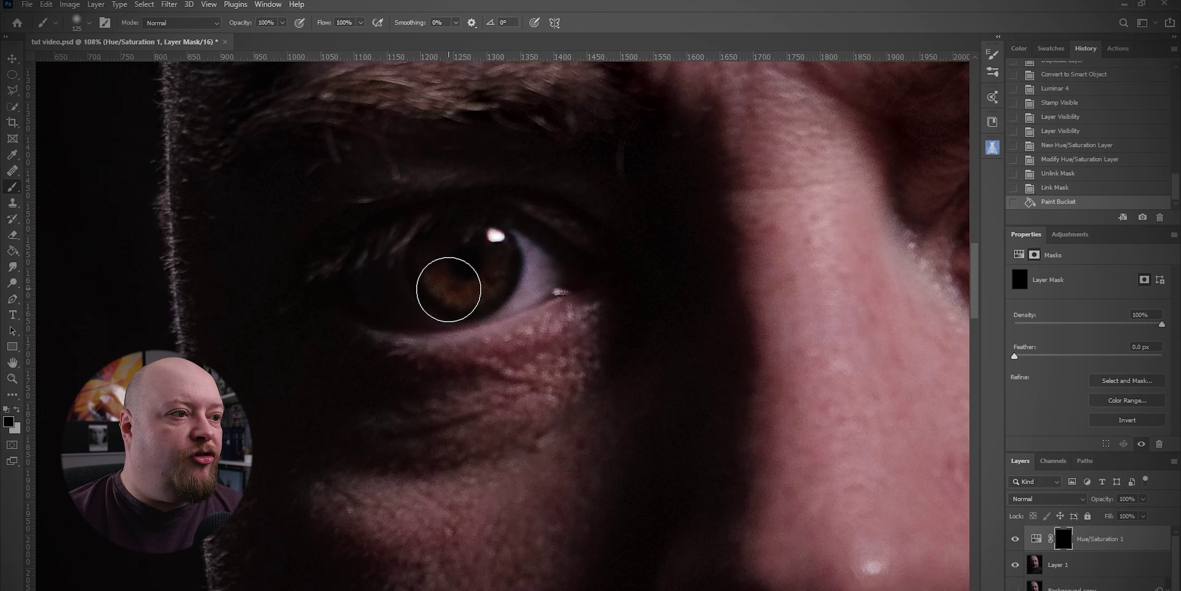
{"action": "key", "text": "x"}
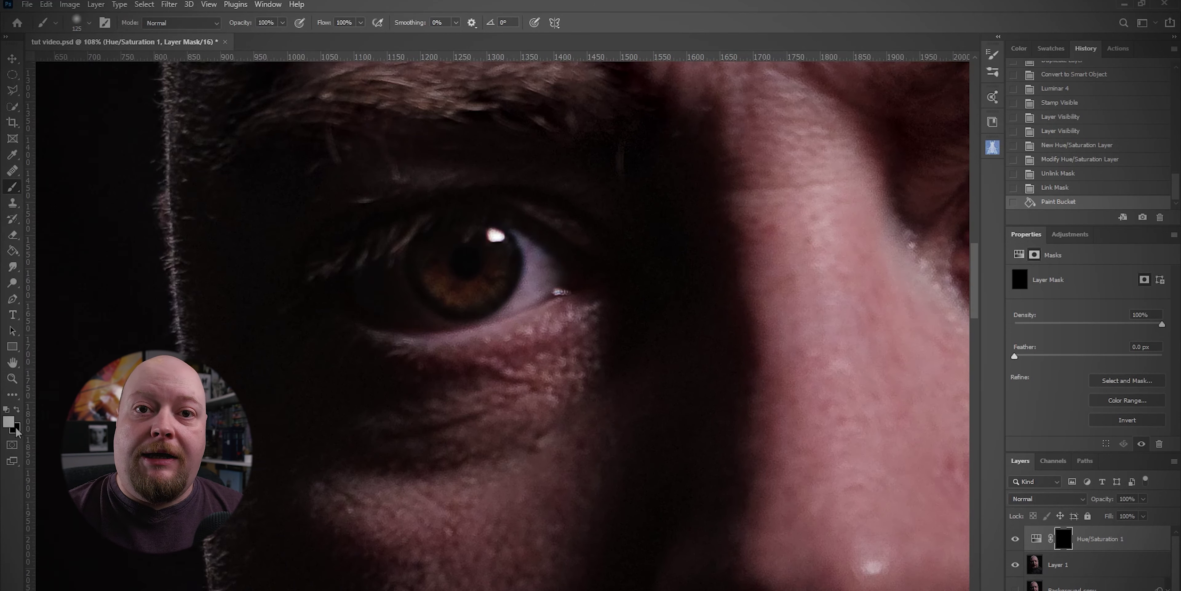
{"action": "mouse_move", "coordinate": [435, 289]}
{"action": "left_mouse_down"}
{"action": "mouse_move", "coordinate": [447, 266]}
{"action": "mouse_move", "coordinate": [453, 279]}
{"action": "mouse_move", "coordinate": [495, 261]}
{"action": "mouse_move", "coordinate": [500, 273]}
{"action": "mouse_move", "coordinate": [450, 280]}
{"action": "mouse_move", "coordinate": [482, 288]}
{"action": "mouse_move", "coordinate": [488, 264]}
{"action": "mouse_move", "coordinate": [454, 271]}
{"action": "mouse_move", "coordinate": [483, 274]}
{"action": "mouse_move", "coordinate": [480, 285]}
{"action": "left_mouse_up"}
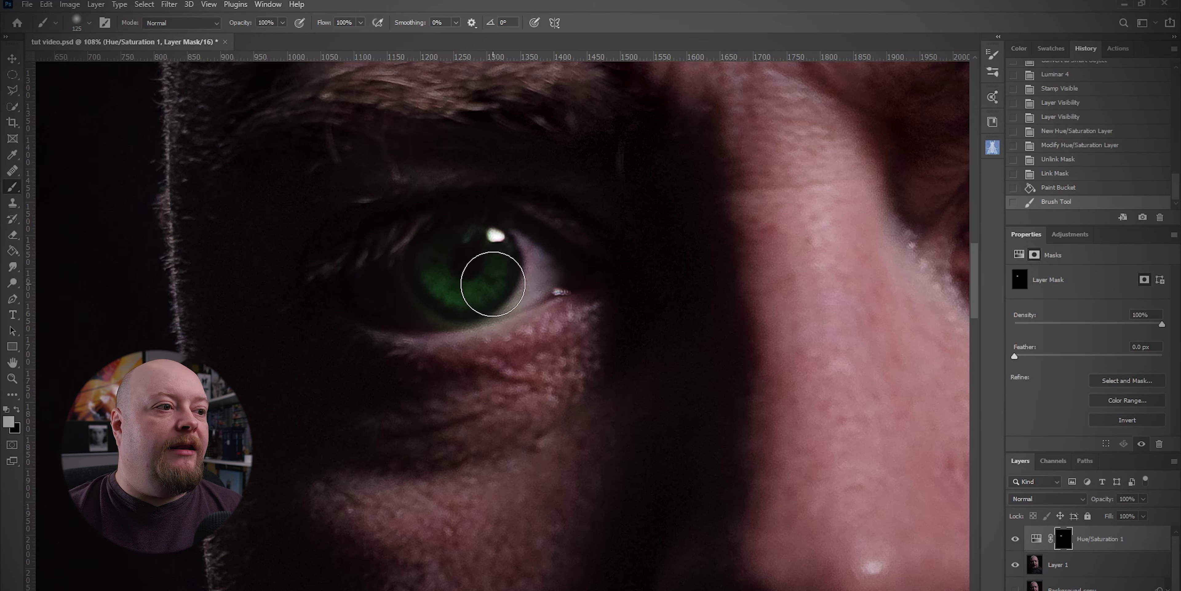
{"action": "key", "text": "ctrl+0"}
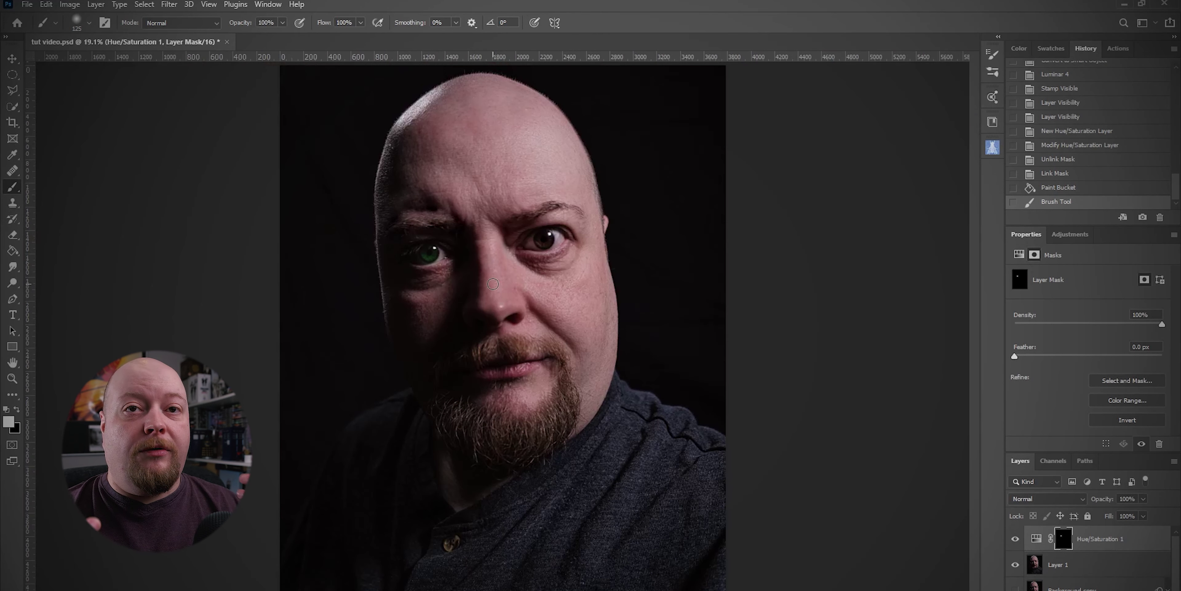
Step: Place the skull-765477 image as an embedded smart object above the Hue/Saturation layer, over the man's face
{"action": "left_click", "coordinate": [12, 59]}
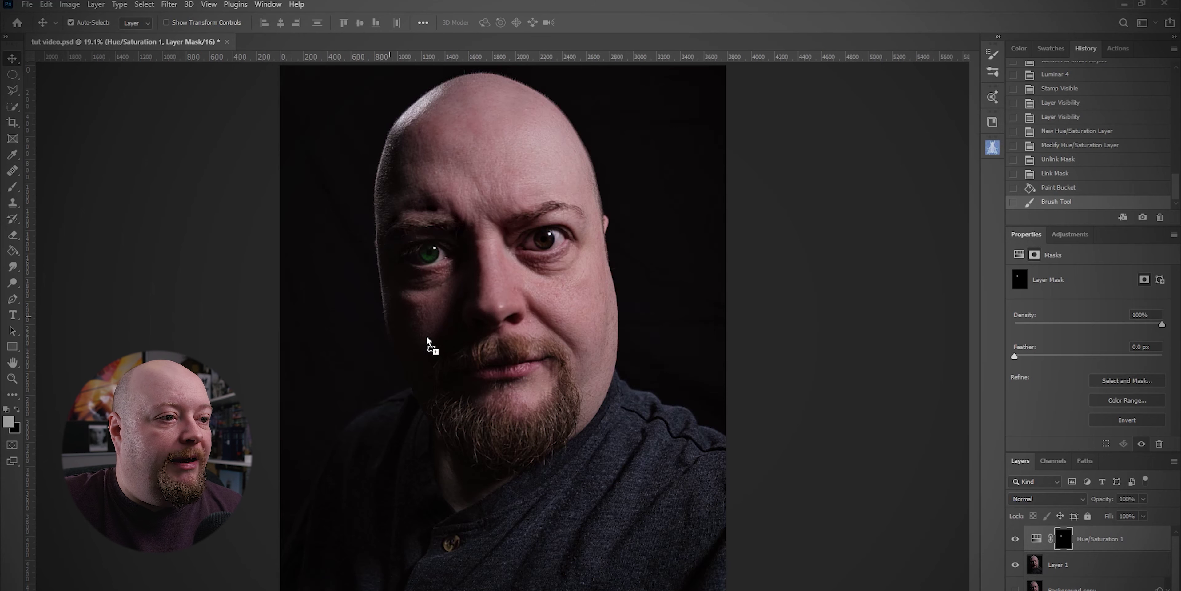
{"action": "key", "text": "ctrl+v"}
{"action": "left_click_drag", "start_coordinate": [466, 358], "coordinate": [480, 347]}
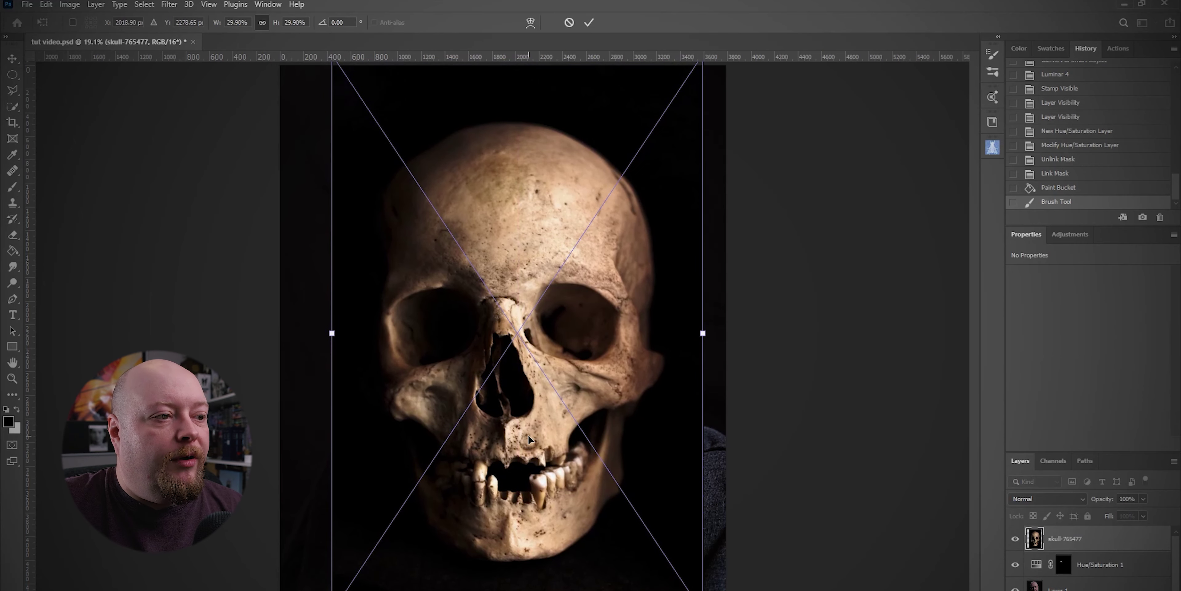
{"action": "key", "text": "Return"}
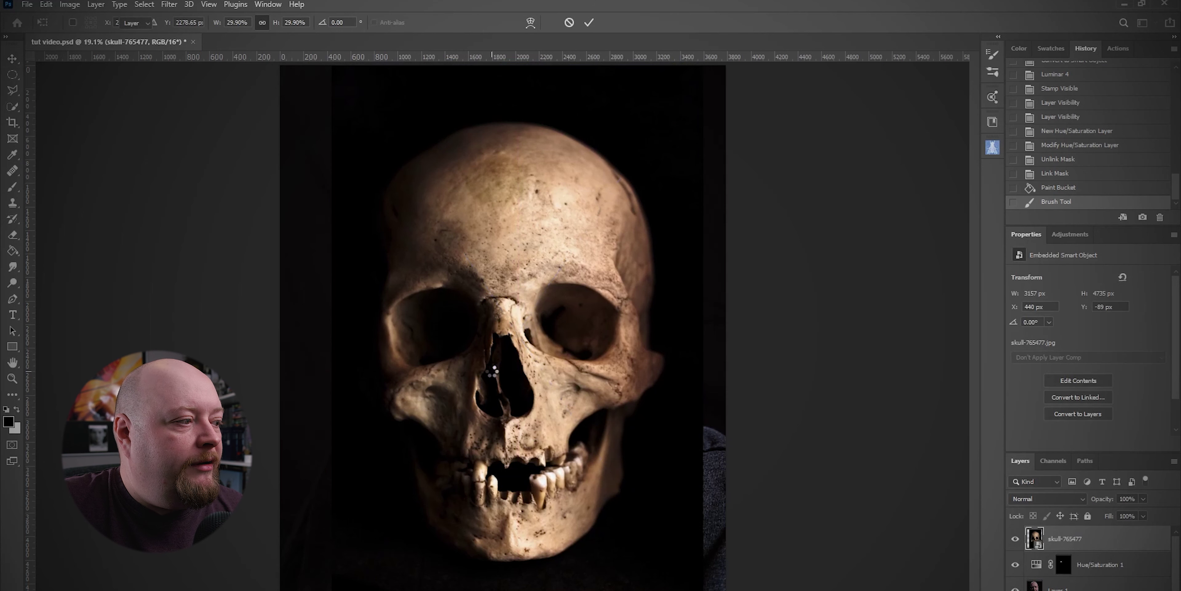
Step: Hide the skull-765477 and Hue/Saturation 1 layers and make Layer 1 the active layer
{"action": "left_click", "coordinate": [1016, 540]}
{"action": "left_click", "coordinate": [1016, 564]}
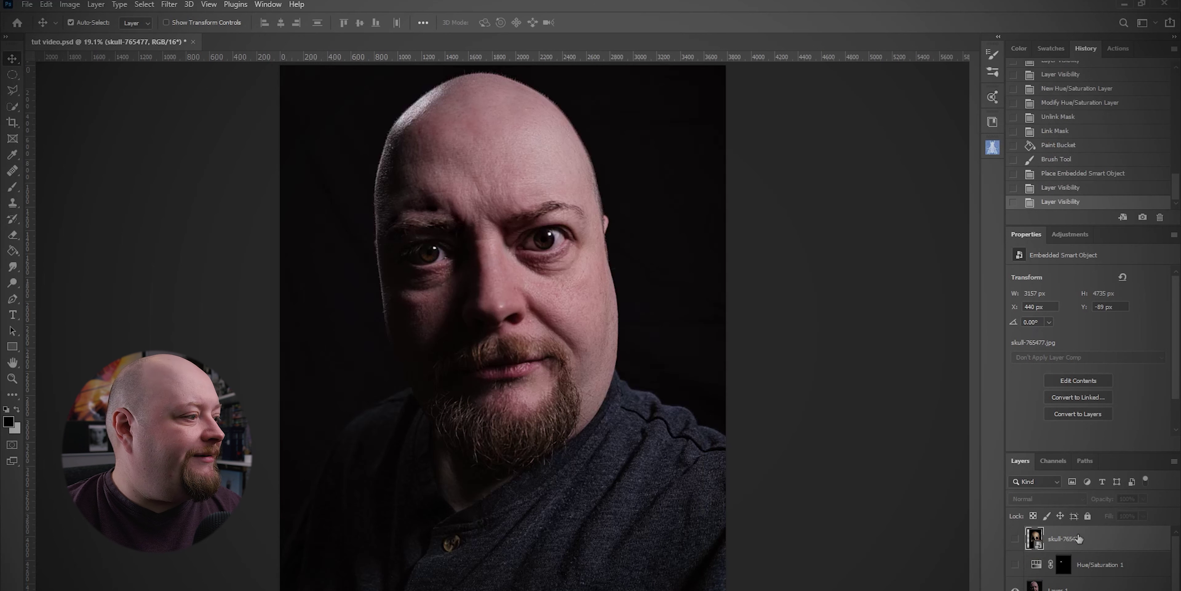
{"action": "left_click", "coordinate": [1101, 589]}
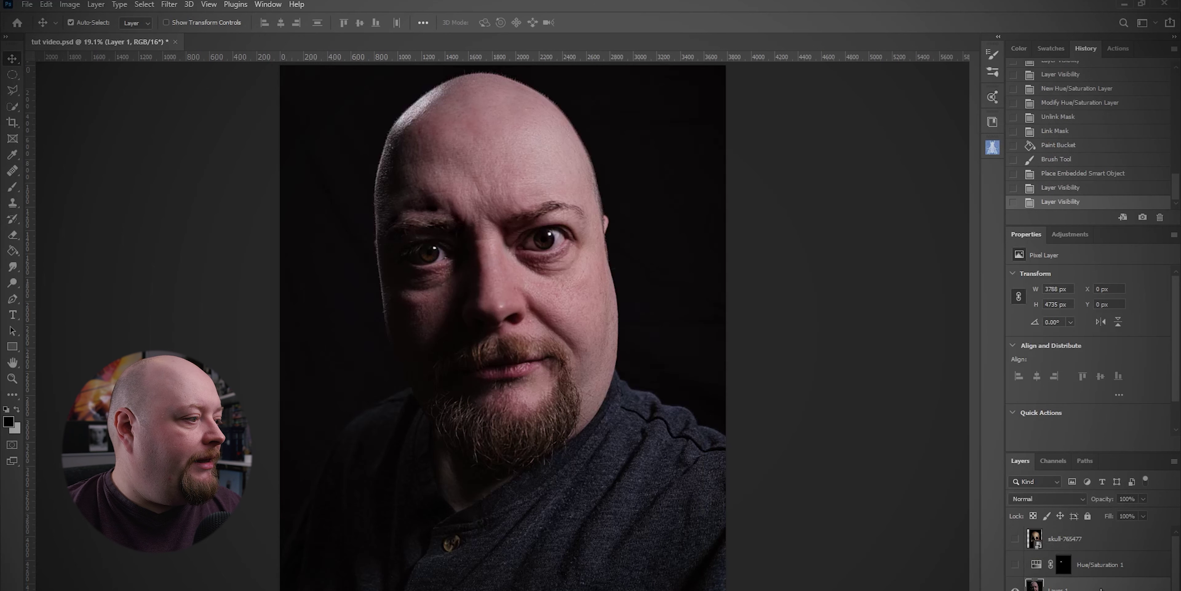
Step: Try brightening Layer 1 with a Brightness/Contrast adjustment layer at Brightness 150, and delete that adjustment layer
{"action": "left_click", "coordinate": [1067, 235]}
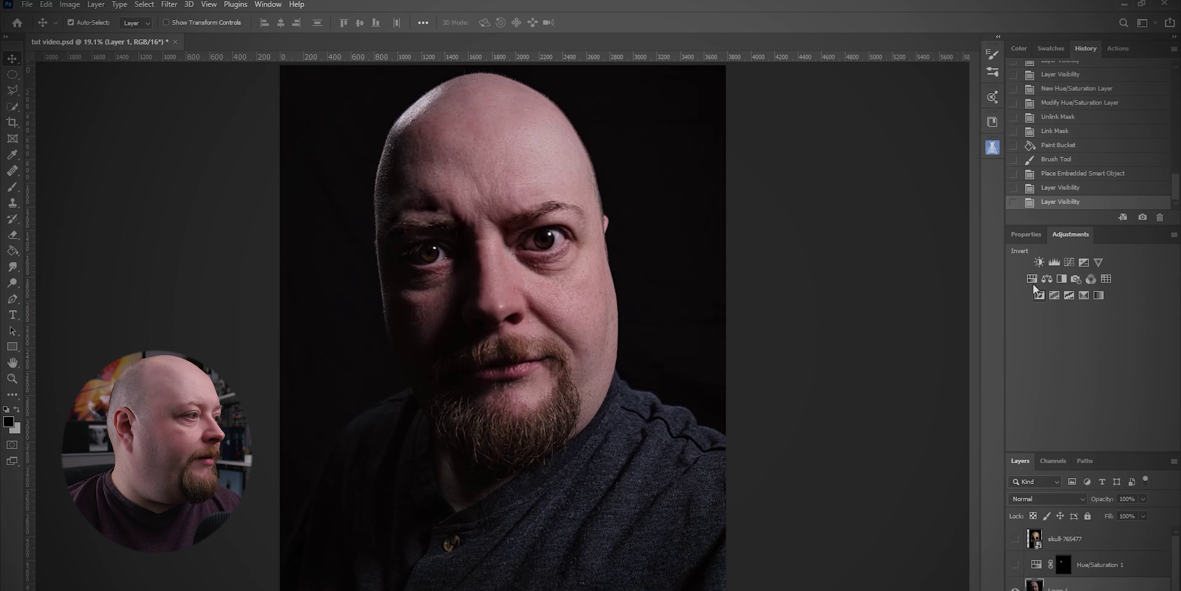
{"action": "left_click", "coordinate": [1041, 259]}
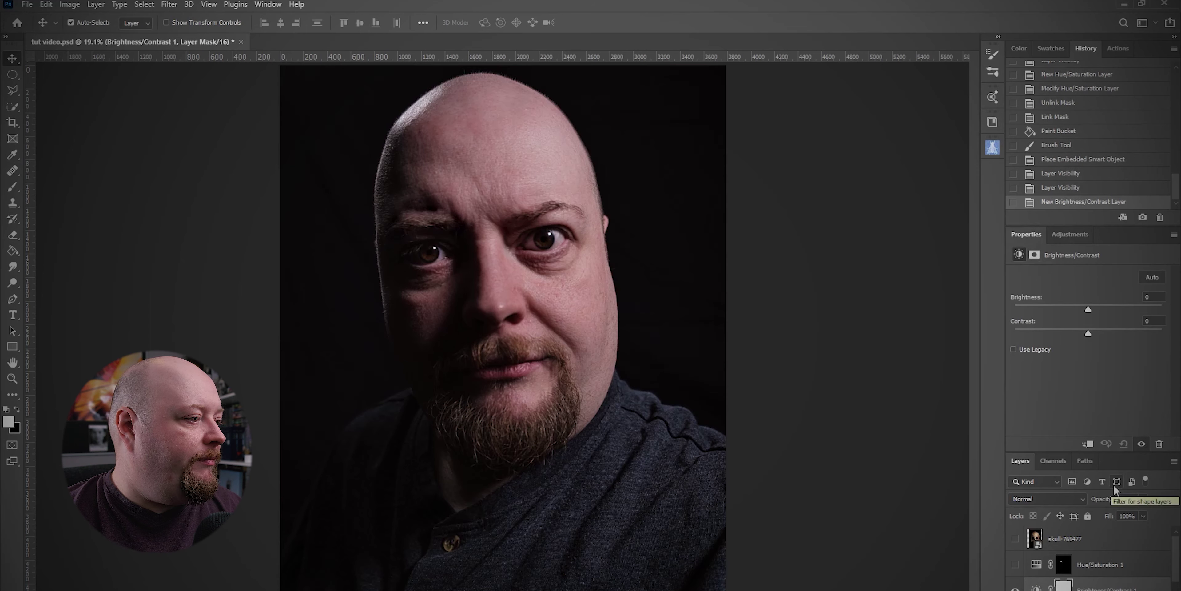
{"action": "left_click_drag", "start_coordinate": [1088, 310], "coordinate": [1164, 309]}
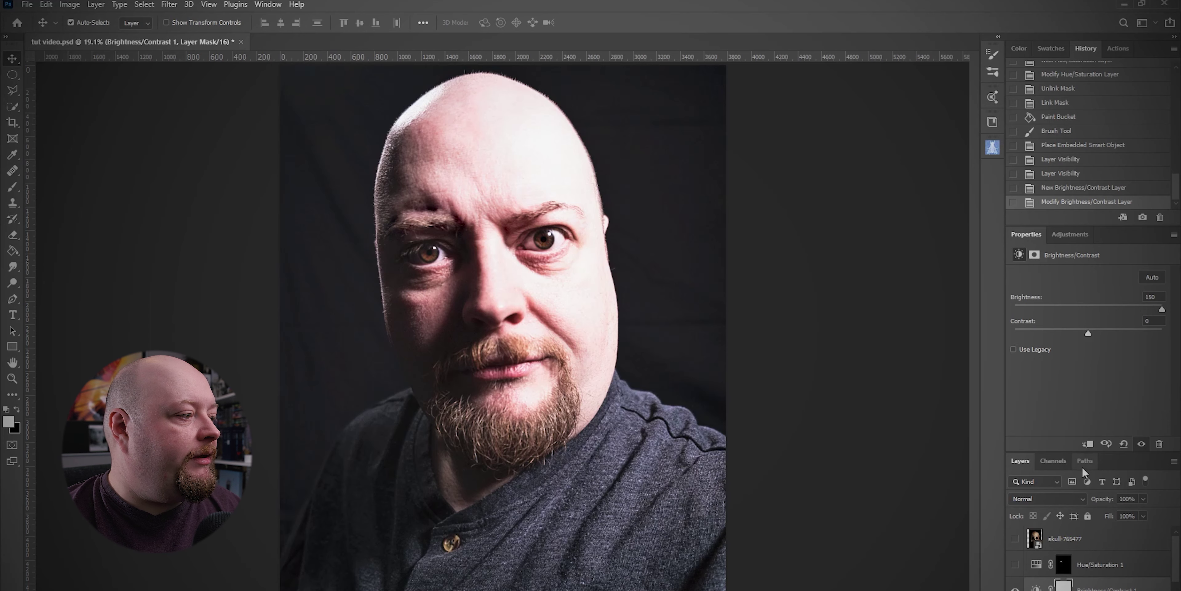
{"action": "key", "text": "Delete"}
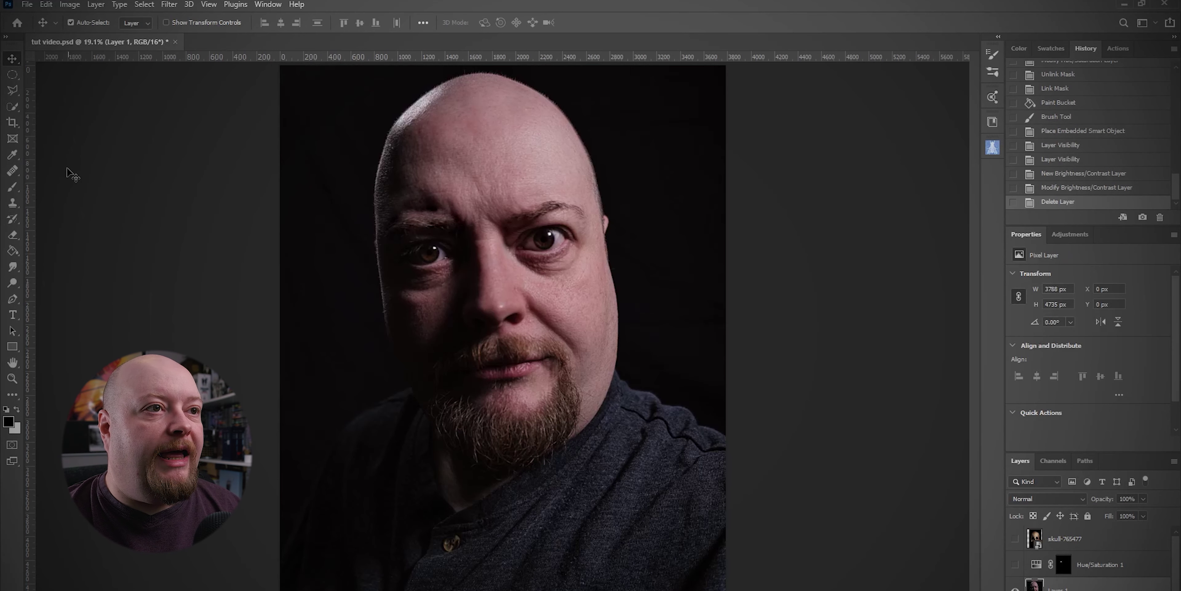
Step: Select the man on Layer 1 with Select Subject and extend the selection over the lower arm on his shadowed side
{"action": "left_click", "coordinate": [12, 106]}
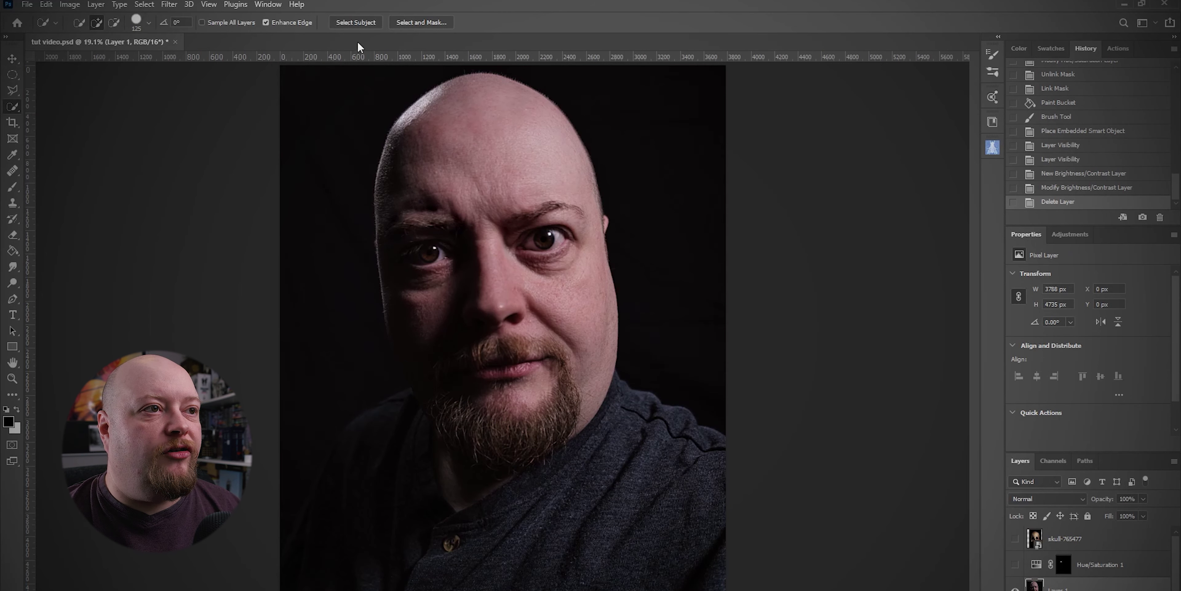
{"action": "left_click", "coordinate": [356, 23]}
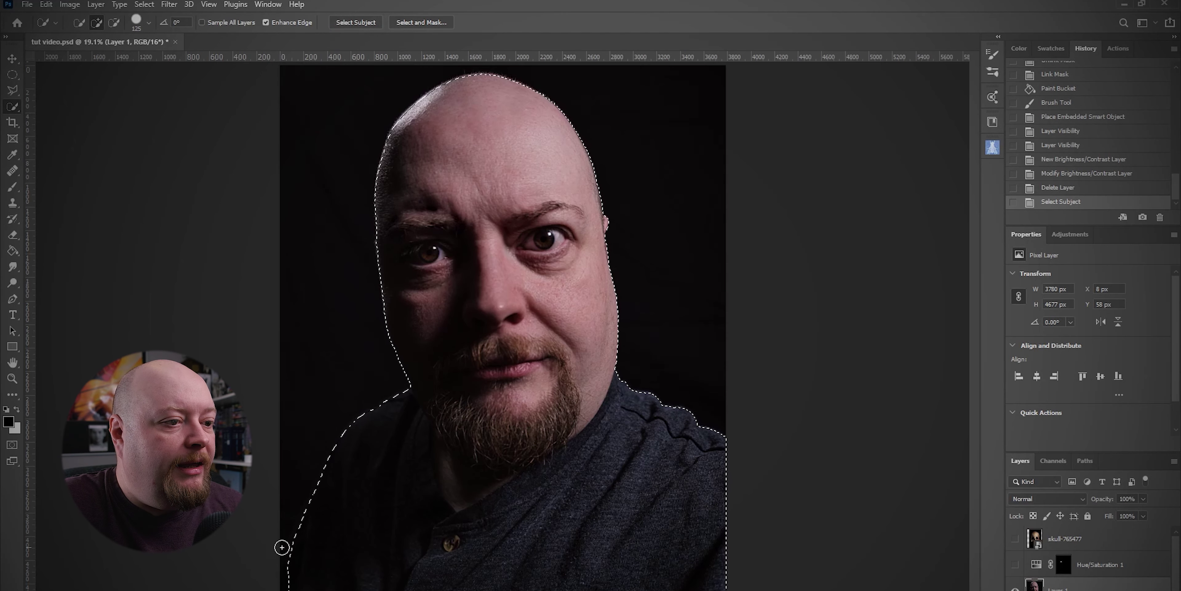
{"action": "mouse_move", "coordinate": [288, 556]}
{"action": "left_mouse_down"}
{"action": "mouse_move", "coordinate": [285, 585]}
{"action": "mouse_move", "coordinate": [309, 501]}
{"action": "mouse_move", "coordinate": [340, 452]}
{"action": "mouse_move", "coordinate": [254, 539]}
{"action": "left_mouse_up"}
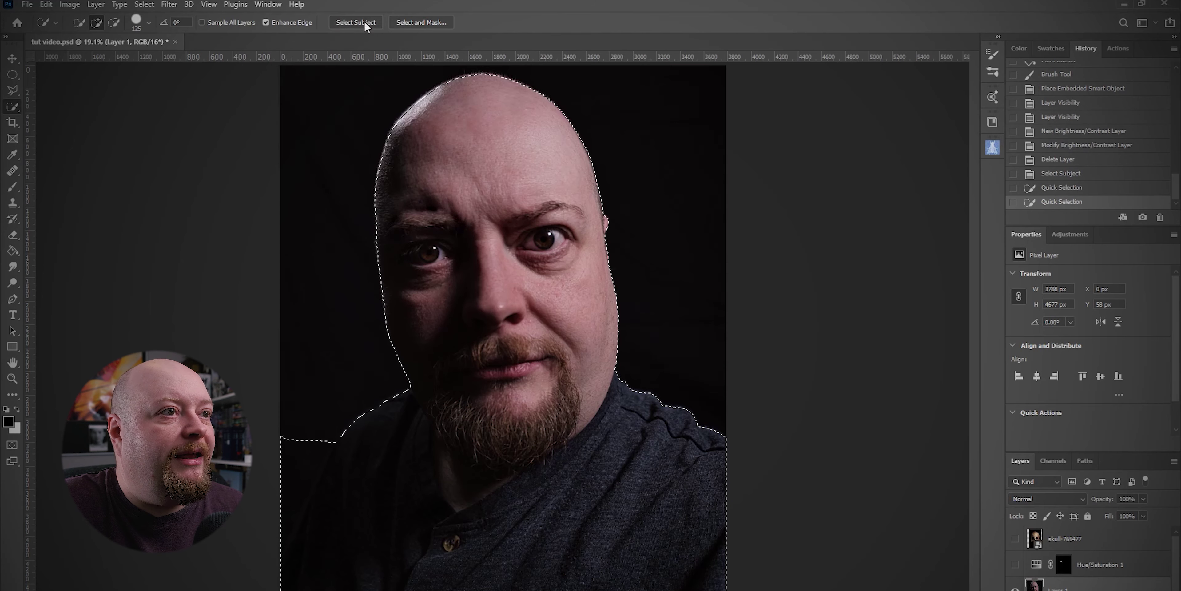
Step: Enter Select and Mask and subtract the excess background beside the shadowed shoulder with a larger Quick Selection brush
{"action": "left_click", "coordinate": [420, 22]}
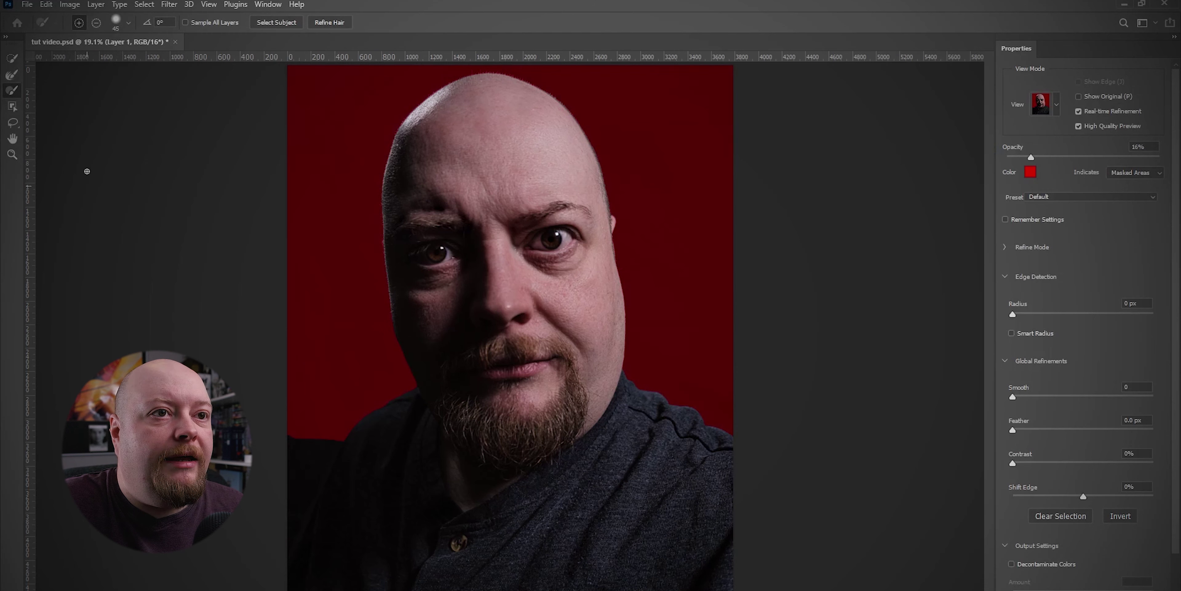
{"action": "left_click", "coordinate": [12, 59]}
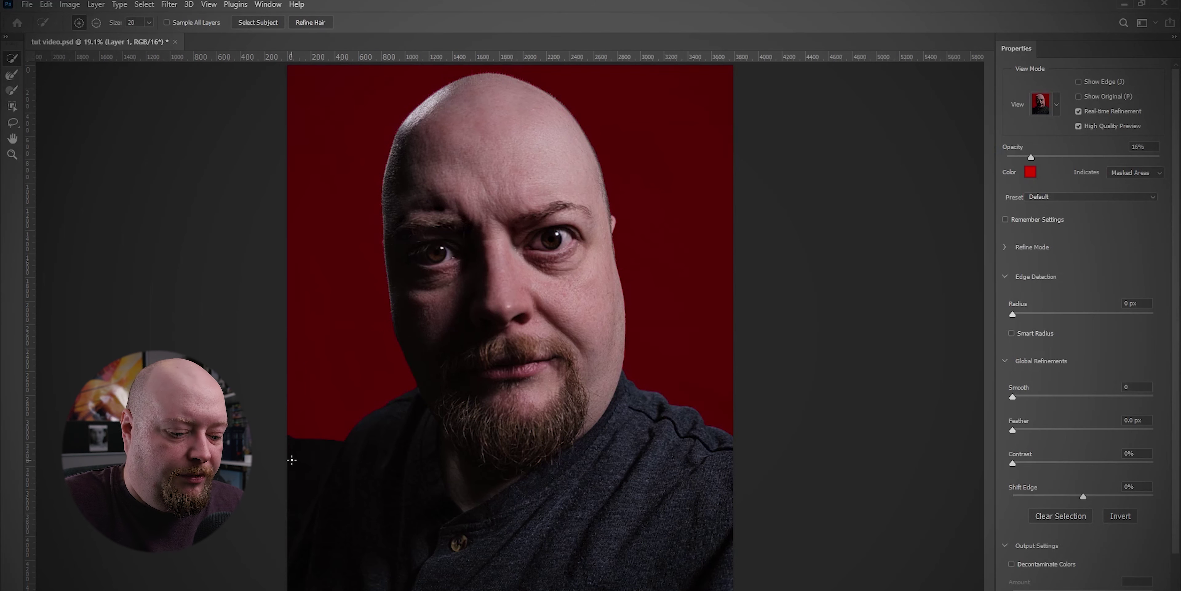
{"action": "key", "text": "bracketright"}
{"action": "key", "text": "bracketright"}
{"action": "key", "text": "bracketright"}
{"action": "key", "text": "bracketright"}
{"action": "key", "text": "bracketright"}
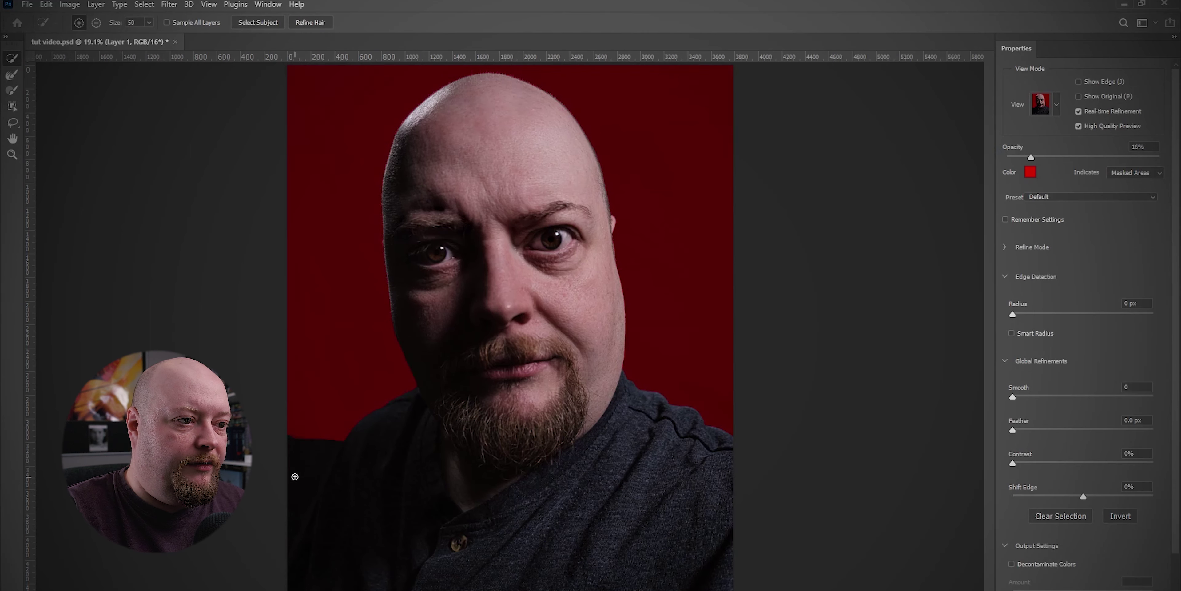
{"action": "key", "text": "alt"}
{"action": "mouse_move", "coordinate": [316, 444]}
{"action": "left_mouse_down"}
{"action": "mouse_move", "coordinate": [283, 515]}
{"action": "mouse_move", "coordinate": [329, 443]}
{"action": "left_mouse_up"}
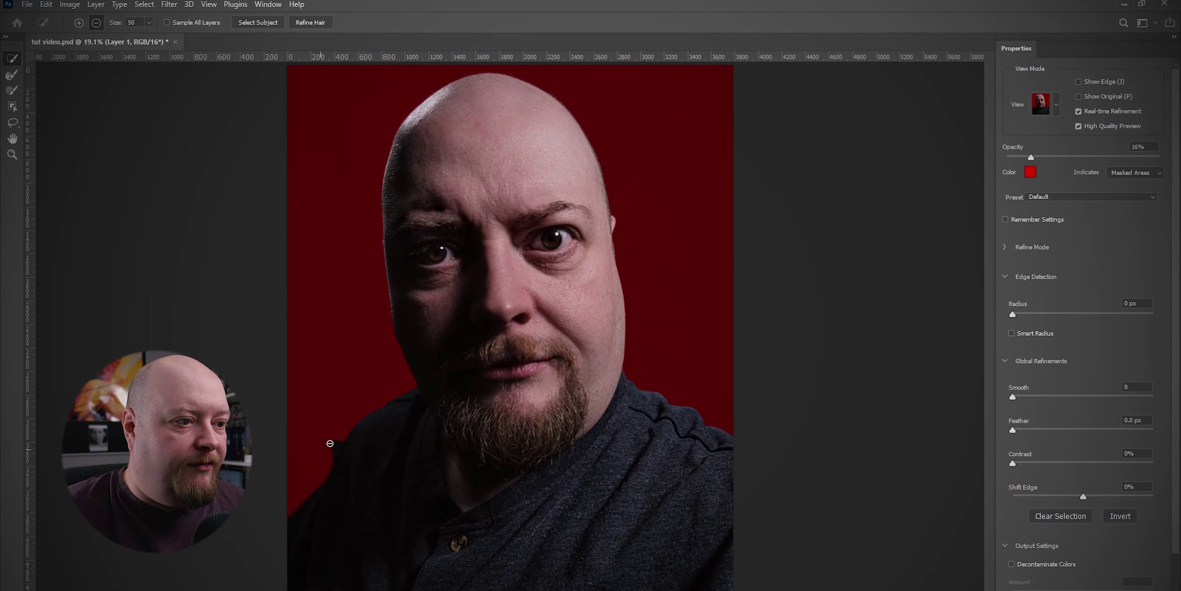
{"action": "left_click_drag", "start_coordinate": [299, 507], "coordinate": [277, 556]}
{"action": "key", "text": "alt"}
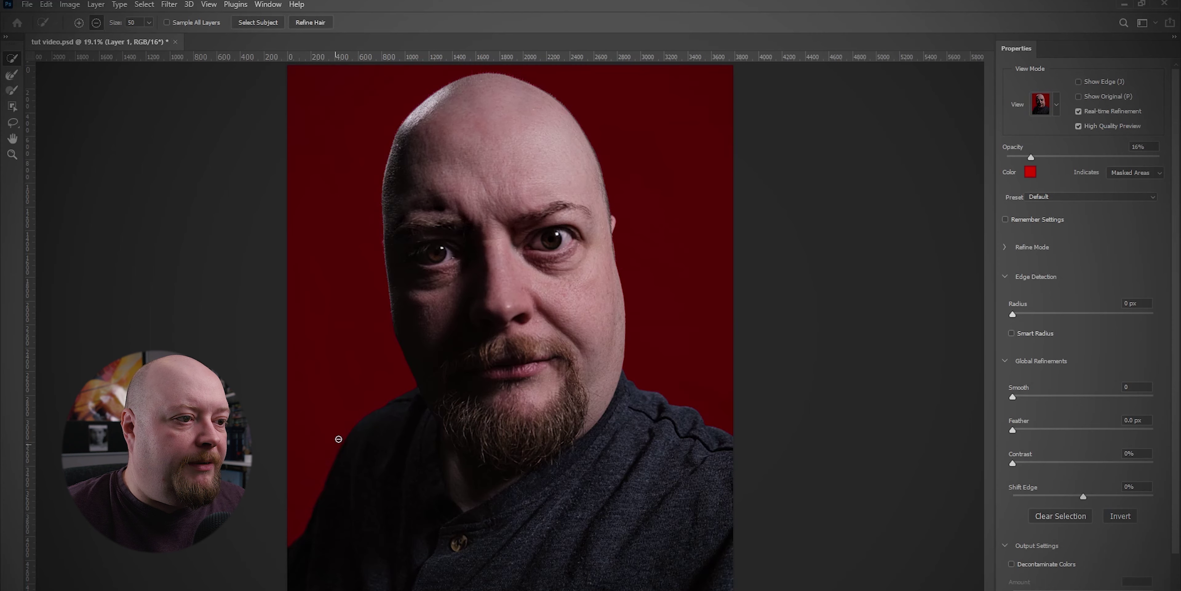
Step: Add missing fabric along the shadowed sleeve and shoulder edge with Quick Selection, subtracting stray background areas
{"action": "key", "text": "ctrl+plus"}
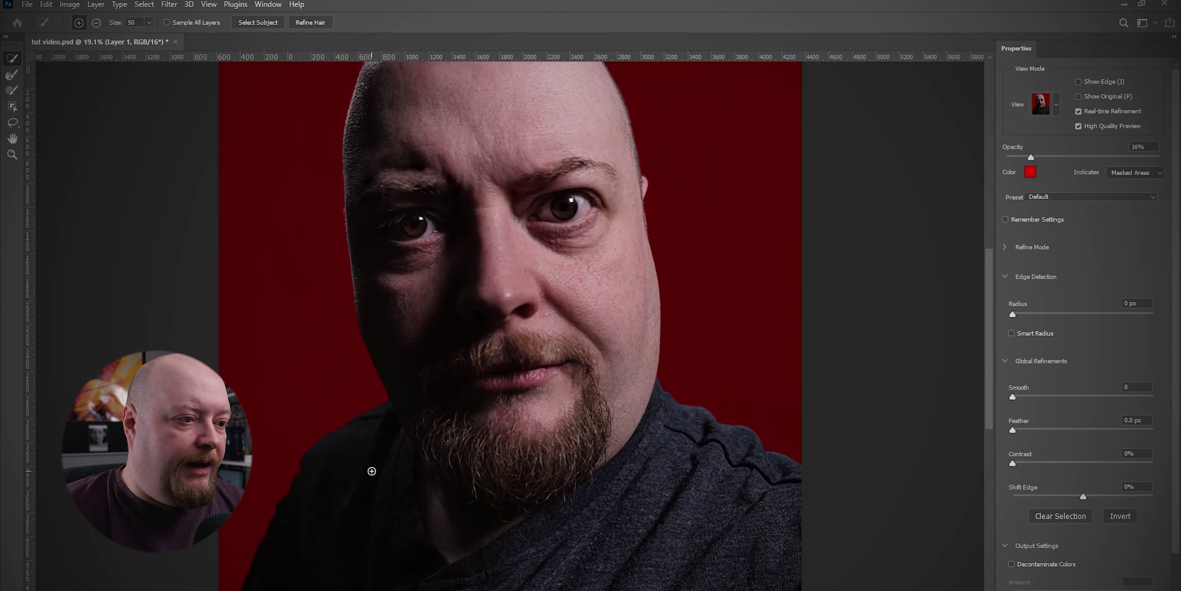
{"action": "key", "text": "ctrl+plus"}
{"action": "key", "text": "ctrl+plus"}
{"action": "mouse_move", "coordinate": [369, 469]}
{"action": "left_mouse_down"}
{"action": "mouse_move", "coordinate": [568, 236]}
{"action": "mouse_move", "coordinate": [591, 108]}
{"action": "left_mouse_up"}
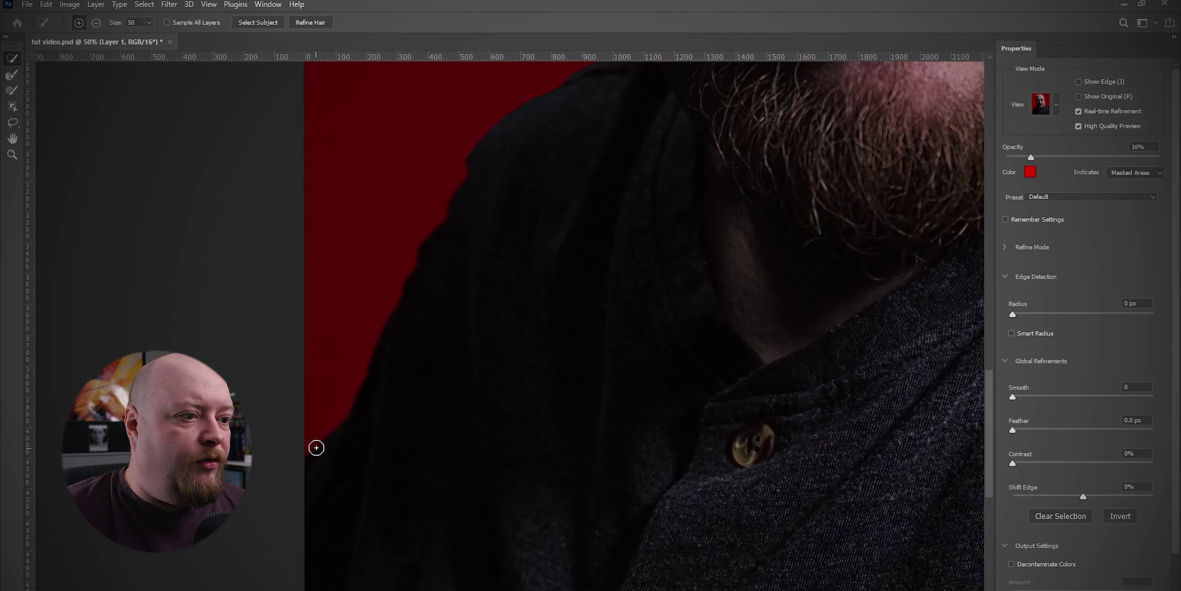
{"action": "mouse_move", "coordinate": [330, 429]}
{"action": "left_mouse_down"}
{"action": "mouse_move", "coordinate": [331, 414]}
{"action": "mouse_move", "coordinate": [324, 443]}
{"action": "left_mouse_up"}
{"action": "key", "text": "alt"}
{"action": "mouse_move", "coordinate": [329, 404]}
{"action": "left_mouse_down"}
{"action": "mouse_move", "coordinate": [377, 298]}
{"action": "mouse_move", "coordinate": [408, 267]}
{"action": "mouse_move", "coordinate": [343, 435]}
{"action": "mouse_move", "coordinate": [367, 385]}
{"action": "mouse_move", "coordinate": [335, 377]}
{"action": "mouse_move", "coordinate": [350, 343]}
{"action": "mouse_move", "coordinate": [338, 362]}
{"action": "left_mouse_up"}
{"action": "key", "text": "alt"}
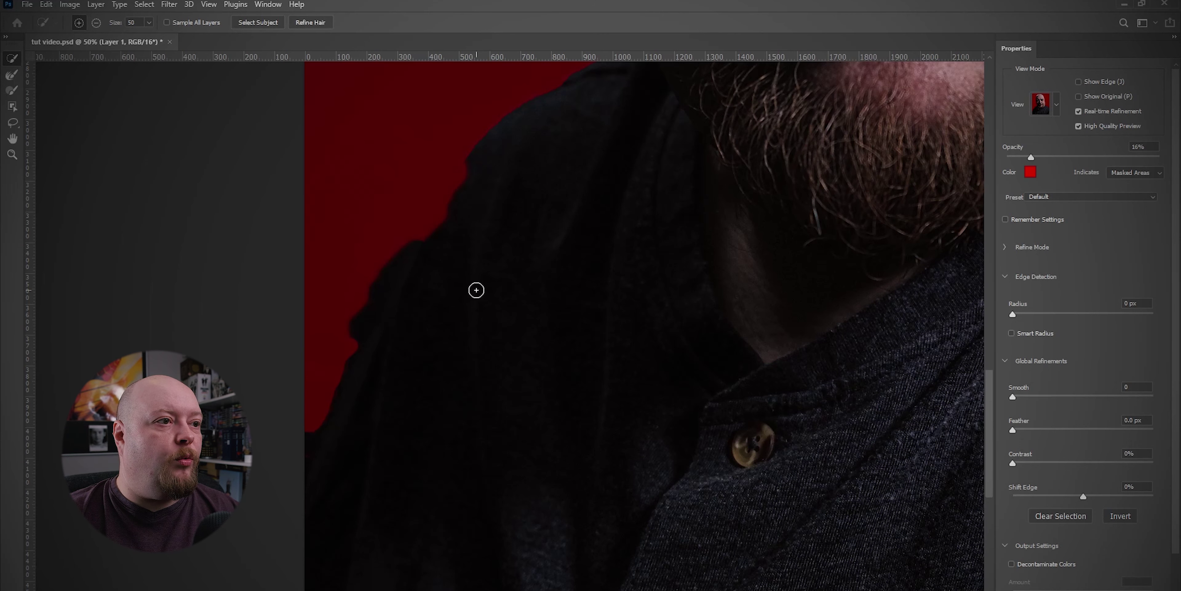
{"action": "mouse_move", "coordinate": [413, 238]}
{"action": "left_mouse_down"}
{"action": "mouse_move", "coordinate": [472, 124]}
{"action": "mouse_move", "coordinate": [477, 179]}
{"action": "left_mouse_up"}
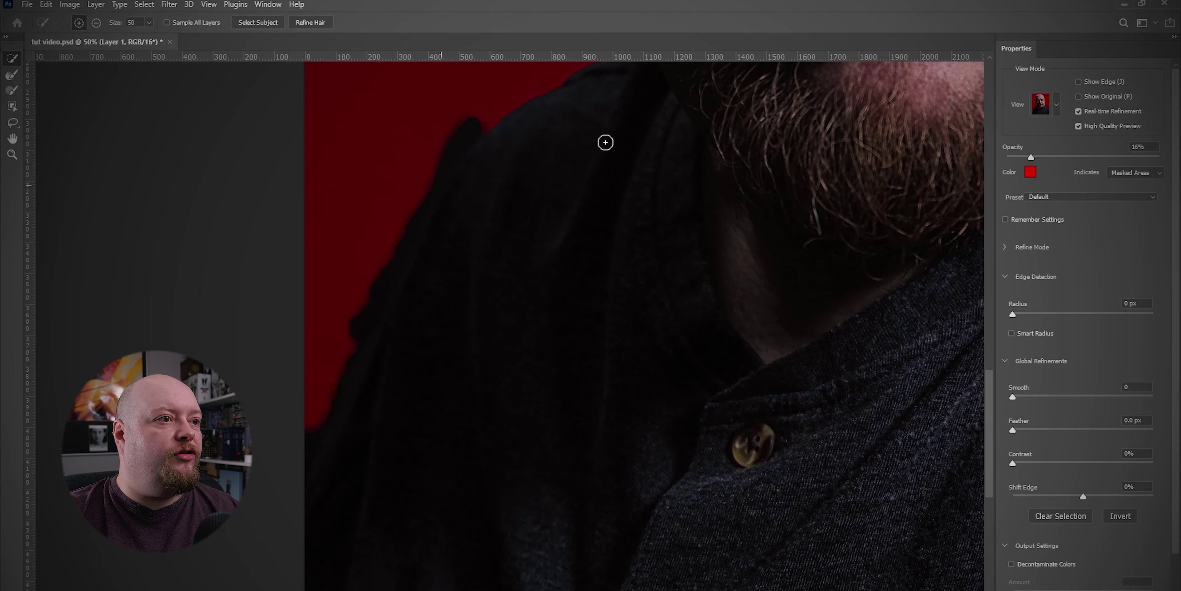
{"action": "scroll", "coordinate": [620, 383], "scroll_direction": "up", "scroll_amount": 5}
{"action": "mouse_move", "coordinate": [634, 306]}
{"action": "left_mouse_down"}
{"action": "mouse_move", "coordinate": [633, 387]}
{"action": "mouse_move", "coordinate": [646, 276]}
{"action": "left_mouse_up"}
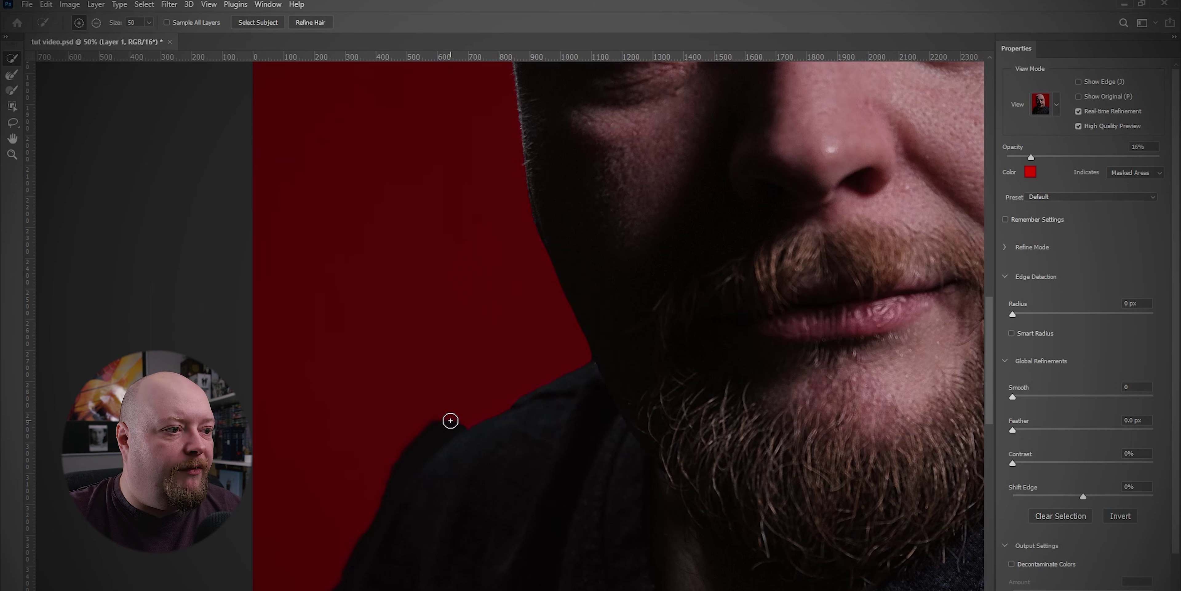
Step: Brush the excess background above the shadowed shoulder out of the selection, enlarging the brush to 175
{"action": "left_click", "coordinate": [12, 90]}
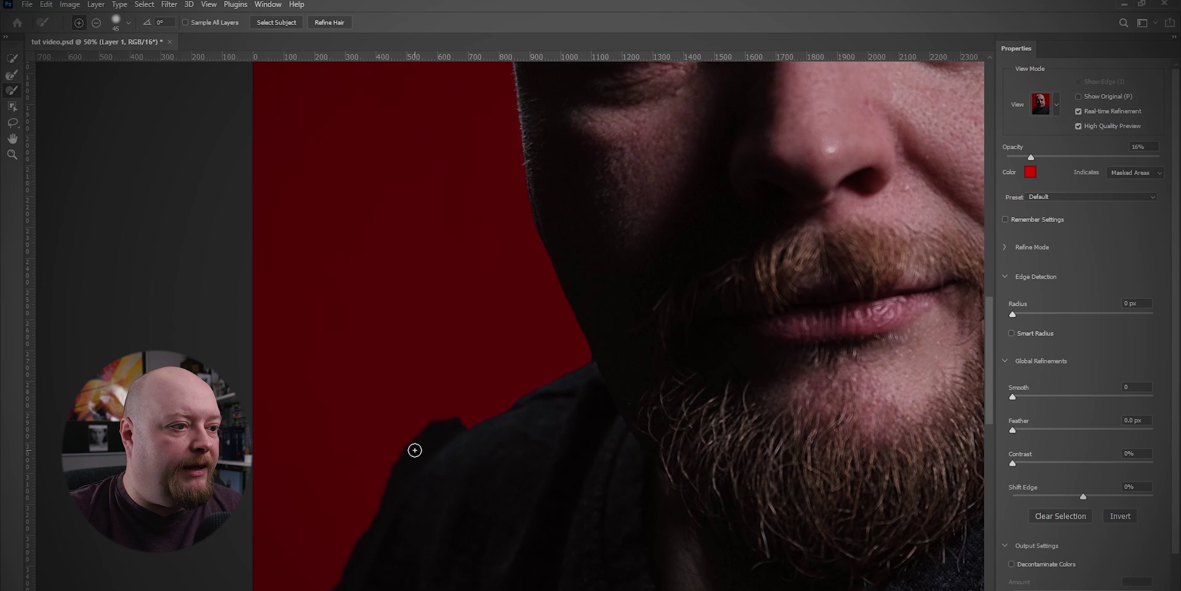
{"action": "left_click_drag", "start_coordinate": [405, 461], "coordinate": [463, 422]}
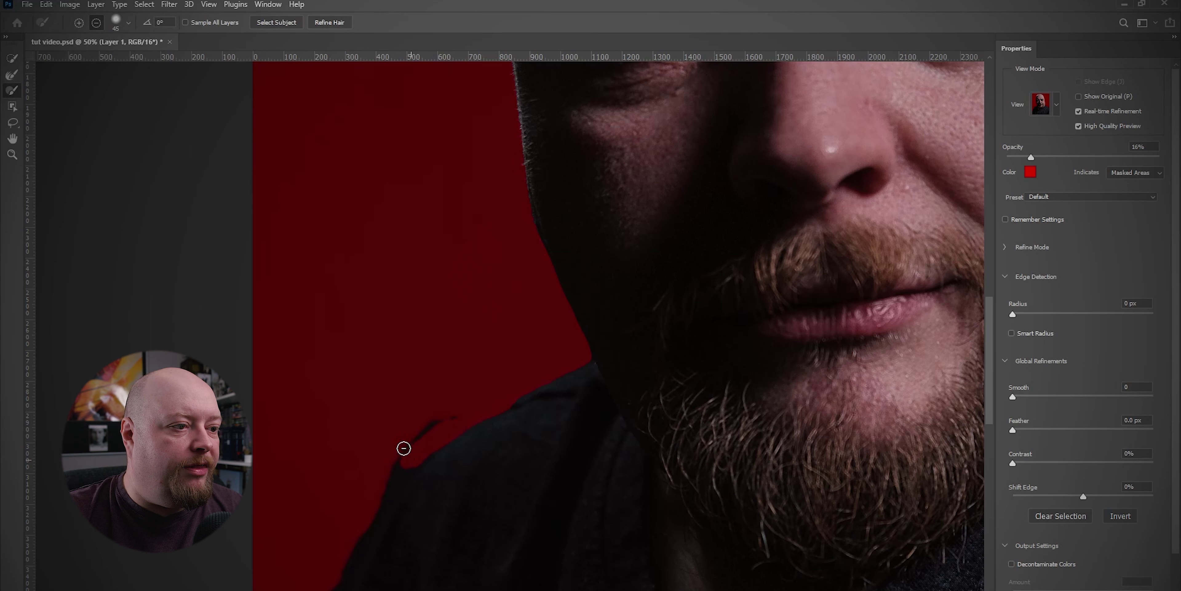
{"action": "key", "text": "bracketright"}
{"action": "key", "text": "bracketright"}
{"action": "key", "text": "bracketright"}
{"action": "key", "text": "bracketright"}
{"action": "key", "text": "bracketright"}
{"action": "key", "text": "bracketright"}
{"action": "key", "text": "bracketright"}
{"action": "key", "text": "bracketright"}
{"action": "key", "text": "bracketright"}
{"action": "key", "text": "bracketright"}
{"action": "mouse_move", "coordinate": [401, 448]}
{"action": "left_mouse_down"}
{"action": "mouse_move", "coordinate": [367, 498]}
{"action": "mouse_move", "coordinate": [422, 417]}
{"action": "mouse_move", "coordinate": [468, 386]}
{"action": "left_mouse_up"}
{"action": "key", "text": "alt"}
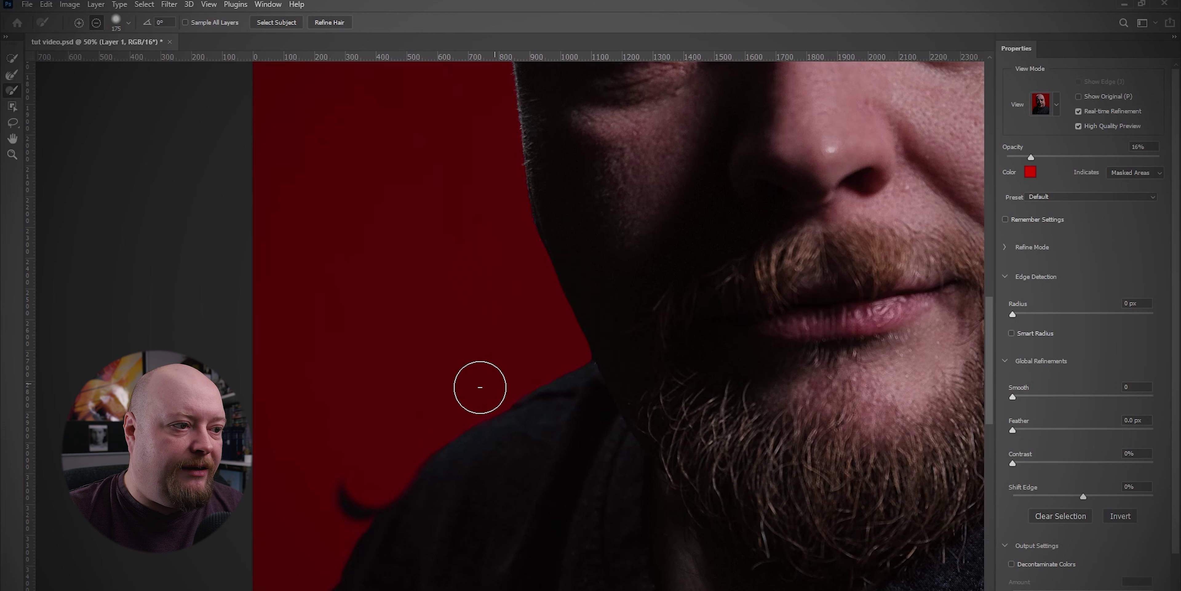
Step: Brush the leftover background patch along the lower shadowed sleeve out of the selection
{"action": "mouse_move", "coordinate": [355, 510]}
{"action": "left_mouse_down"}
{"action": "mouse_move", "coordinate": [361, 490]}
{"action": "mouse_move", "coordinate": [316, 545]}
{"action": "left_mouse_up"}
{"action": "left_click_drag", "start_coordinate": [447, 525], "coordinate": [467, 263]}
{"action": "mouse_move", "coordinate": [382, 257]}
{"action": "left_mouse_down"}
{"action": "mouse_move", "coordinate": [367, 266]}
{"action": "mouse_move", "coordinate": [385, 227]}
{"action": "mouse_move", "coordinate": [259, 514]}
{"action": "mouse_move", "coordinate": [295, 430]}
{"action": "mouse_move", "coordinate": [285, 403]}
{"action": "mouse_move", "coordinate": [250, 475]}
{"action": "left_mouse_up"}
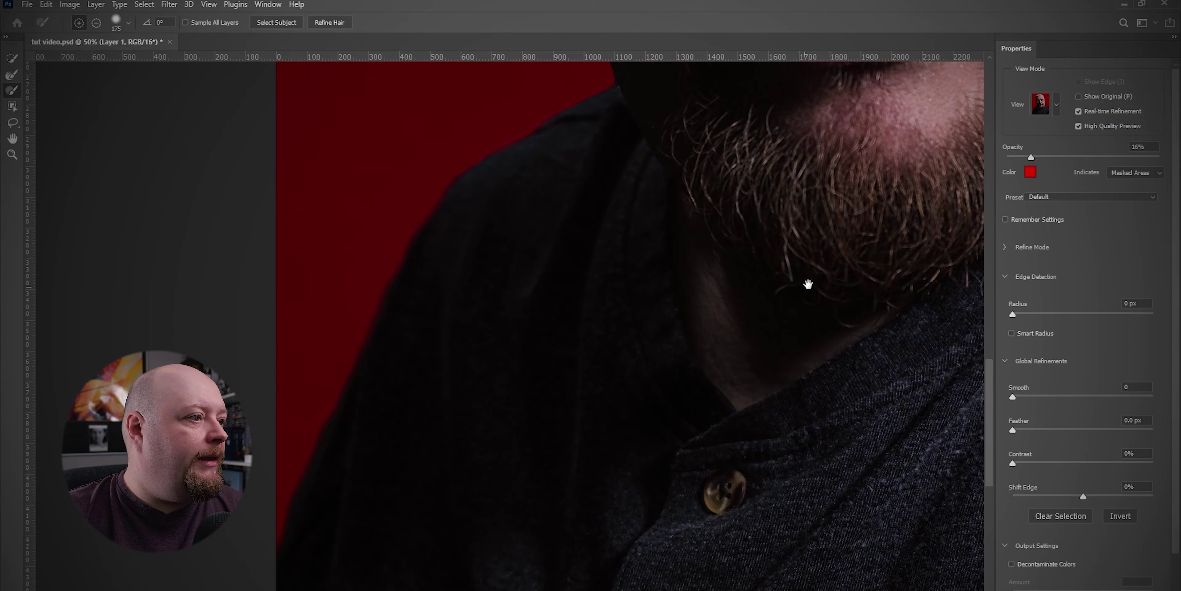
Step: Examine the selection edge around the face, the top of the head, the ear and the lit shoulder
{"action": "scroll", "coordinate": [804, 277], "scroll_direction": "up", "scroll_amount": 8}
{"action": "scroll", "coordinate": [804, 277], "scroll_direction": "right", "scroll_amount": 4}
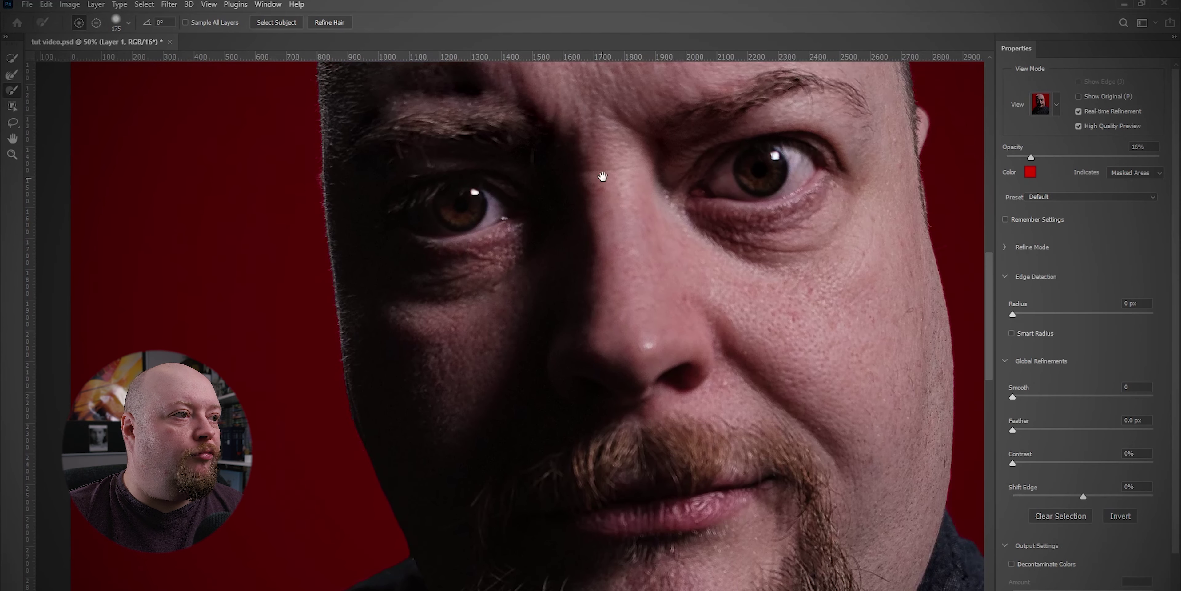
{"action": "left_click_drag", "start_coordinate": [604, 169], "coordinate": [442, 430]}
{"action": "scroll", "coordinate": [443, 430], "scroll_direction": "up", "scroll_amount": 3}
{"action": "scroll", "coordinate": [361, 390], "scroll_direction": "down", "scroll_amount": 7}
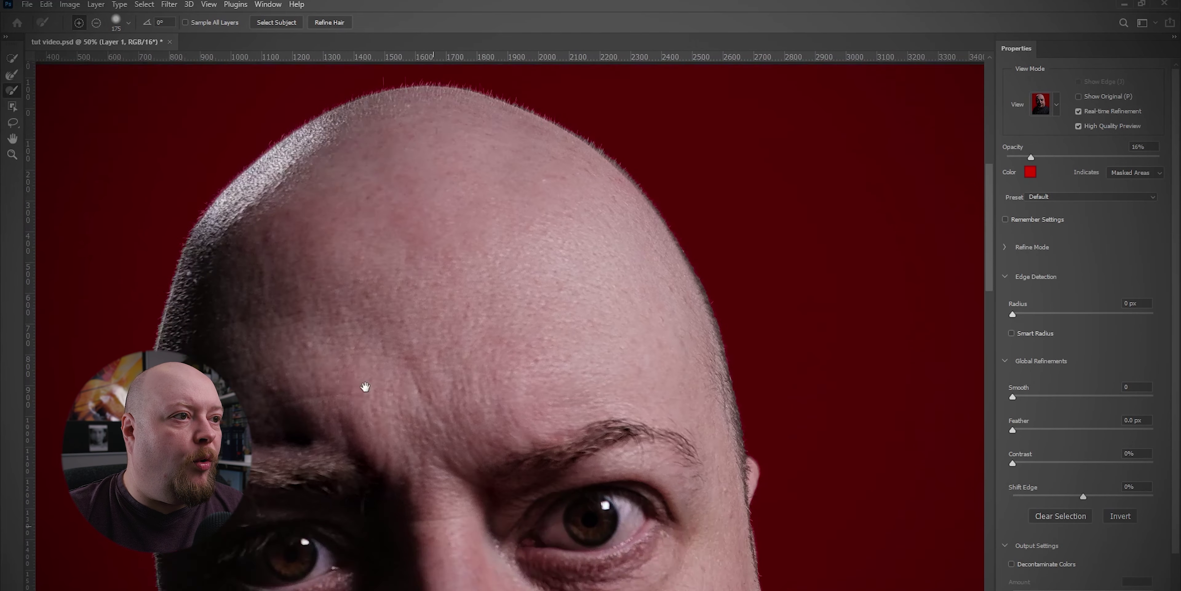
{"action": "scroll", "coordinate": [379, 312], "scroll_direction": "right", "scroll_amount": 3}
{"action": "mouse_move", "coordinate": [559, 523]}
{"action": "left_mouse_down"}
{"action": "mouse_move", "coordinate": [384, 175]}
{"action": "mouse_move", "coordinate": [676, 228]}
{"action": "left_mouse_up"}
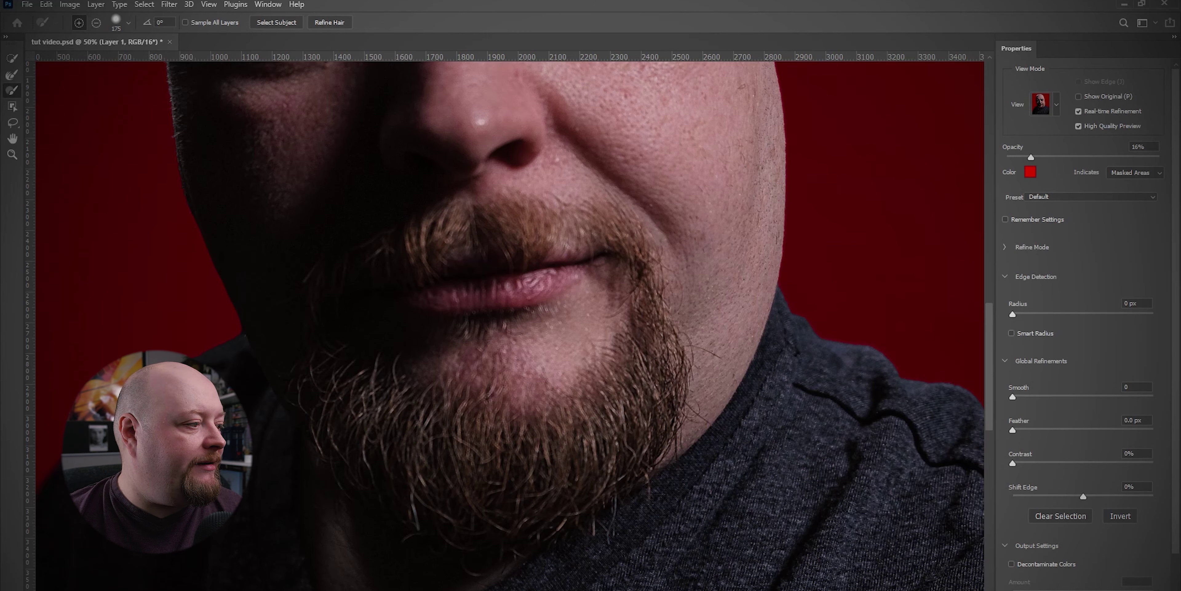
Step: Turn on Decontaminate Colors, output the selection as a masked copy of Layer 1, and target the copy's image
{"action": "left_click", "coordinate": [1019, 568]}
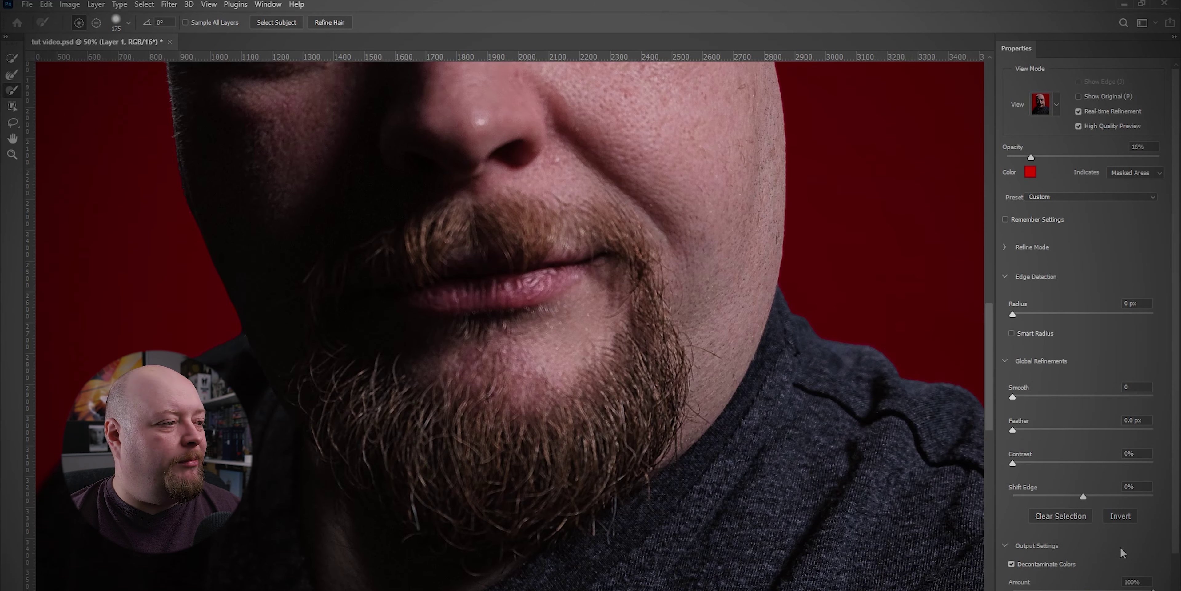
{"action": "scroll", "coordinate": [1117, 560], "scroll_direction": "down", "scroll_amount": 2}
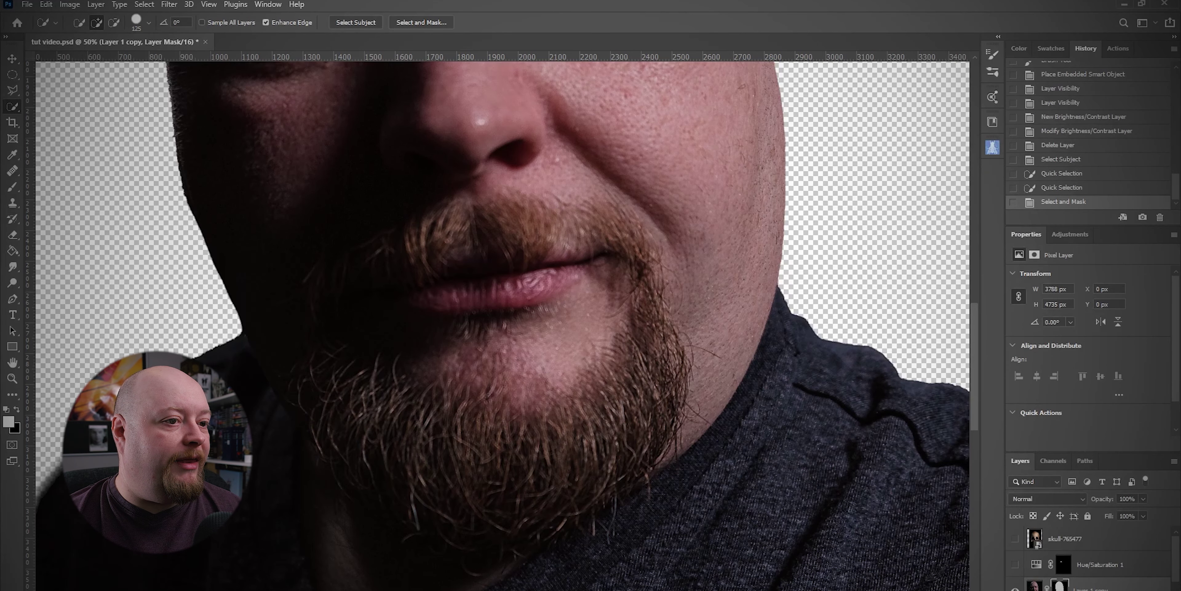
{"action": "key", "text": "ctrl+0"}
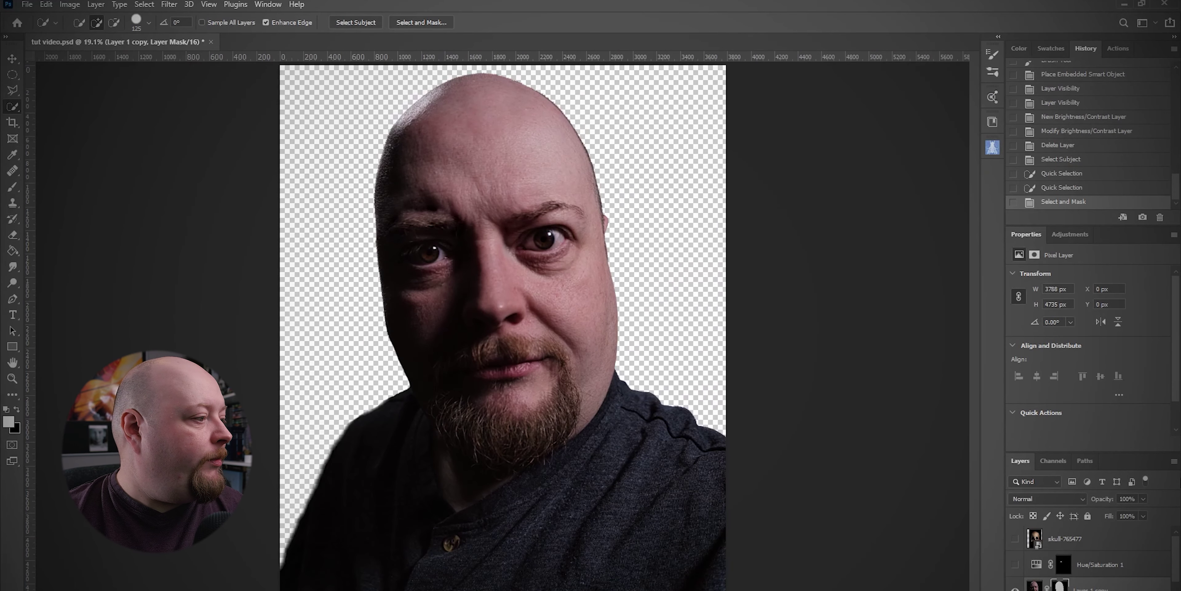
{"action": "key", "text": "ctrl+2"}
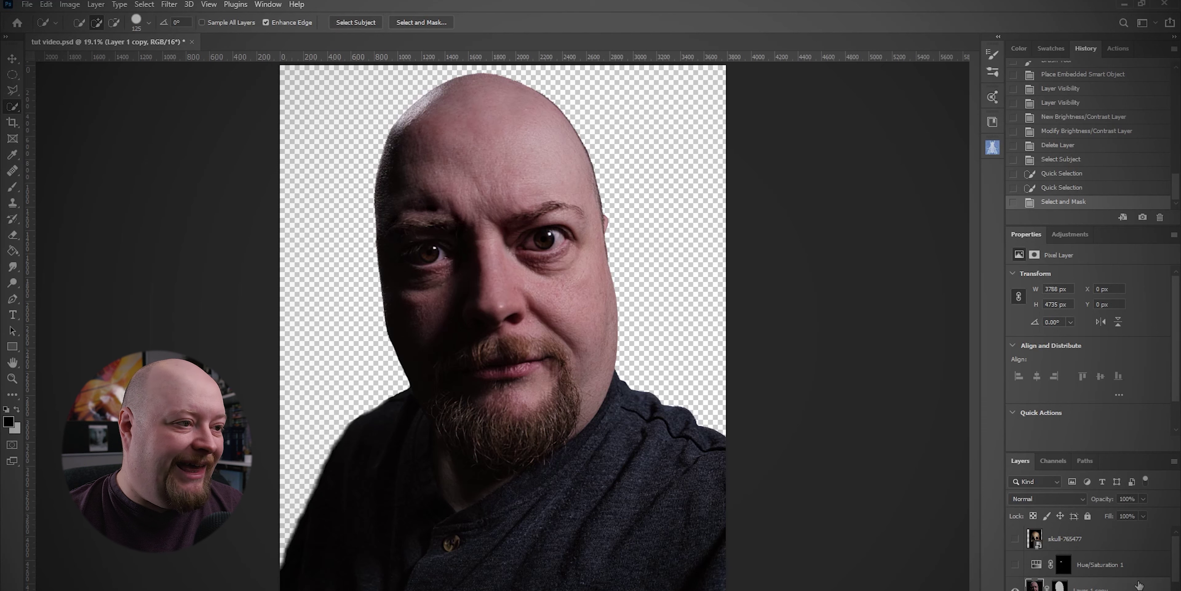
Step: Show the Hue/Saturation 1 layer and clip it to Layer 1 copy
{"action": "scroll", "coordinate": [1139, 585], "scroll_direction": "down", "scroll_amount": 1}
{"action": "left_click", "coordinate": [1016, 539]}
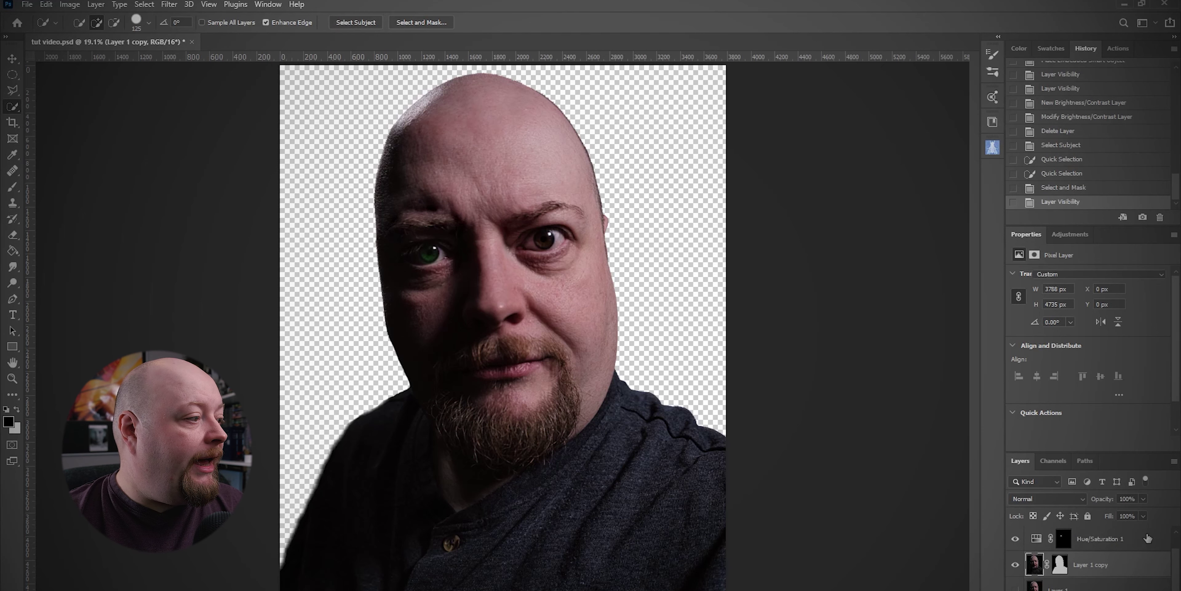
{"action": "left_click", "coordinate": [1063, 539]}
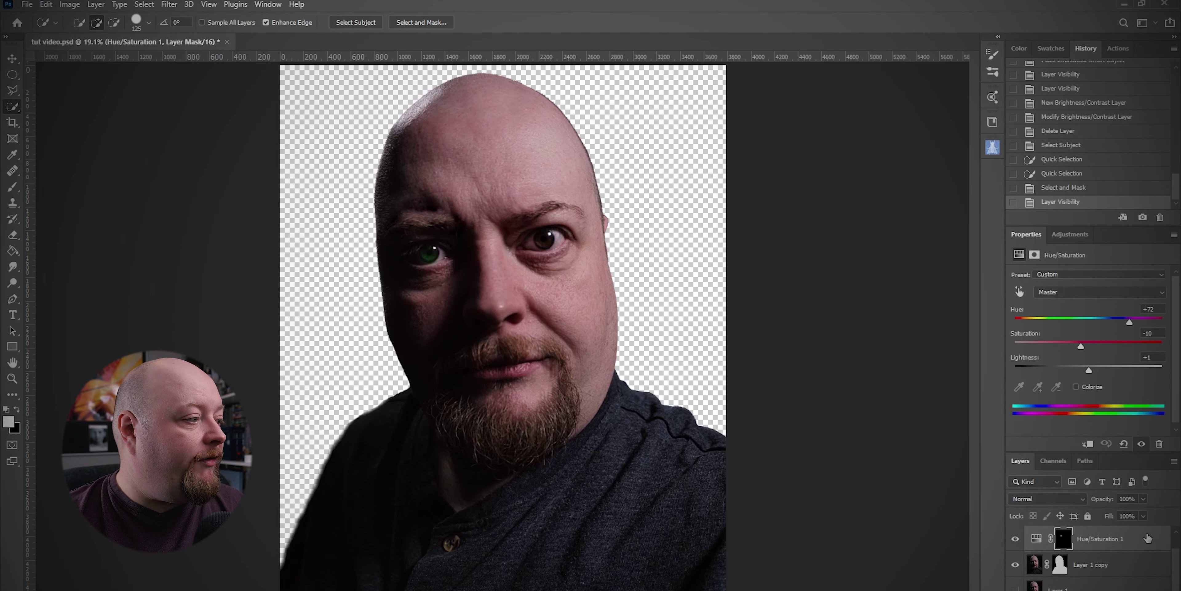
{"action": "left_click", "coordinate": [1088, 443]}
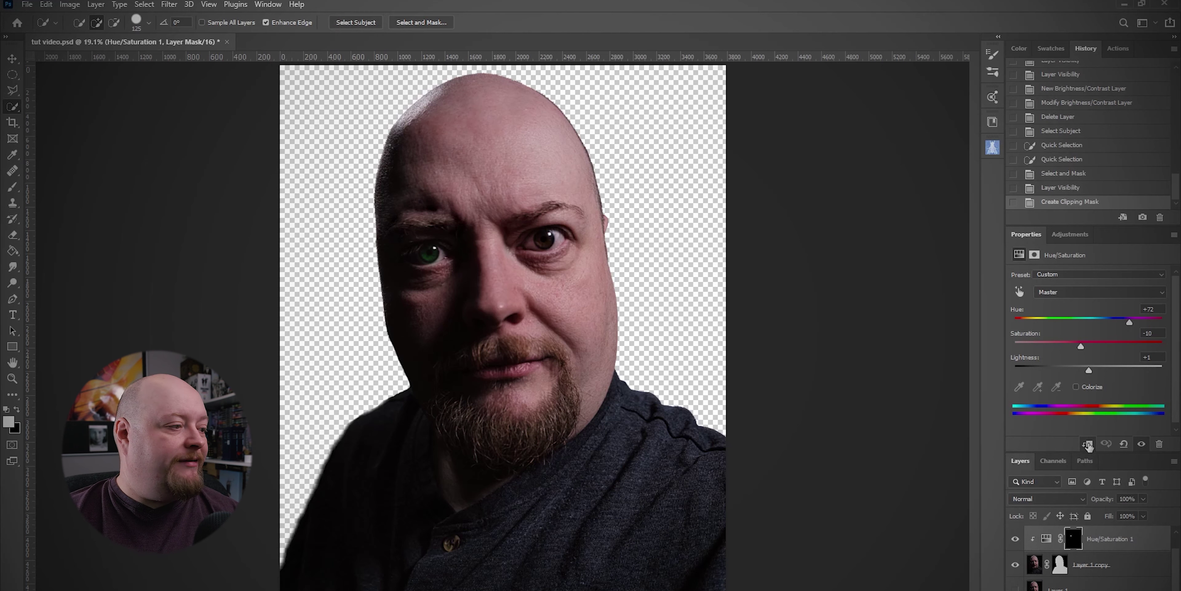
Step: Add a new layer beneath Layer 1 copy and fill it with black using the Paint Bucket
{"action": "key", "text": "ctrl+shift+alt+n"}
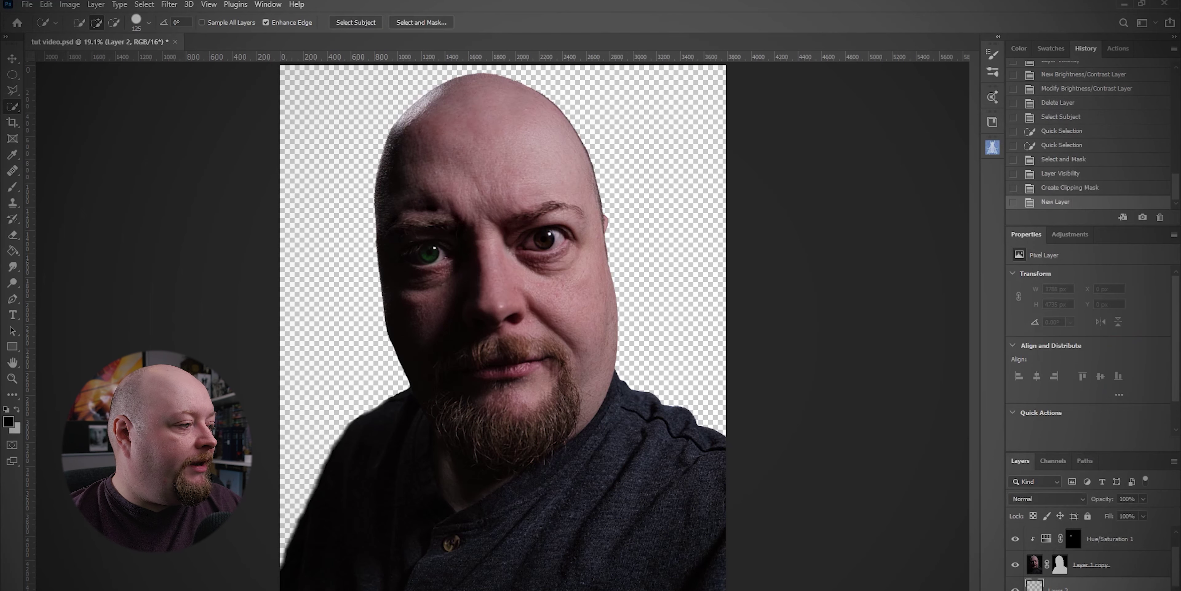
{"action": "left_click", "coordinate": [13, 250]}
{"action": "left_click", "coordinate": [376, 296]}
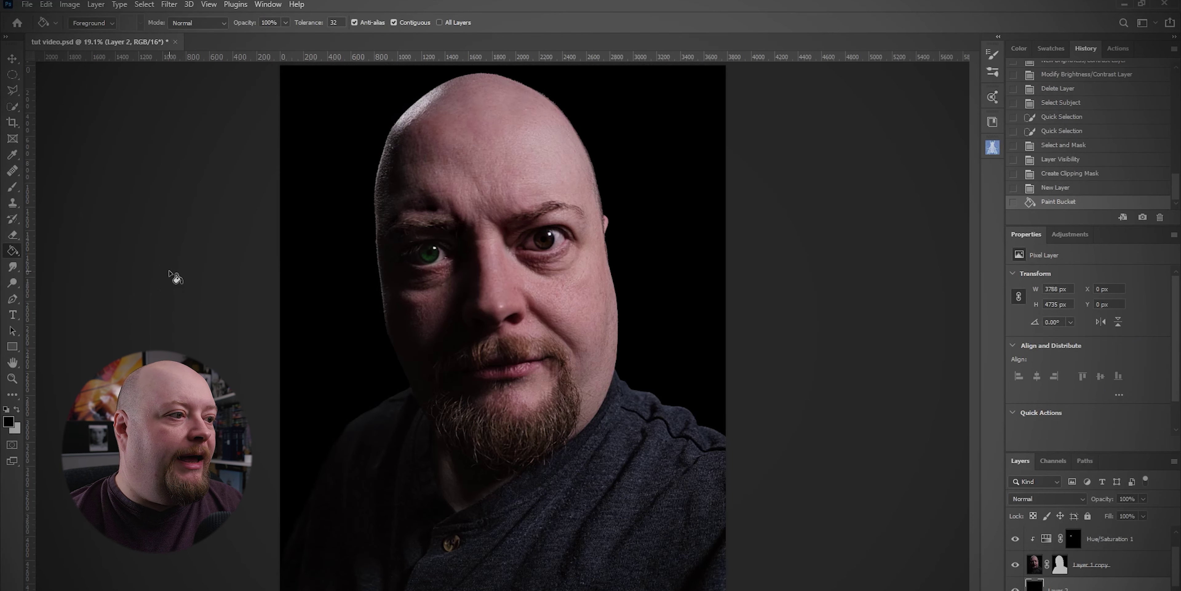
Step: Show the skull-765477 layer and reduce its opacity to 60%
{"action": "left_click", "coordinate": [14, 59]}
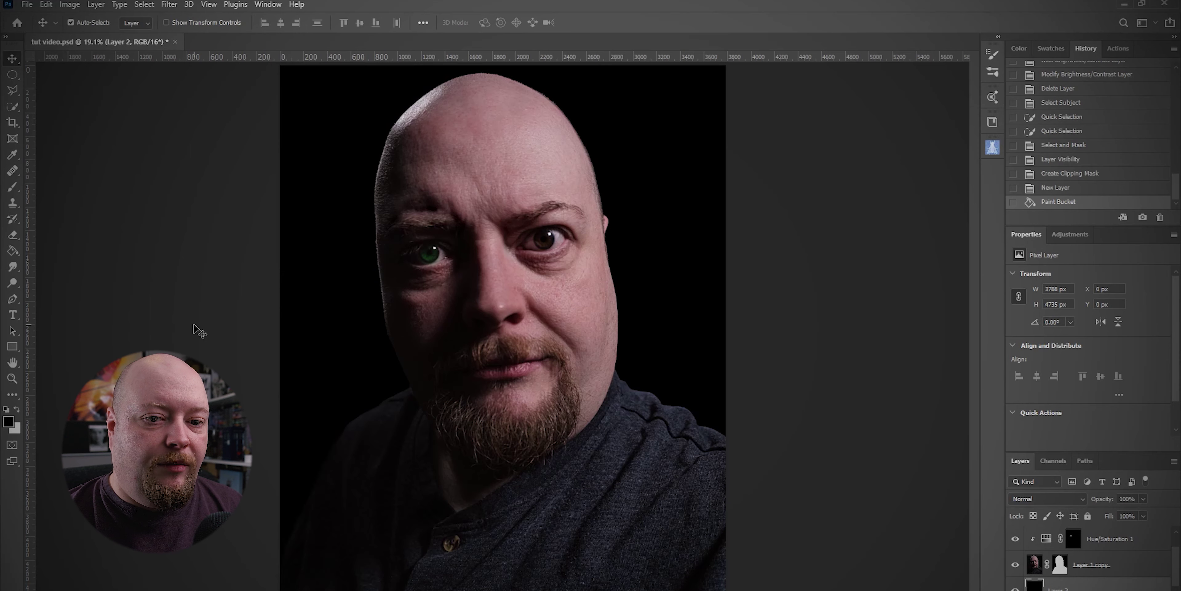
{"action": "scroll", "coordinate": [1113, 550], "scroll_direction": "up", "scroll_amount": 1}
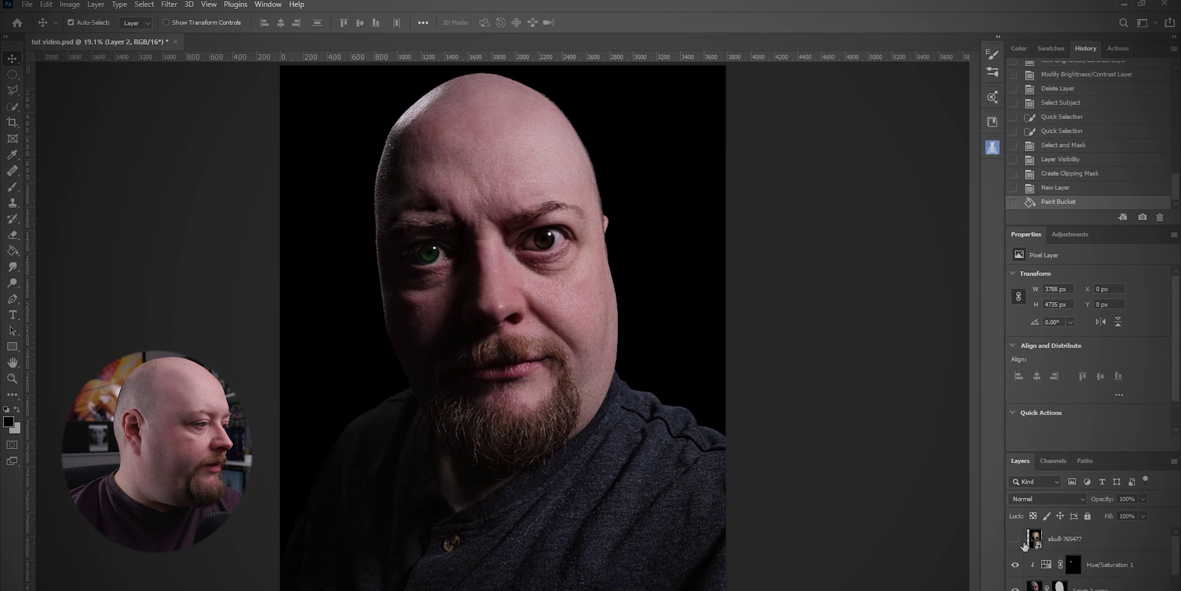
{"action": "left_click", "coordinate": [1014, 539]}
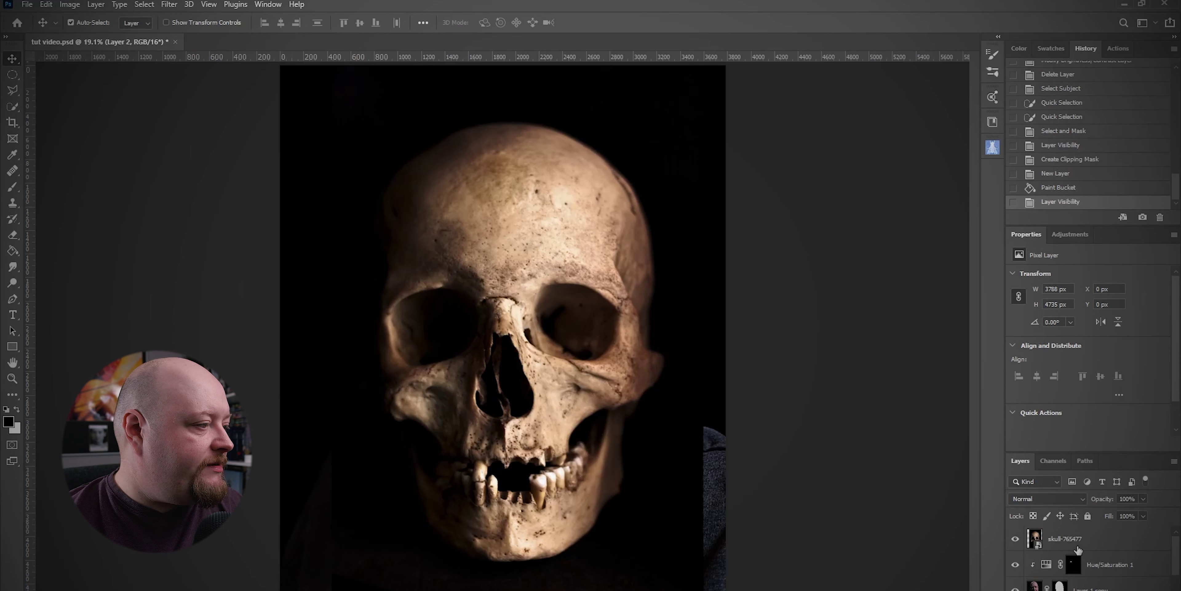
{"action": "left_click", "coordinate": [1118, 544]}
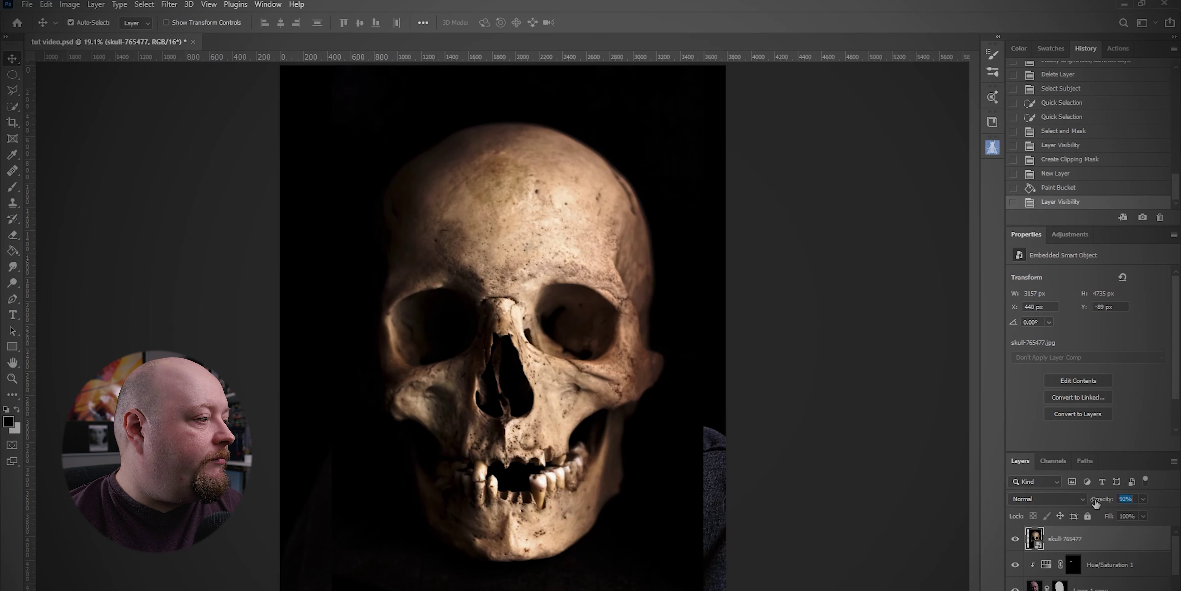
{"action": "left_click_drag", "start_coordinate": [1099, 503], "coordinate": [1079, 503]}
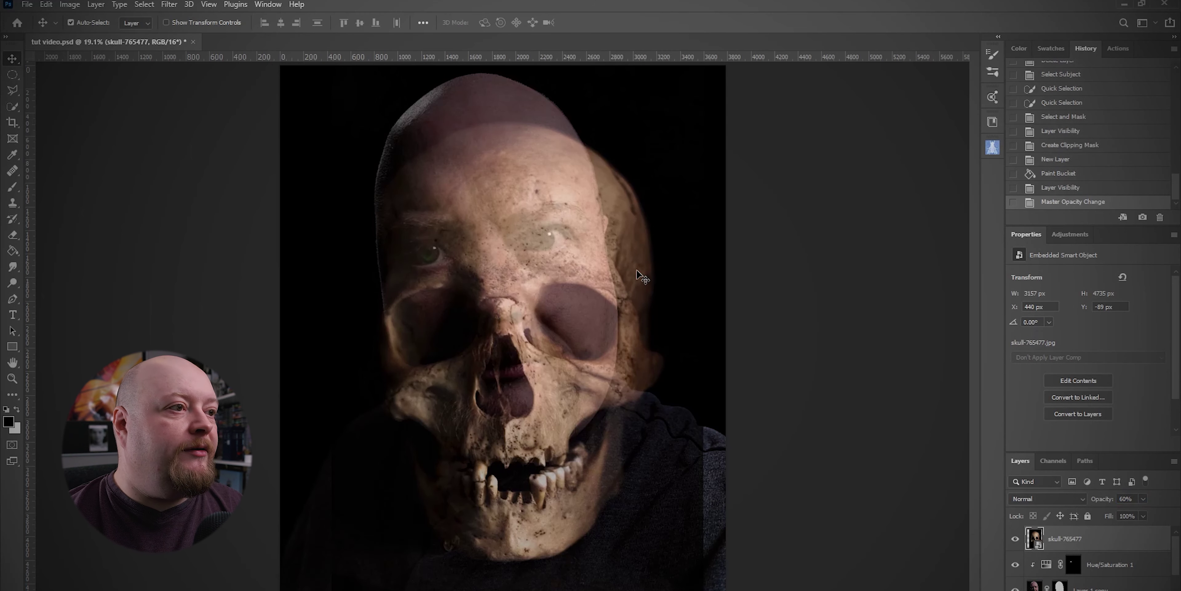
Step: Free-transform the skull to about 24.8% scale, rotate it about -5.7°, and position it over the man's face
{"action": "left_click", "coordinate": [43, 4]}
{"action": "mouse_move", "coordinate": [115, 285]}
{"action": "left_click", "coordinate": [248, 298]}
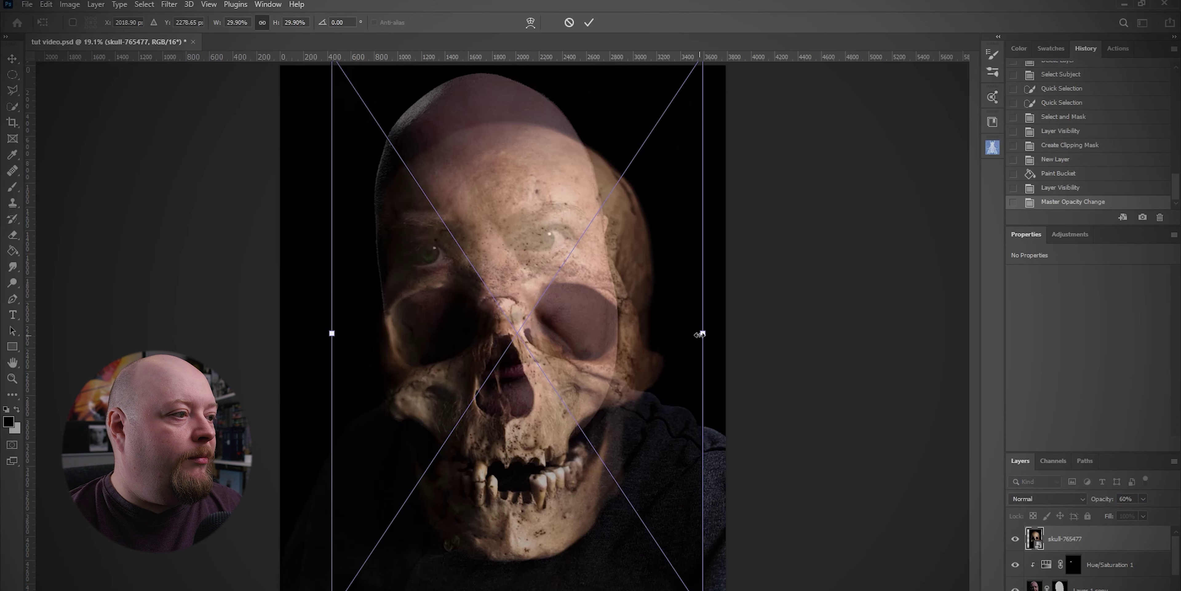
{"action": "left_click_drag", "start_coordinate": [702, 332], "coordinate": [622, 333]}
{"action": "left_click_drag", "start_coordinate": [542, 361], "coordinate": [561, 291]}
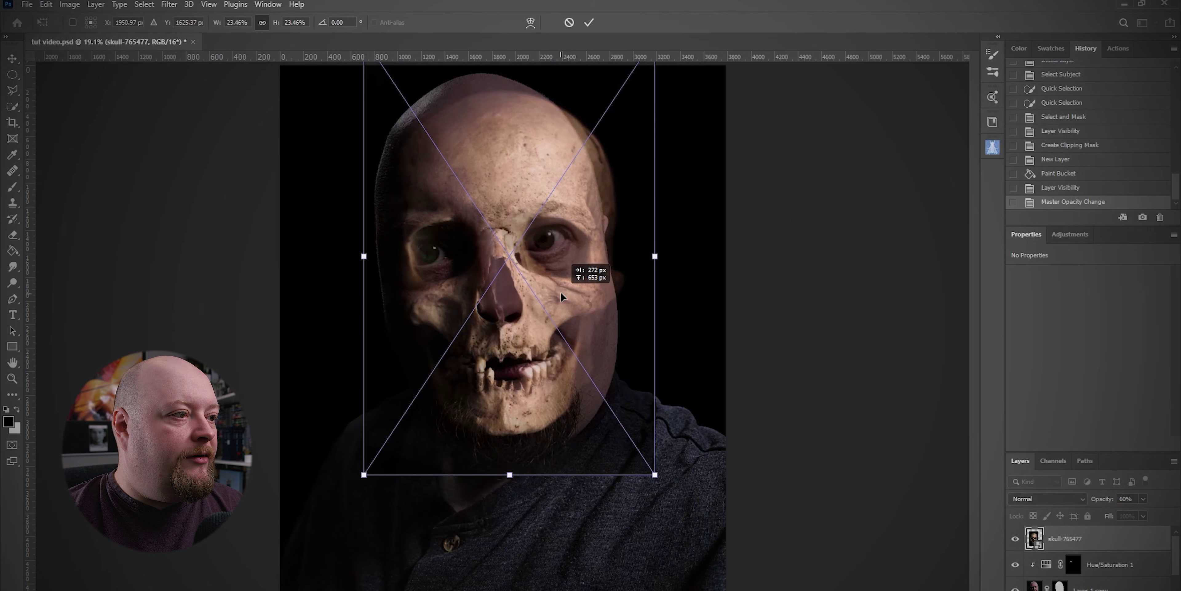
{"action": "left_click_drag", "start_coordinate": [657, 472], "coordinate": [709, 488]}
{"action": "left_click_drag", "start_coordinate": [542, 410], "coordinate": [542, 400]}
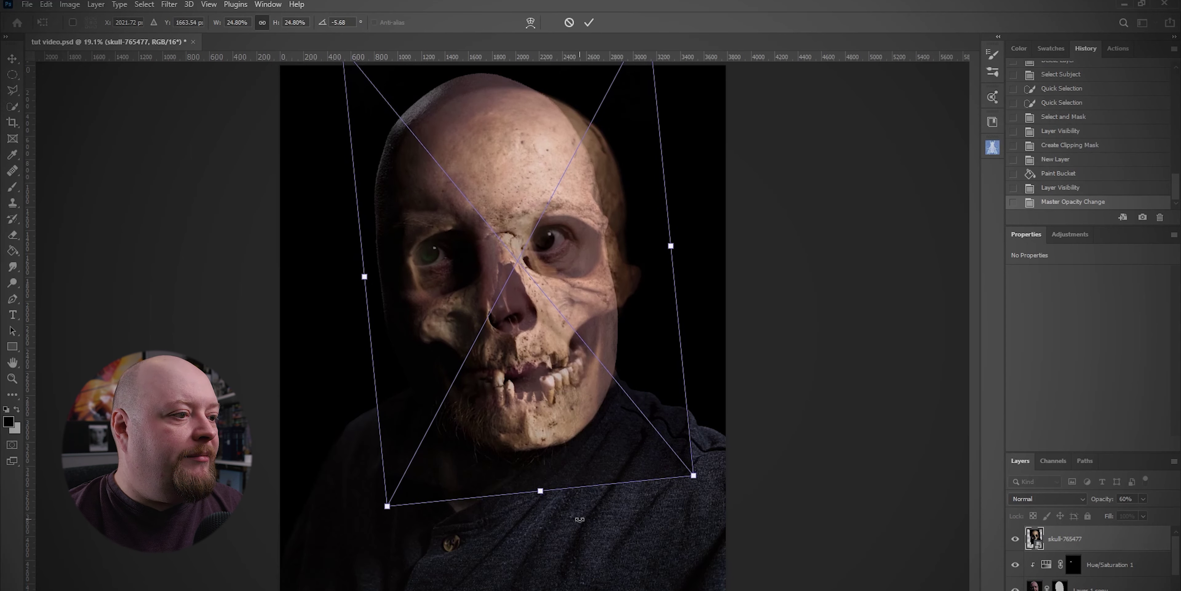
Step: Stretch the skull's height to about 25.9%, rotate it to about -7.1°, fine-tune its position on the facial features, and apply the transform
{"action": "left_click_drag", "start_coordinate": [541, 491], "coordinate": [543, 514]}
{"action": "left_click_drag", "start_coordinate": [500, 413], "coordinate": [490, 405]}
{"action": "left_click_drag", "start_coordinate": [691, 489], "coordinate": [697, 484]}
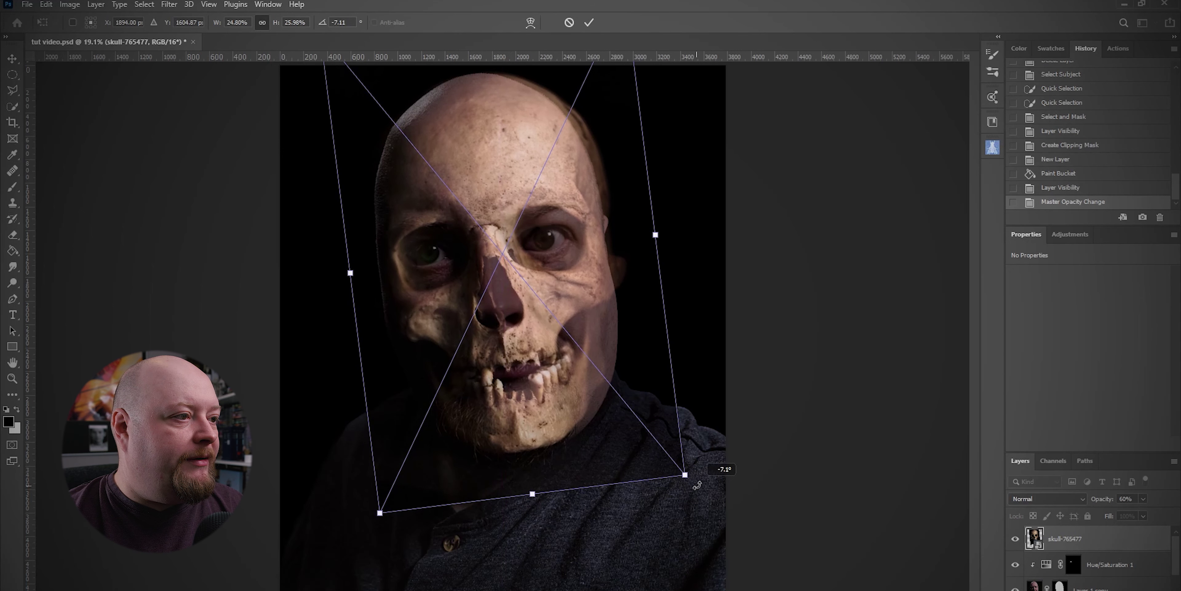
{"action": "left_click_drag", "start_coordinate": [659, 236], "coordinate": [659, 238]}
{"action": "left_click_drag", "start_coordinate": [529, 283], "coordinate": [529, 282]}
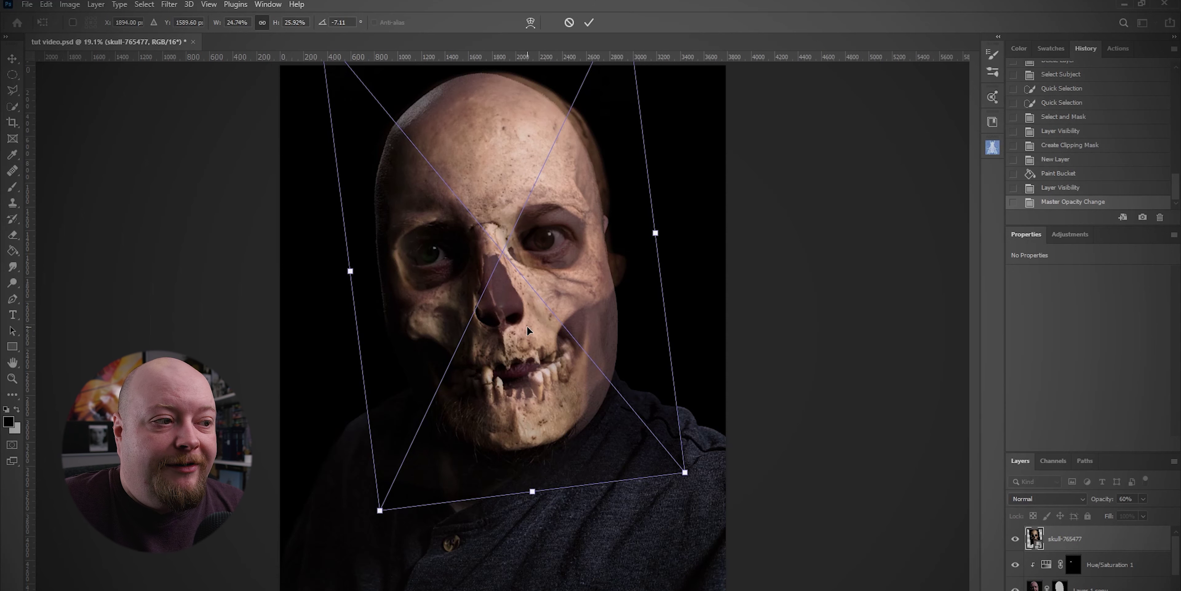
{"action": "left_click_drag", "start_coordinate": [527, 326], "coordinate": [540, 321]}
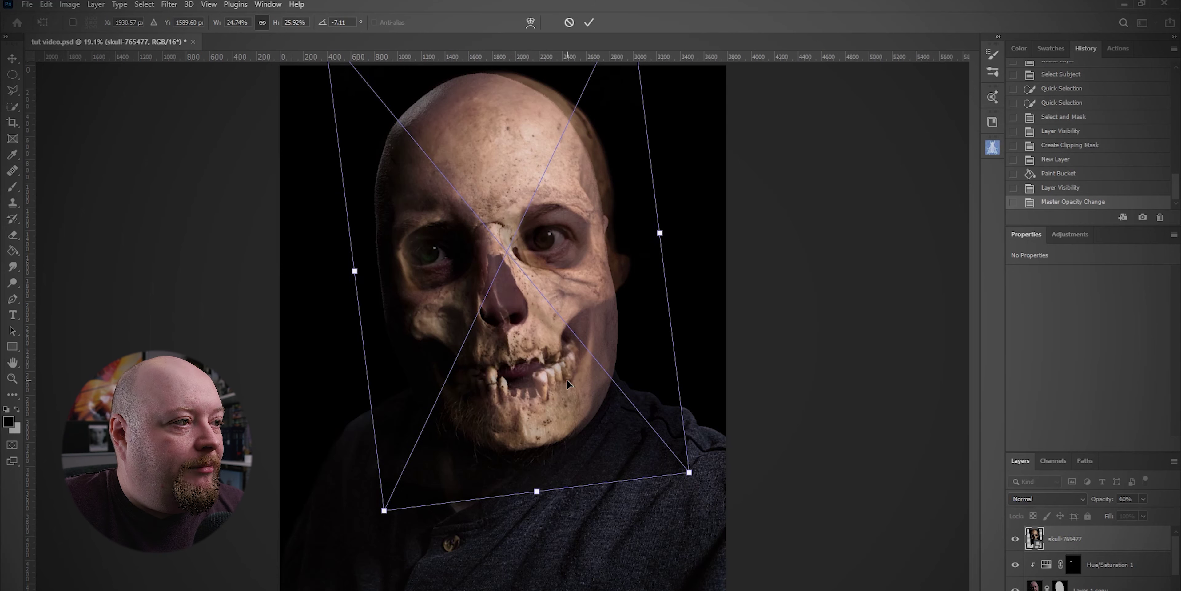
{"action": "key", "text": "Return"}
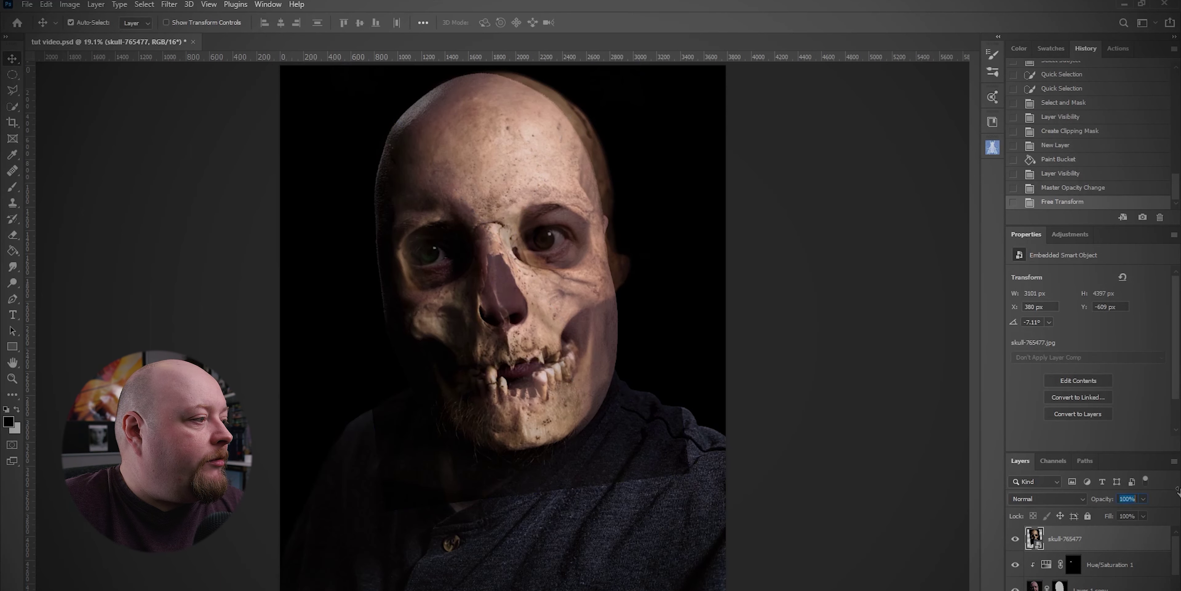
Step: Set the skull-765477 layer to 100% opacity and the Multiply blend mode
{"action": "key", "text": "0"}
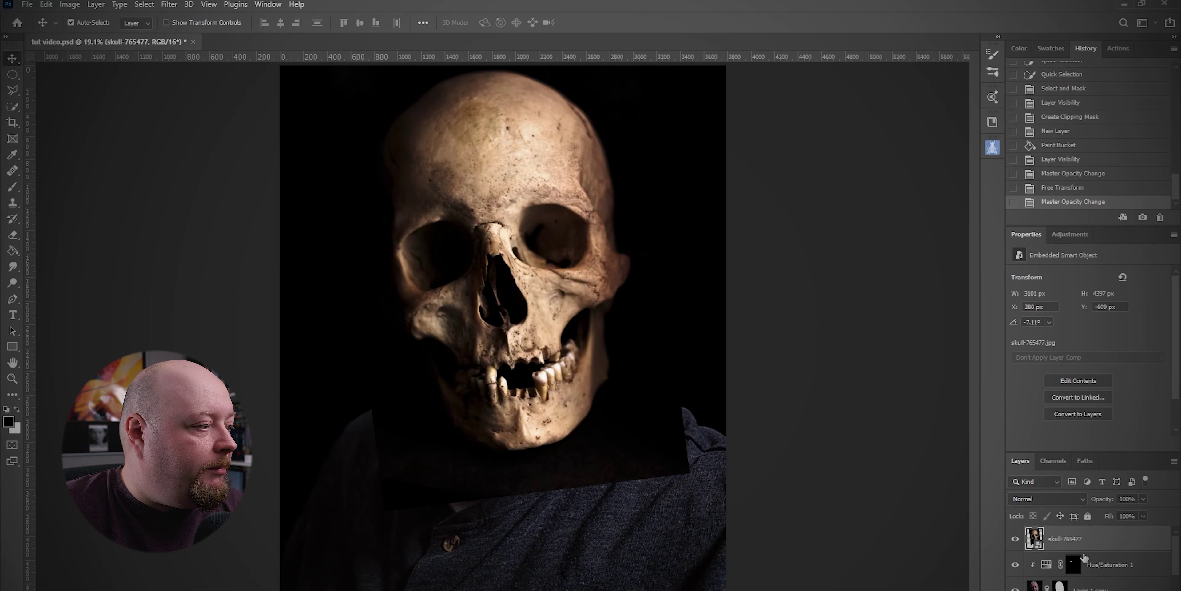
{"action": "left_click", "coordinate": [1051, 500]}
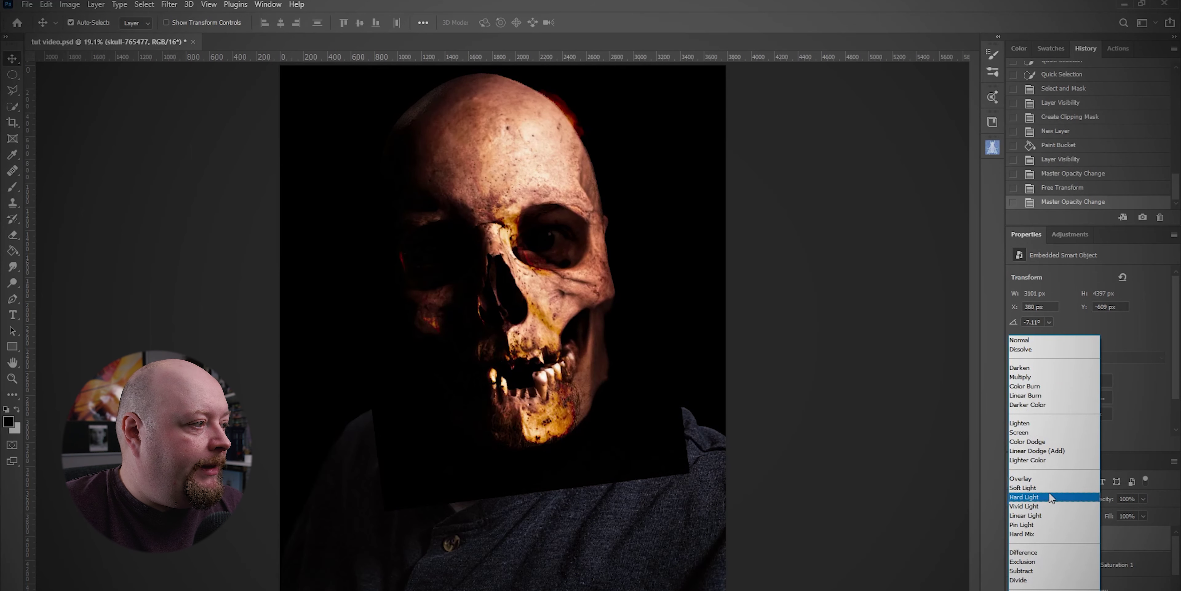
{"action": "left_click", "coordinate": [1023, 376]}
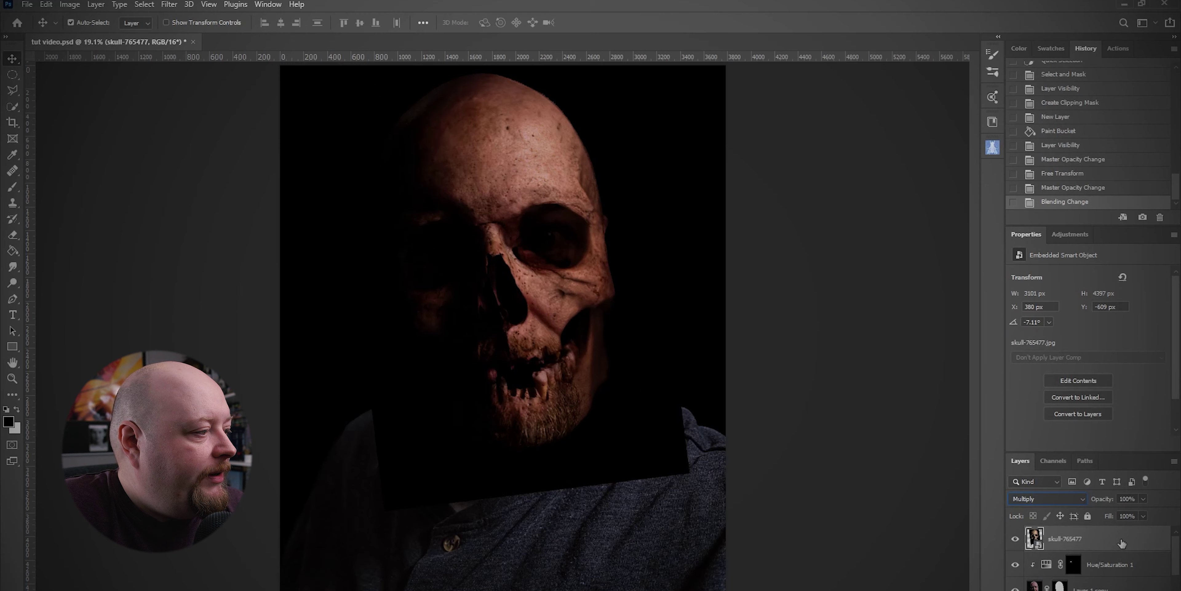
Step: Try the skull layer clipped beneath Hue/Saturation 1, and return it unclipped above that layer
{"action": "left_click_drag", "start_coordinate": [1112, 542], "coordinate": [1109, 579]}
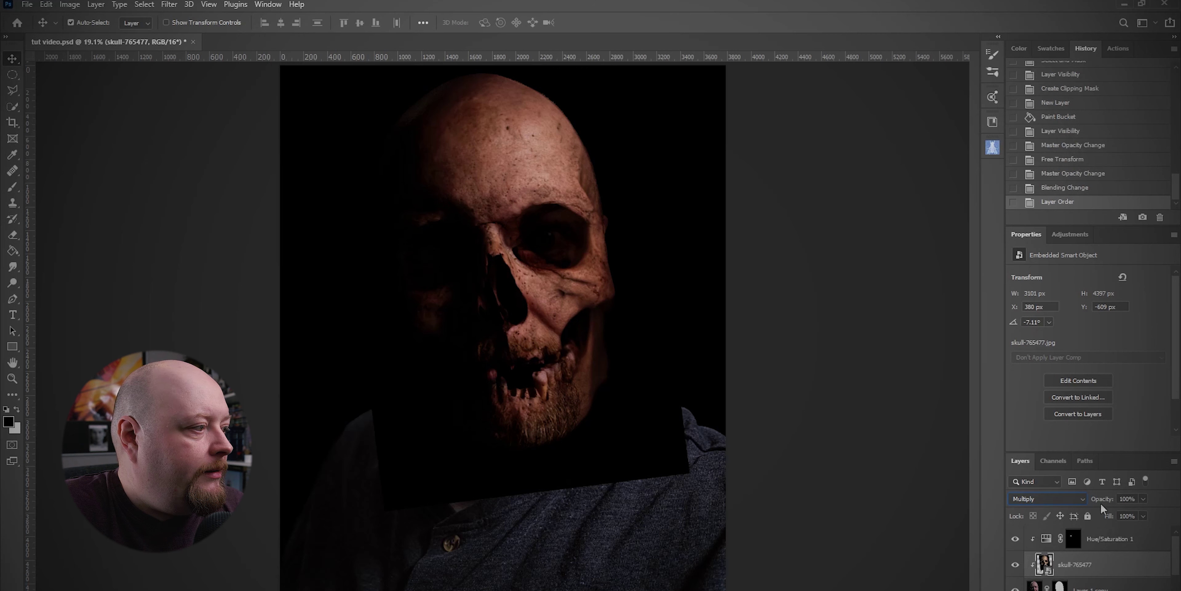
{"action": "left_click_drag", "start_coordinate": [1100, 500], "coordinate": [1134, 499]}
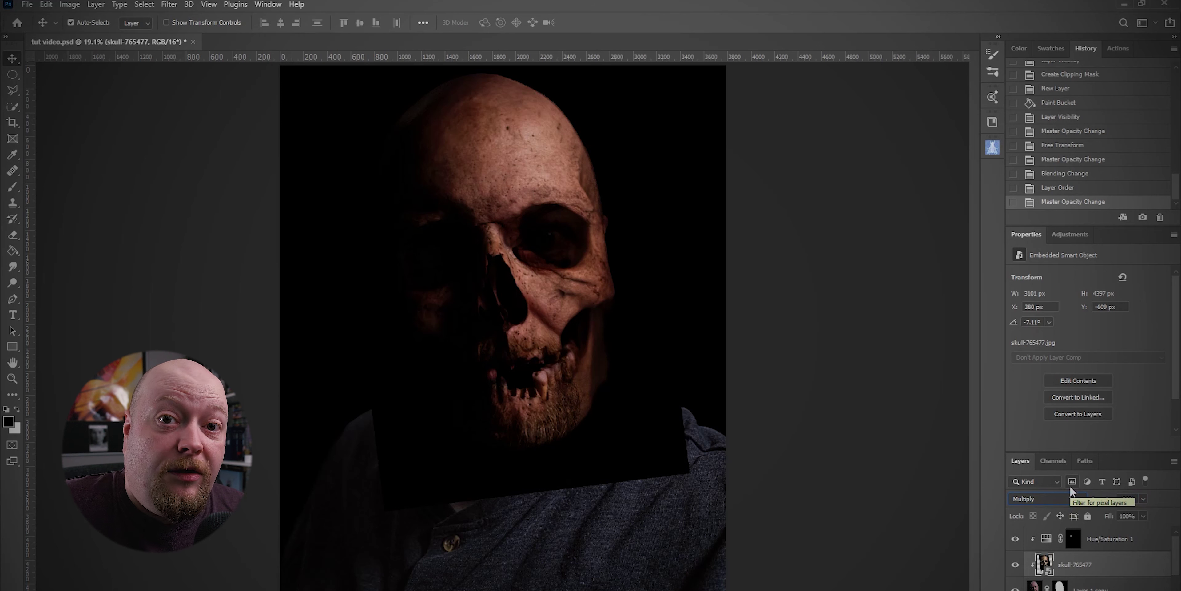
{"action": "left_click_drag", "start_coordinate": [1110, 568], "coordinate": [1114, 534]}
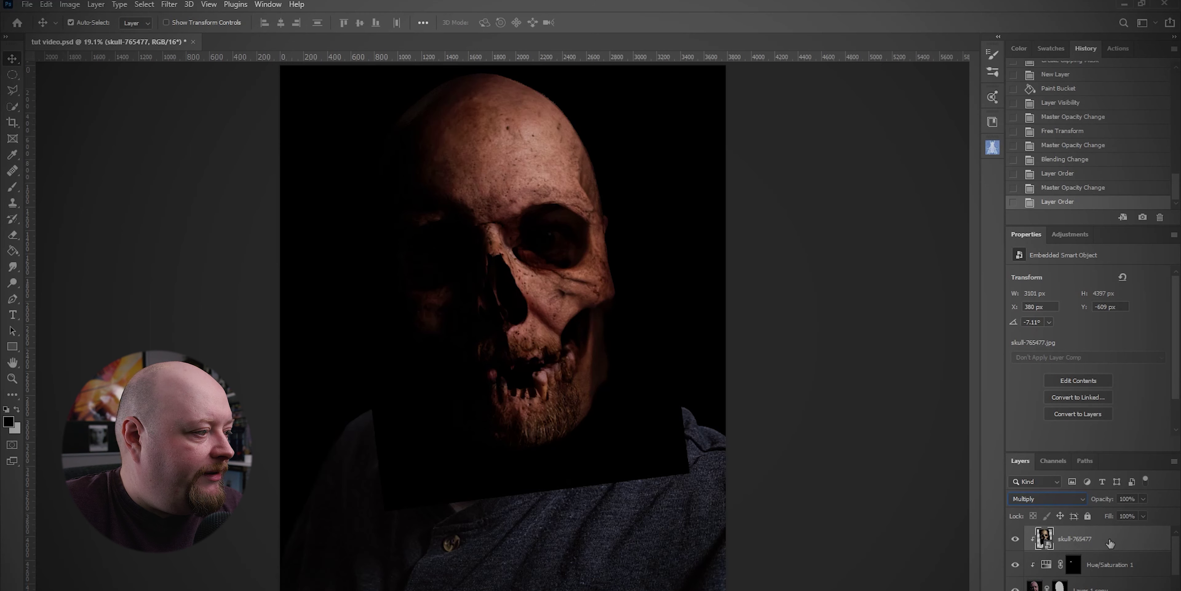
{"action": "left_click_drag", "start_coordinate": [1102, 579], "coordinate": [1102, 528]}
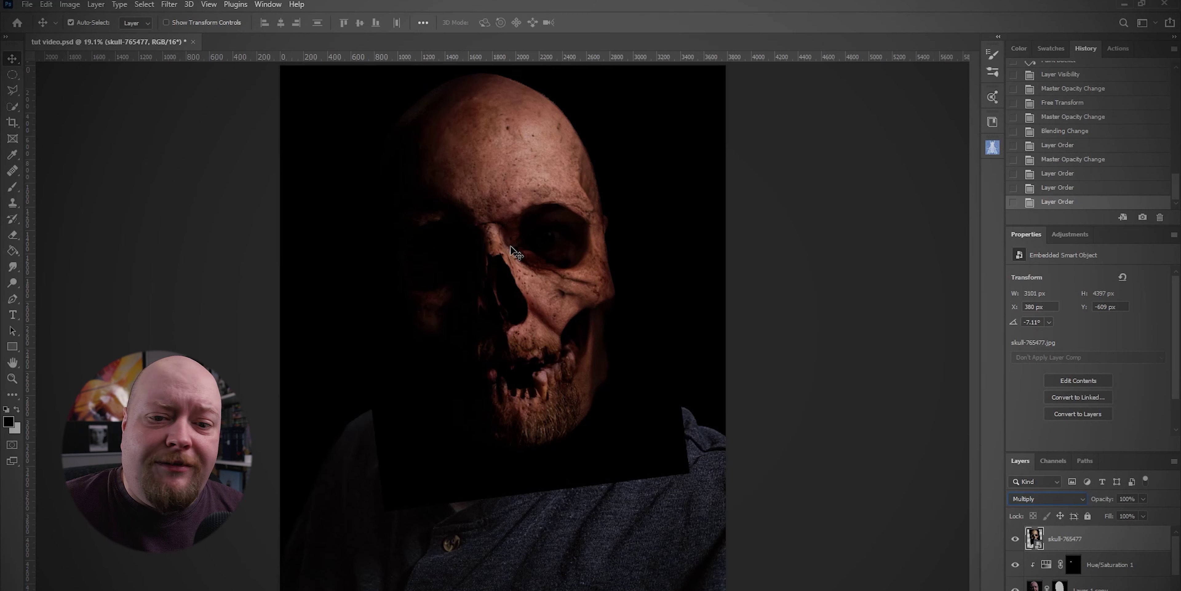
Step: Add a Hue/Saturation adjustment layer above the skull with Hue +6 and Saturation -39
{"action": "left_click", "coordinate": [1059, 236]}
{"action": "left_click", "coordinate": [1032, 278]}
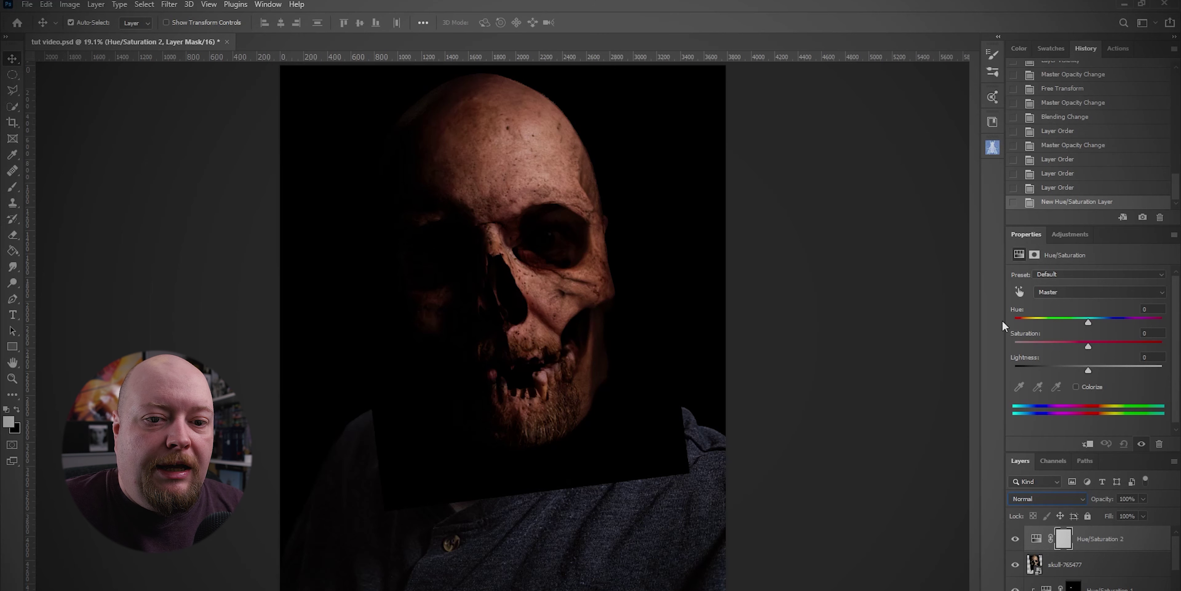
{"action": "mouse_move", "coordinate": [1087, 324]}
{"action": "left_mouse_down"}
{"action": "mouse_move", "coordinate": [1105, 323]}
{"action": "mouse_move", "coordinate": [1095, 324]}
{"action": "left_mouse_up"}
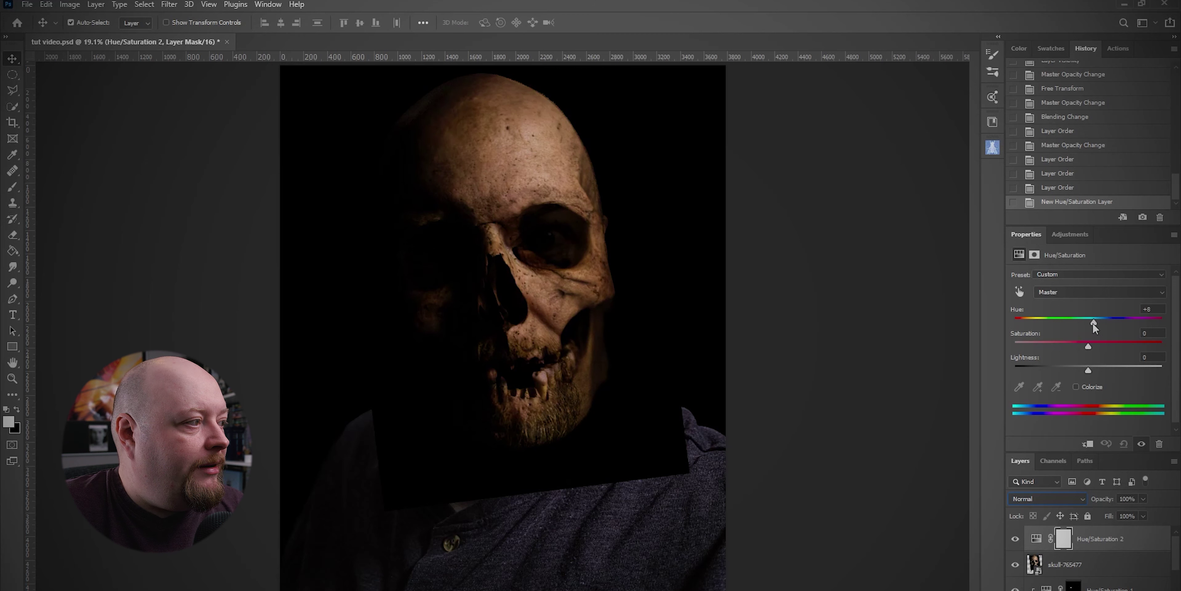
{"action": "left_click", "coordinate": [1093, 323]}
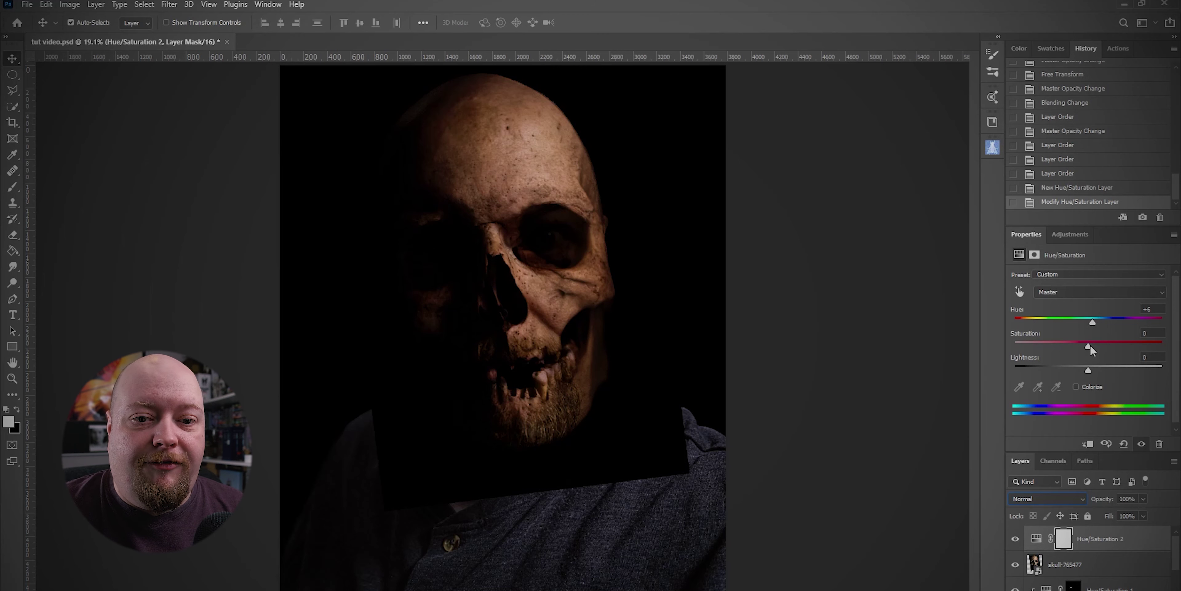
{"action": "left_click_drag", "start_coordinate": [1089, 345], "coordinate": [1058, 350]}
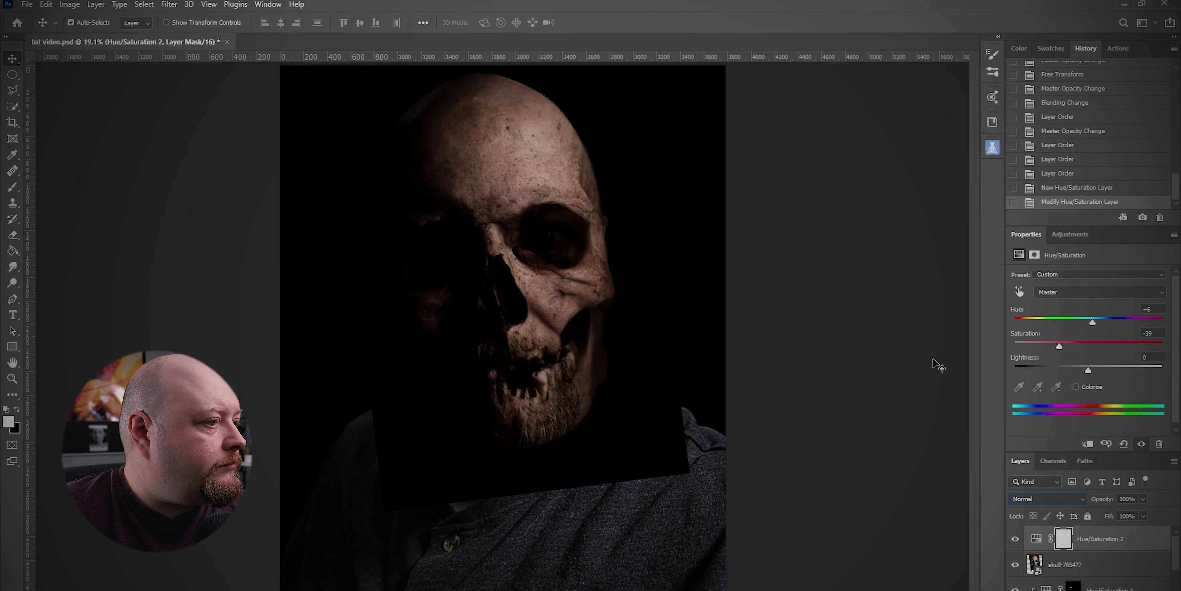
Step: Add a reveal-all layer mask to the skull-765477 layer
{"action": "left_click", "coordinate": [1116, 567]}
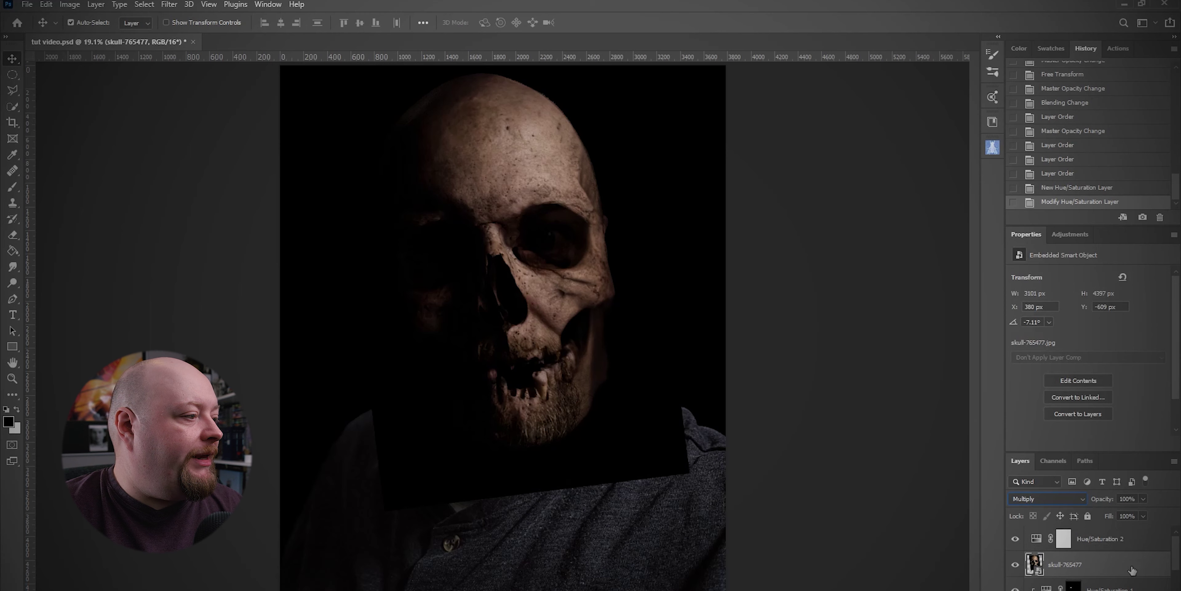
{"action": "left_click", "coordinate": [96, 4]}
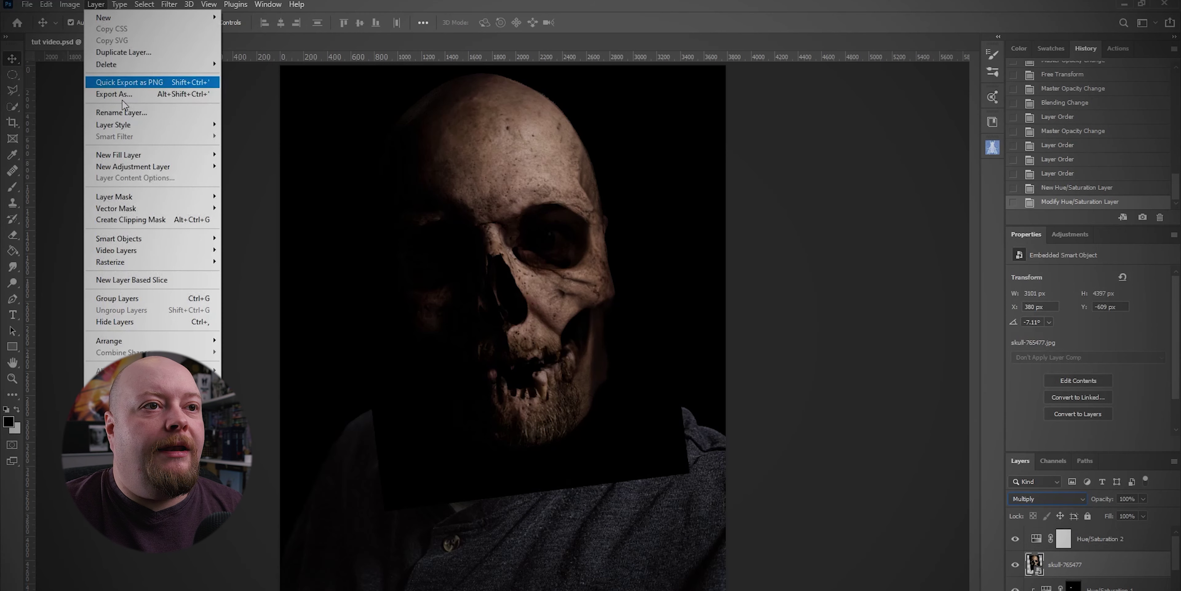
{"action": "mouse_move", "coordinate": [147, 198]}
{"action": "left_click", "coordinate": [259, 197]}
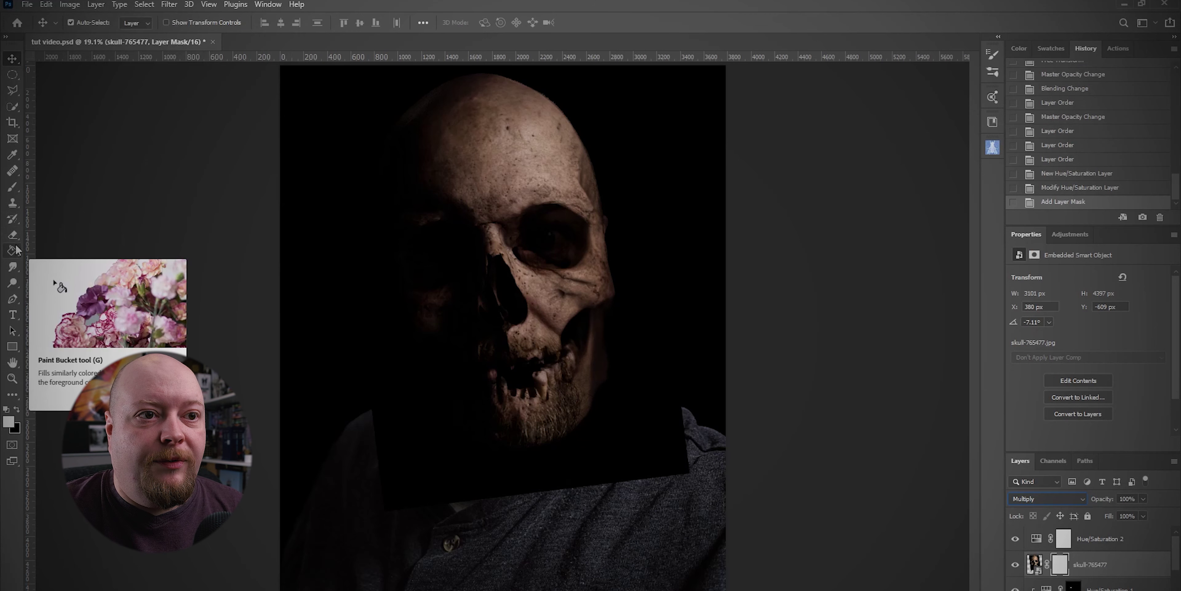
Step: Paint black on the skull's layer mask with an enlarged soft brush to hide its rectangular edges over the clothing, face and background
{"action": "key", "text": "b"}
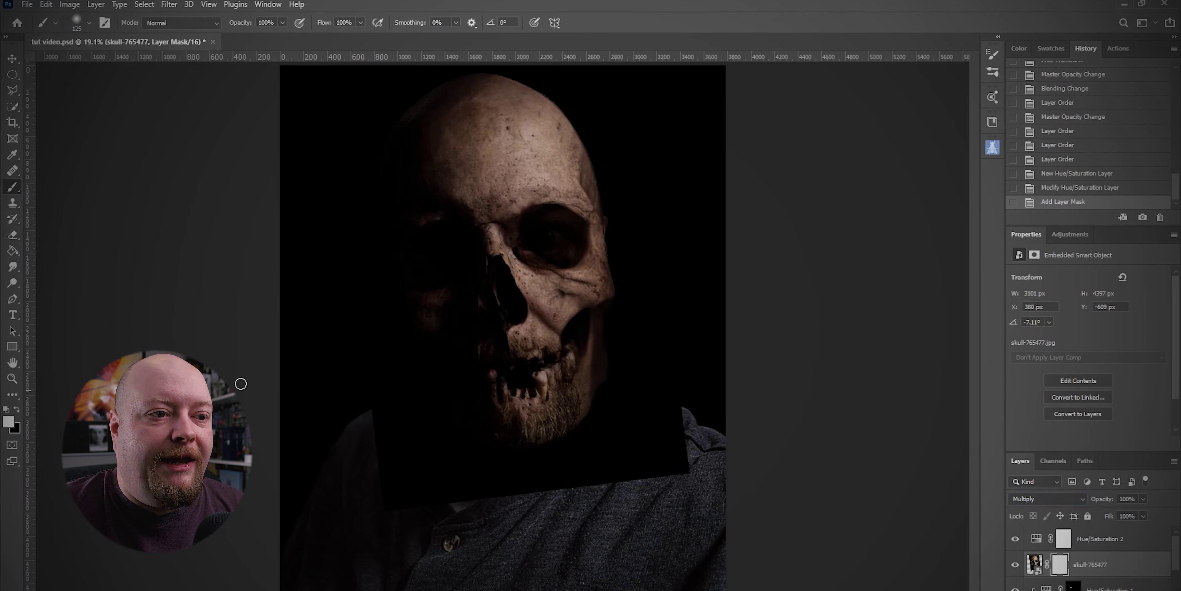
{"action": "mouse_move", "coordinate": [439, 488]}
{"action": "left_mouse_down"}
{"action": "mouse_move", "coordinate": [398, 454]}
{"action": "mouse_move", "coordinate": [333, 474]}
{"action": "mouse_move", "coordinate": [425, 488]}
{"action": "mouse_move", "coordinate": [356, 439]}
{"action": "mouse_move", "coordinate": [424, 474]}
{"action": "mouse_move", "coordinate": [388, 503]}
{"action": "mouse_move", "coordinate": [506, 492]}
{"action": "left_mouse_up"}
{"action": "key", "text": "x"}
{"action": "key", "text": "bracketright"}
{"action": "key", "text": "bracketright"}
{"action": "key", "text": "bracketright"}
{"action": "key", "text": "bracketright"}
{"action": "key", "text": "bracketright"}
{"action": "key", "text": "bracketright"}
{"action": "key", "text": "bracketright"}
{"action": "key", "text": "bracketright"}
{"action": "key", "text": "bracketright"}
{"action": "key", "text": "bracketright"}
{"action": "key", "text": "bracketright"}
{"action": "key", "text": "bracketright"}
{"action": "mouse_move", "coordinate": [660, 431]}
{"action": "left_mouse_down"}
{"action": "mouse_move", "coordinate": [464, 451]}
{"action": "mouse_move", "coordinate": [348, 401]}
{"action": "mouse_move", "coordinate": [475, 264]}
{"action": "mouse_move", "coordinate": [395, 258]}
{"action": "mouse_move", "coordinate": [320, 179]}
{"action": "mouse_move", "coordinate": [316, 84]}
{"action": "mouse_move", "coordinate": [409, 24]}
{"action": "left_mouse_up"}
{"action": "mouse_move", "coordinate": [640, 211]}
{"action": "left_mouse_down"}
{"action": "mouse_move", "coordinate": [643, 179]}
{"action": "mouse_move", "coordinate": [648, 200]}
{"action": "left_mouse_up"}
Step: Paint white on the skull mask with a 500 px brush to bring back the skull's nose and the area beside it
{"action": "key", "text": "x"}
{"action": "key", "text": "bracketleft"}
{"action": "key", "text": "bracketleft"}
{"action": "key", "text": "bracketleft"}
{"action": "key", "text": "bracketleft"}
{"action": "key", "text": "bracketleft"}
{"action": "mouse_move", "coordinate": [544, 243]}
{"action": "left_mouse_down"}
{"action": "mouse_move", "coordinate": [518, 202]}
{"action": "mouse_move", "coordinate": [479, 189]}
{"action": "mouse_move", "coordinate": [508, 281]}
{"action": "mouse_move", "coordinate": [495, 312]}
{"action": "mouse_move", "coordinate": [499, 239]}
{"action": "mouse_move", "coordinate": [523, 321]}
{"action": "left_mouse_up"}
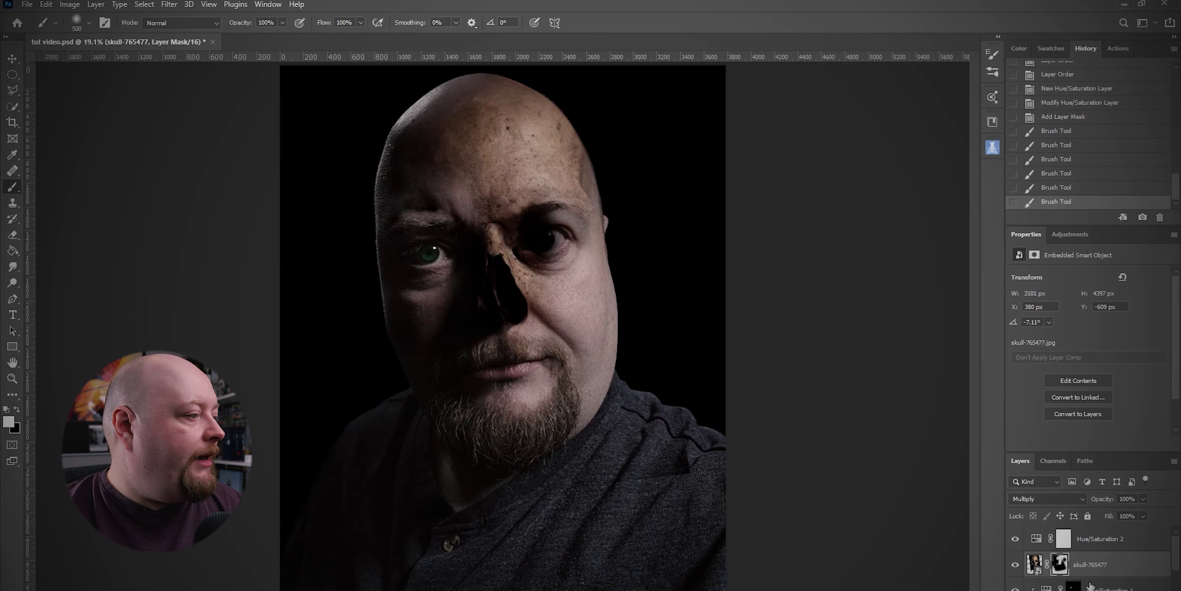
Step: Target the skull layer's image instead of its mask and nudge it horizontally to X 319 px
{"action": "left_click", "coordinate": [1033, 564]}
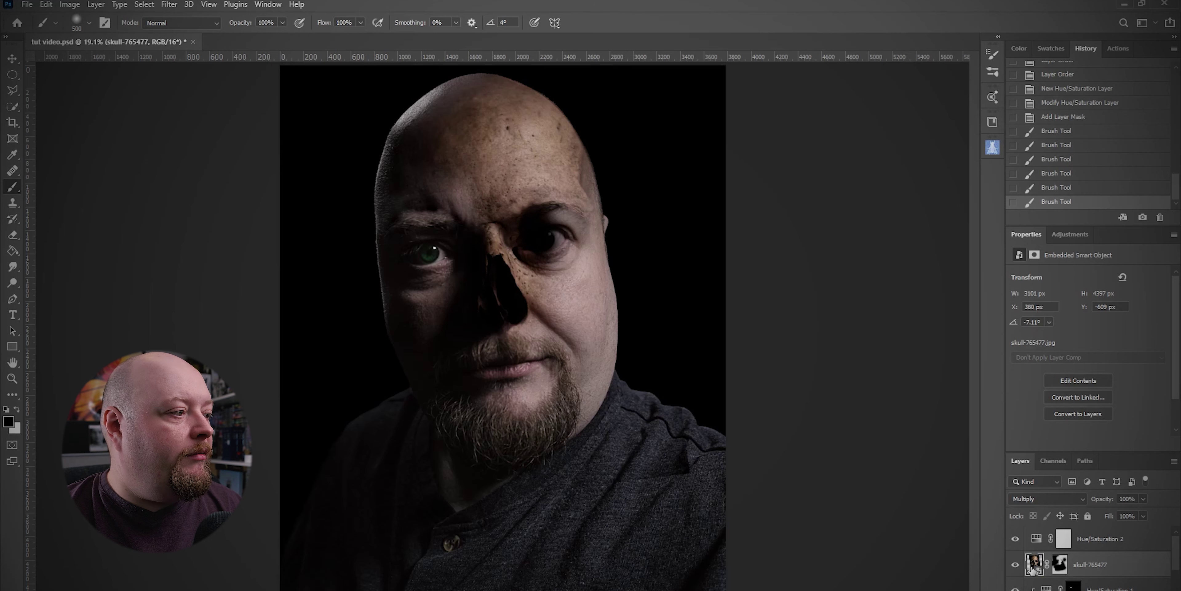
{"action": "left_click", "coordinate": [12, 59]}
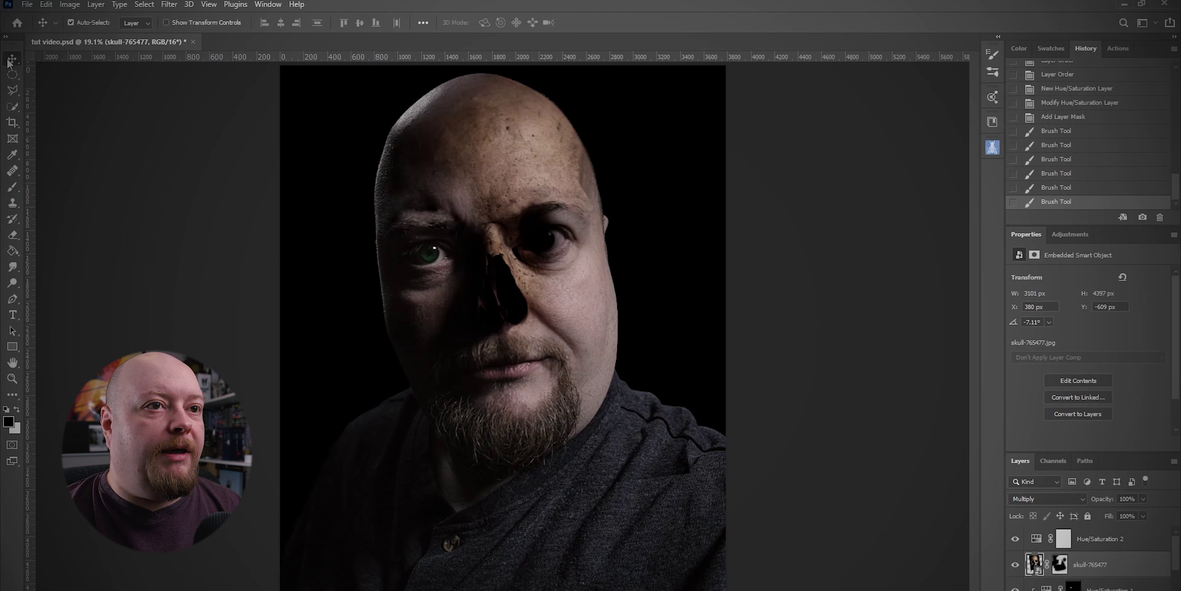
{"action": "key", "text": "Left"}
{"action": "key", "text": "Left"}
{"action": "key", "text": "Left"}
{"action": "key", "text": "Left"}
{"action": "key", "text": "Left"}
{"action": "key", "text": "Left"}
{"action": "key", "text": "Left"}
{"action": "key", "text": "Left"}
{"action": "key", "text": "Left"}
{"action": "key", "text": "Left"}
{"action": "key", "text": "Left"}
{"action": "key", "text": "Left"}
{"action": "key", "text": "Left"}
{"action": "key", "text": "Left"}
{"action": "key", "text": "Left"}
{"action": "key", "text": "Left"}
{"action": "key", "text": "Left"}
{"action": "key", "text": "Left"}
{"action": "key", "text": "Left"}
{"action": "key", "text": "Left"}
{"action": "key", "text": "Left"}
{"action": "key", "text": "Left"}
{"action": "key", "text": "Left"}
{"action": "key", "text": "Left"}
{"action": "key", "text": "Left"}
{"action": "key", "text": "Left"}
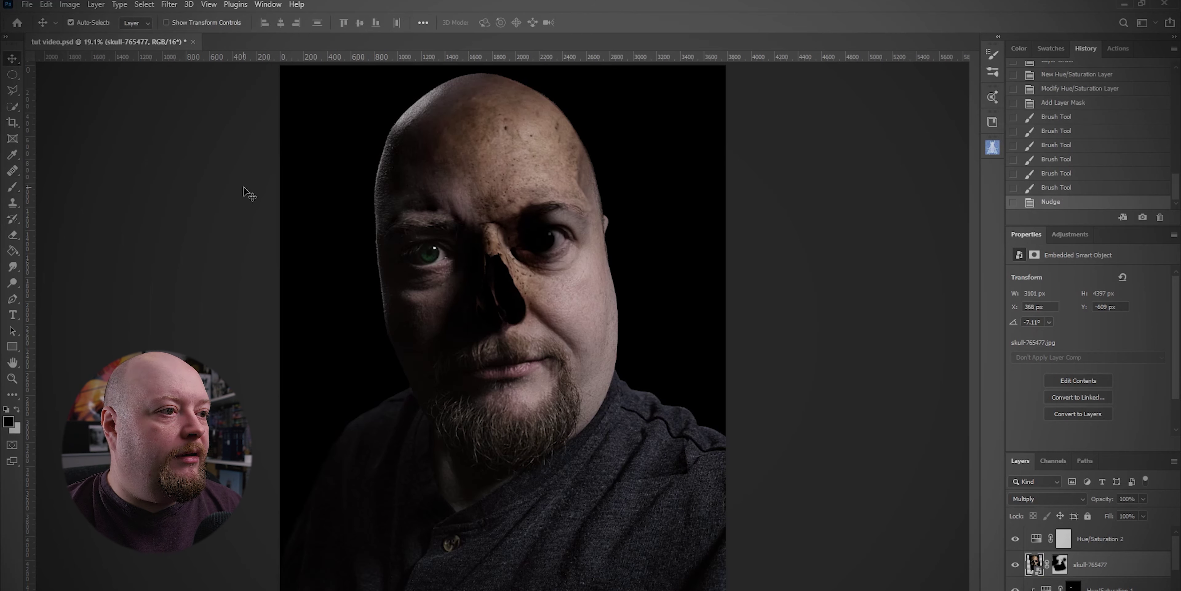
{"action": "key", "text": "Left"}
{"action": "key", "text": "Left"}
{"action": "key", "text": "Left"}
{"action": "key", "text": "Left"}
{"action": "key", "text": "Left"}
{"action": "key", "text": "Left"}
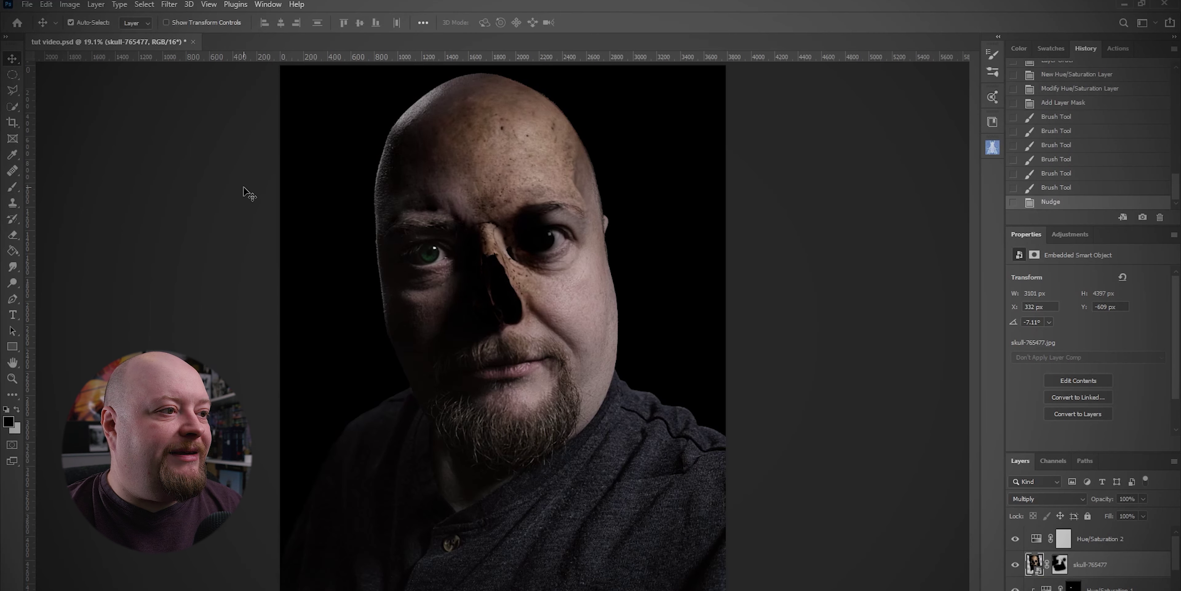
{"action": "key", "text": "Right"}
{"action": "key", "text": "Right"}
{"action": "key", "text": "Right"}
{"action": "key", "text": "Right"}
{"action": "key", "text": "Right"}
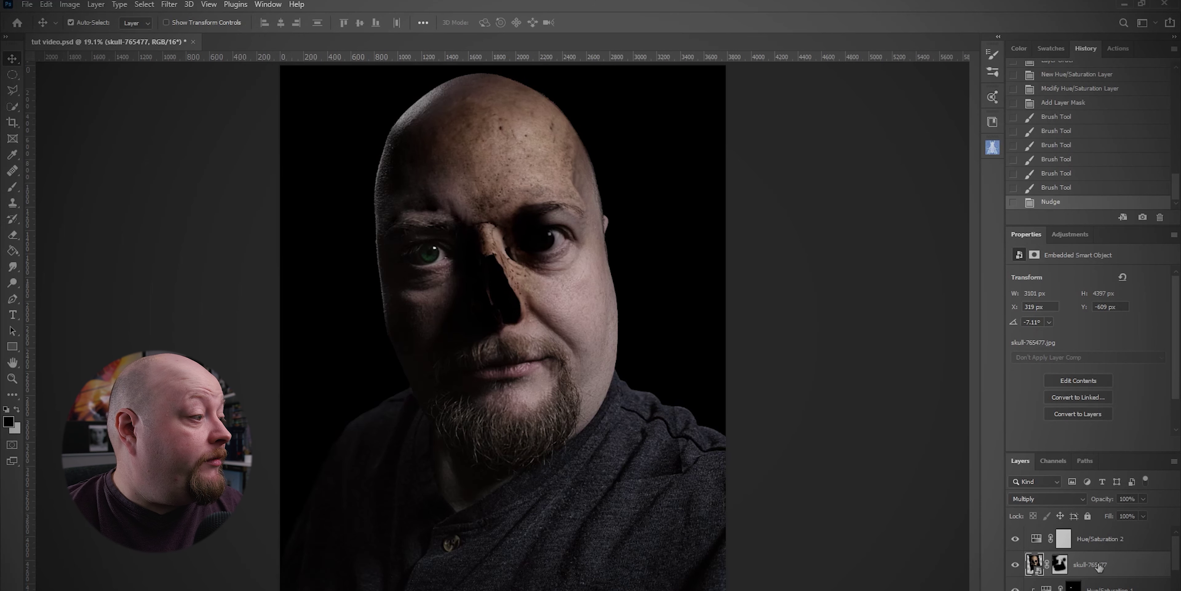
Step: Paint white on the skull mask to reveal the eye socket, cheekbone, teeth and jaw on the brighter half of the face
{"action": "left_click", "coordinate": [1060, 564]}
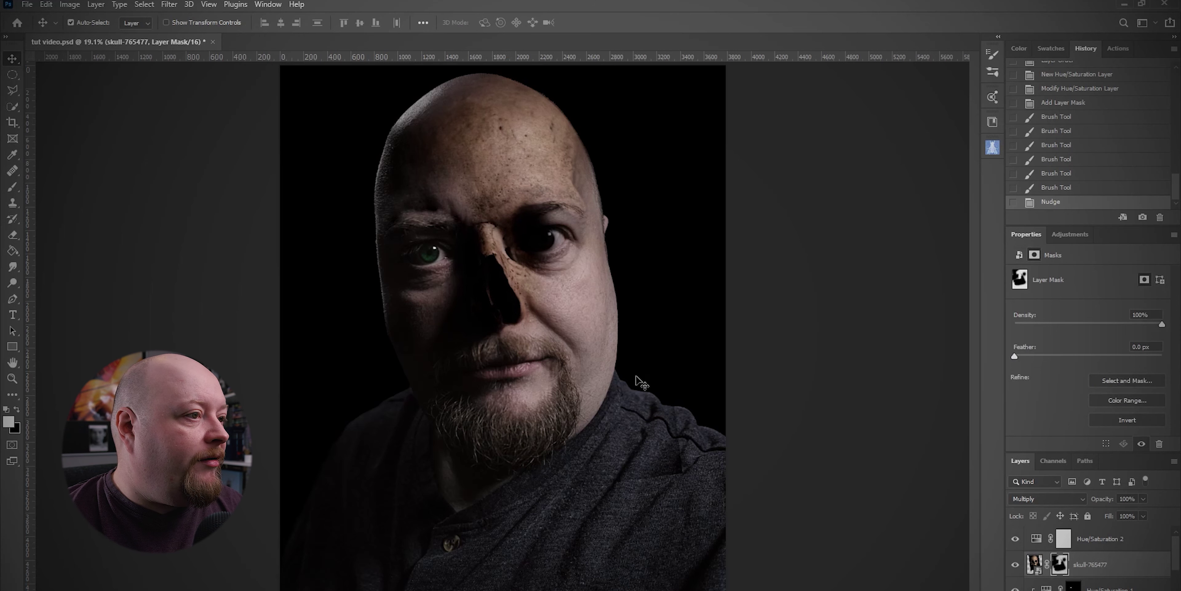
{"action": "left_click", "coordinate": [12, 187]}
{"action": "mouse_move", "coordinate": [527, 250]}
{"action": "left_mouse_down"}
{"action": "mouse_move", "coordinate": [539, 241]}
{"action": "mouse_move", "coordinate": [524, 203]}
{"action": "mouse_move", "coordinate": [567, 188]}
{"action": "mouse_move", "coordinate": [578, 333]}
{"action": "mouse_move", "coordinate": [551, 323]}
{"action": "mouse_move", "coordinate": [518, 375]}
{"action": "mouse_move", "coordinate": [491, 383]}
{"action": "mouse_move", "coordinate": [575, 345]}
{"action": "mouse_move", "coordinate": [585, 353]}
{"action": "mouse_move", "coordinate": [618, 203]}
{"action": "mouse_move", "coordinate": [574, 113]}
{"action": "mouse_move", "coordinate": [536, 87]}
{"action": "mouse_move", "coordinate": [615, 216]}
{"action": "left_mouse_up"}
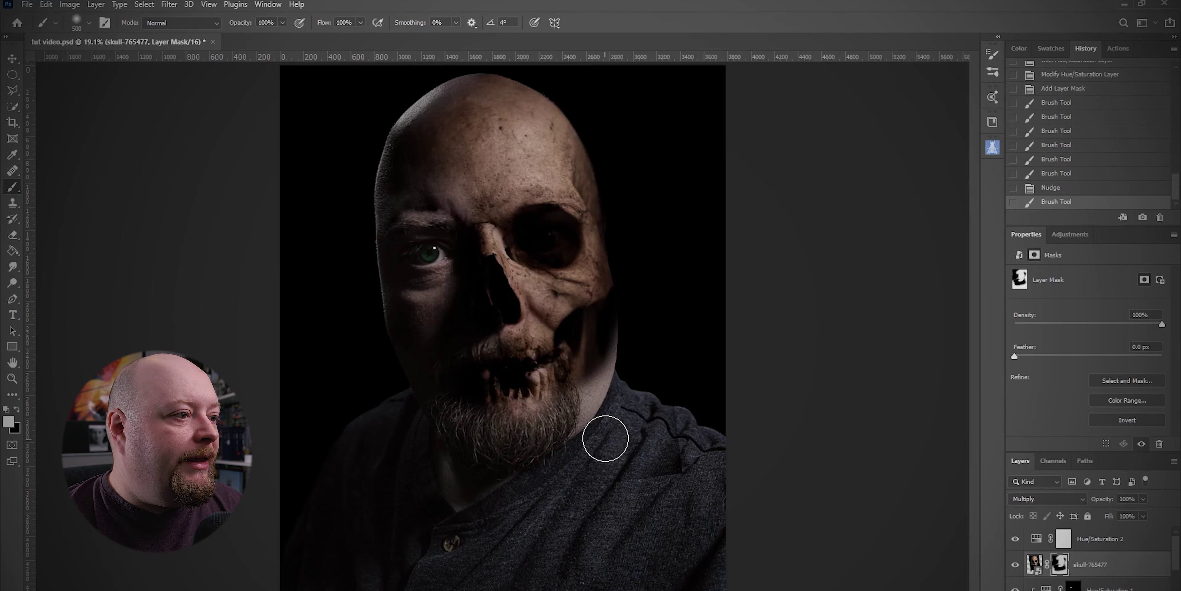
{"action": "mouse_move", "coordinate": [625, 411]}
{"action": "left_mouse_down"}
{"action": "mouse_move", "coordinate": [596, 393]}
{"action": "mouse_move", "coordinate": [583, 448]}
{"action": "mouse_move", "coordinate": [620, 334]}
{"action": "mouse_move", "coordinate": [588, 385]}
{"action": "mouse_move", "coordinate": [618, 417]}
{"action": "left_mouse_up"}
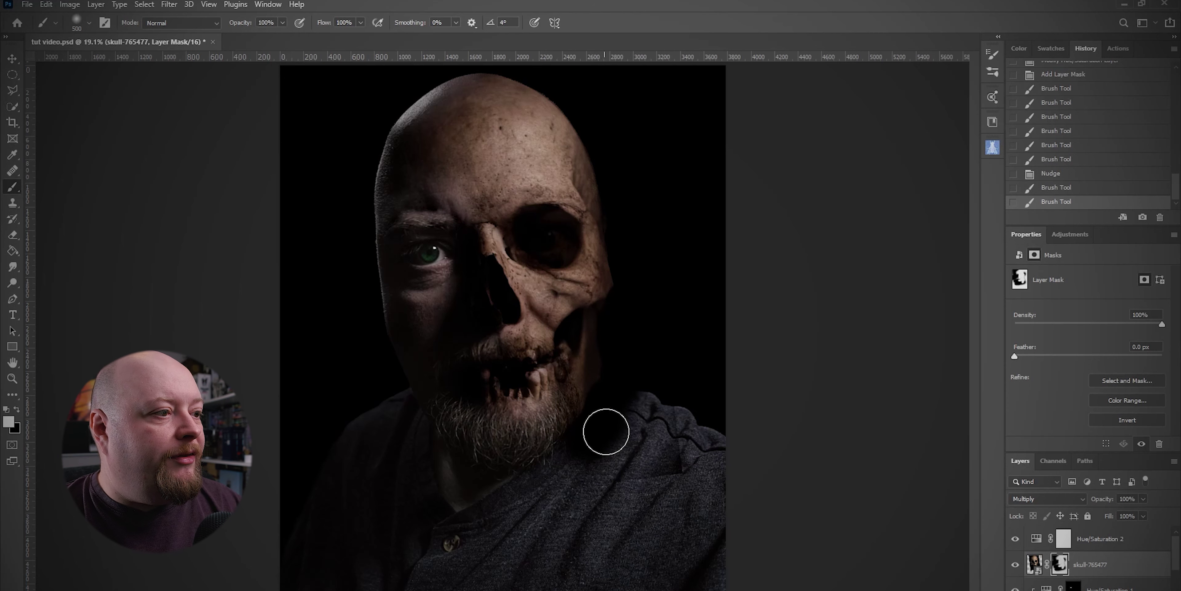
Step: Paint black on the skull mask with a 250 px brush to restore the man's neck, shoulder and outer jaw beside the skull
{"action": "key", "text": "x"}
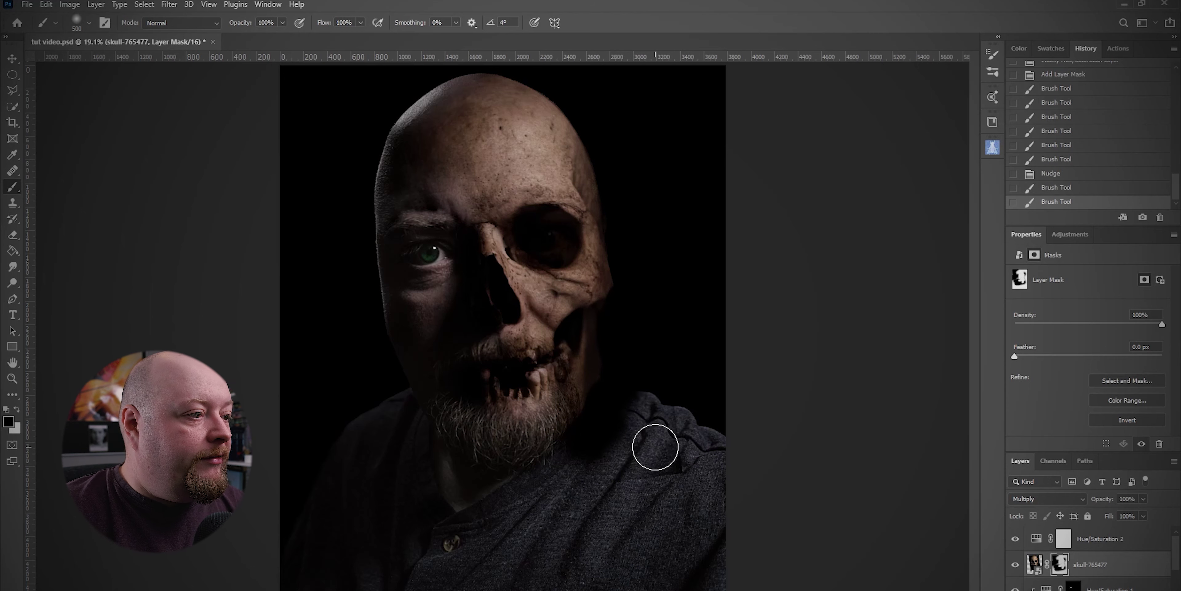
{"action": "key", "text": "bracketleft"}
{"action": "key", "text": "bracketleft"}
{"action": "key", "text": "bracketleft"}
{"action": "left_click_drag", "start_coordinate": [575, 448], "coordinate": [583, 427]}
{"action": "mouse_move", "coordinate": [597, 392]}
{"action": "left_mouse_down"}
{"action": "mouse_move", "coordinate": [603, 323]}
{"action": "mouse_move", "coordinate": [630, 293]}
{"action": "mouse_move", "coordinate": [601, 338]}
{"action": "mouse_move", "coordinate": [599, 390]}
{"action": "mouse_move", "coordinate": [606, 321]}
{"action": "left_mouse_up"}
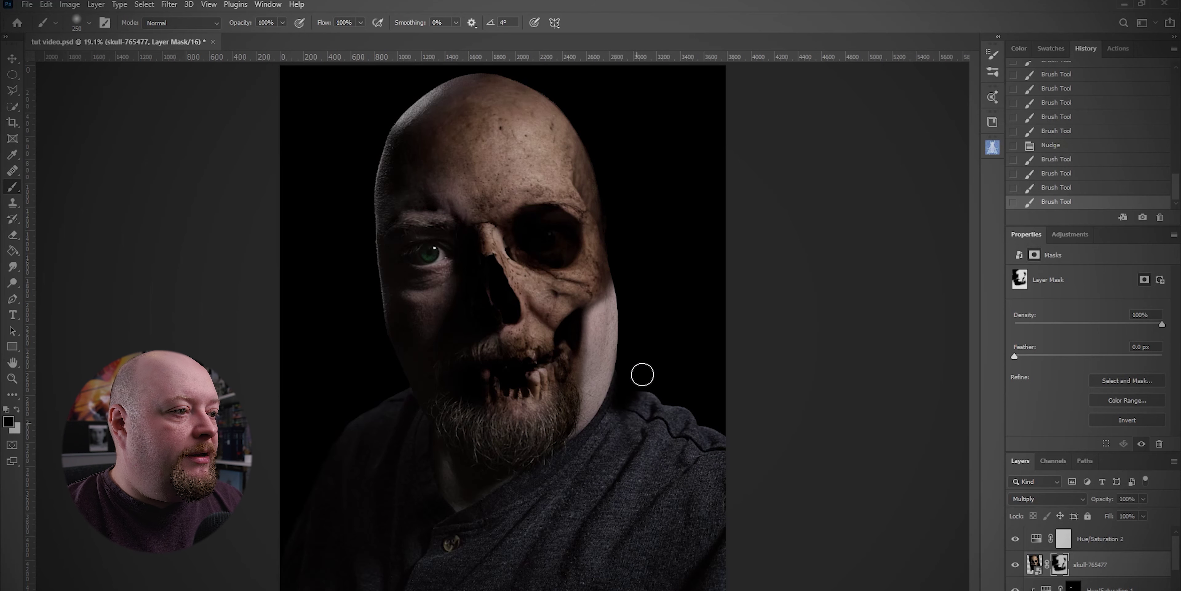
{"action": "left_click", "coordinate": [636, 304]}
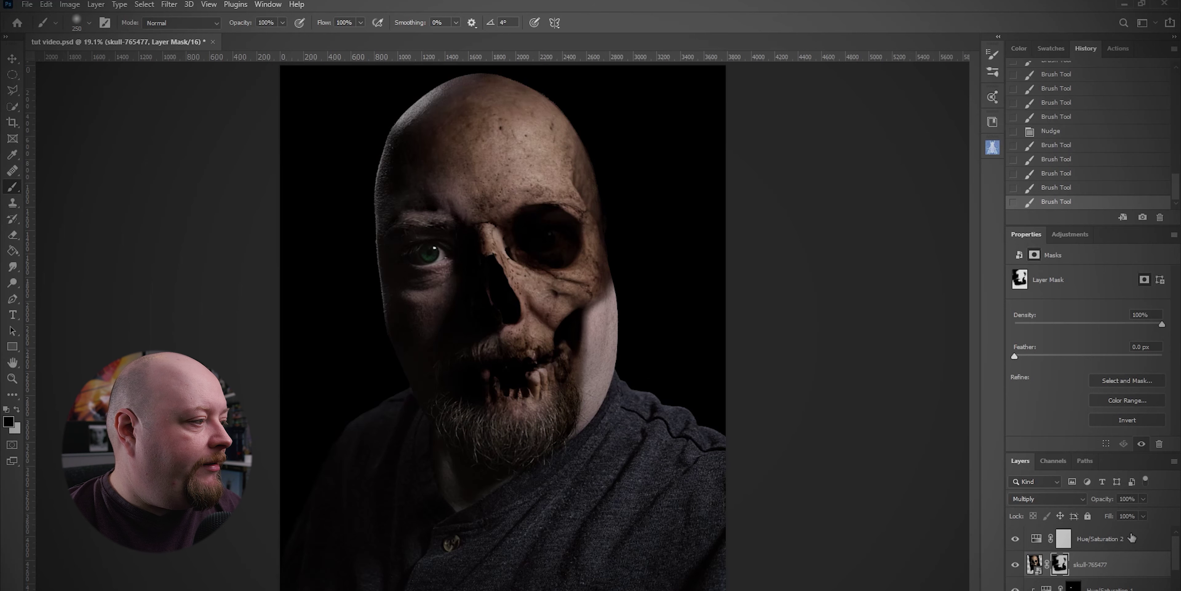
Step: Clip the Hue/Saturation 2 adjustment to the skull layer and set its saturation to -77
{"action": "left_click", "coordinate": [1135, 544]}
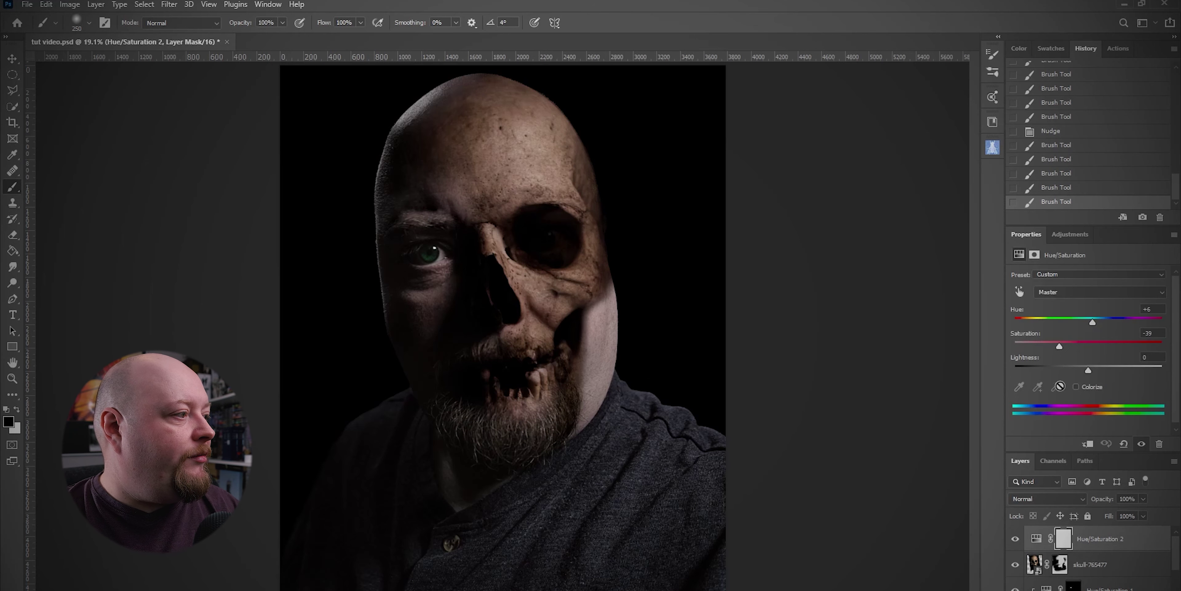
{"action": "left_click_drag", "start_coordinate": [1059, 345], "coordinate": [1042, 344]}
{"action": "left_click", "coordinate": [1088, 443]}
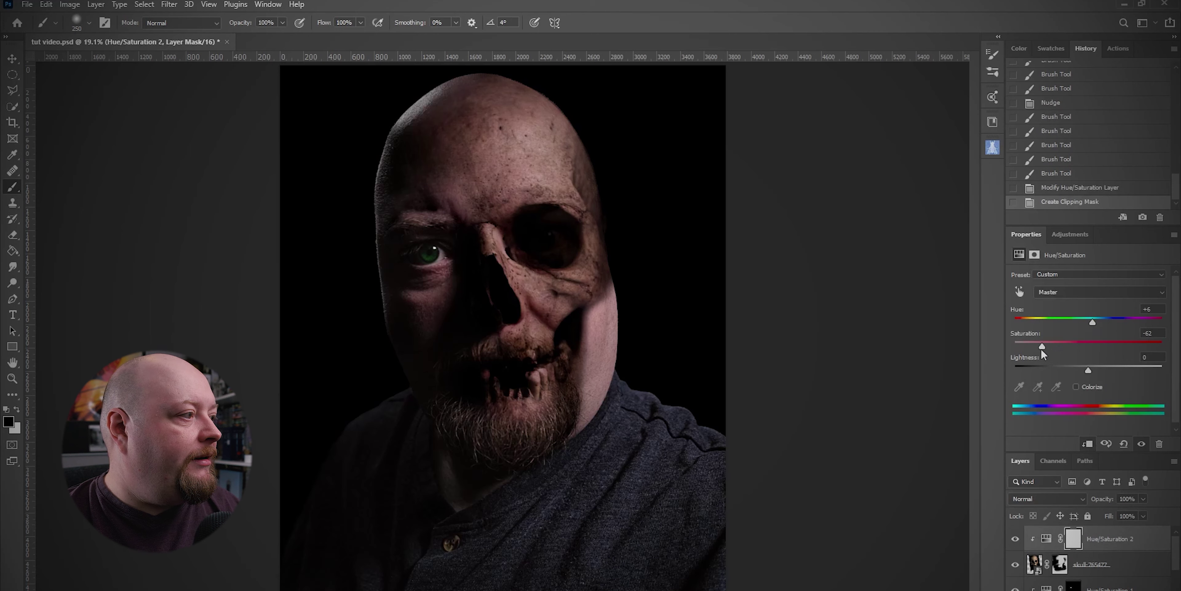
{"action": "left_click_drag", "start_coordinate": [1042, 347], "coordinate": [1032, 346]}
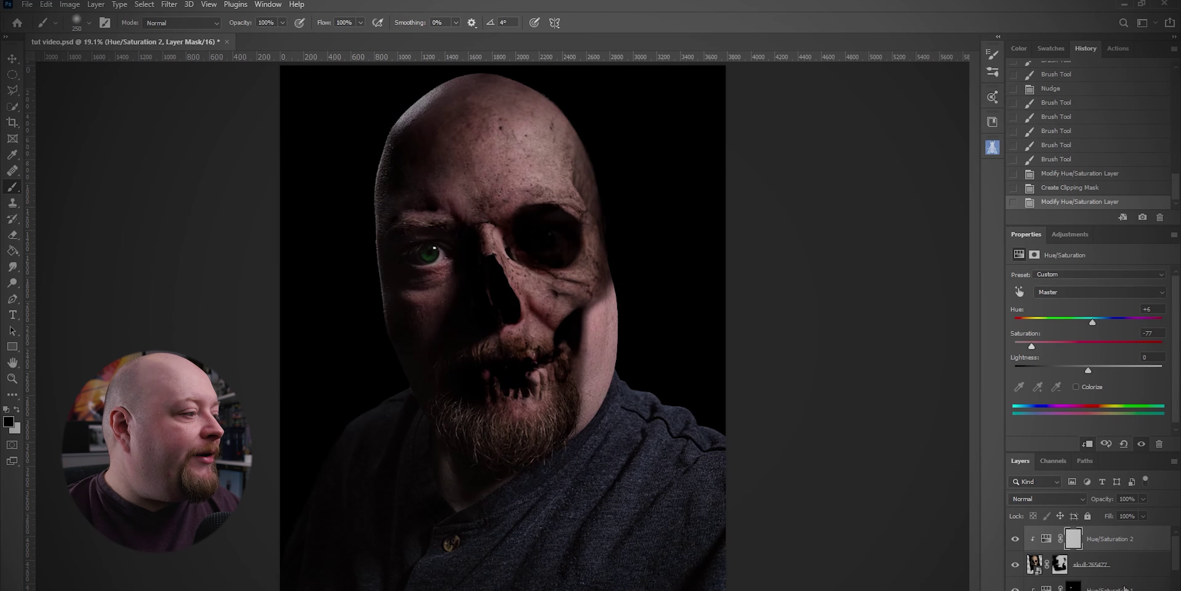
Step: Convert the Layer 1 copy portrait layer to a smart object
{"action": "left_click", "coordinate": [1110, 589]}
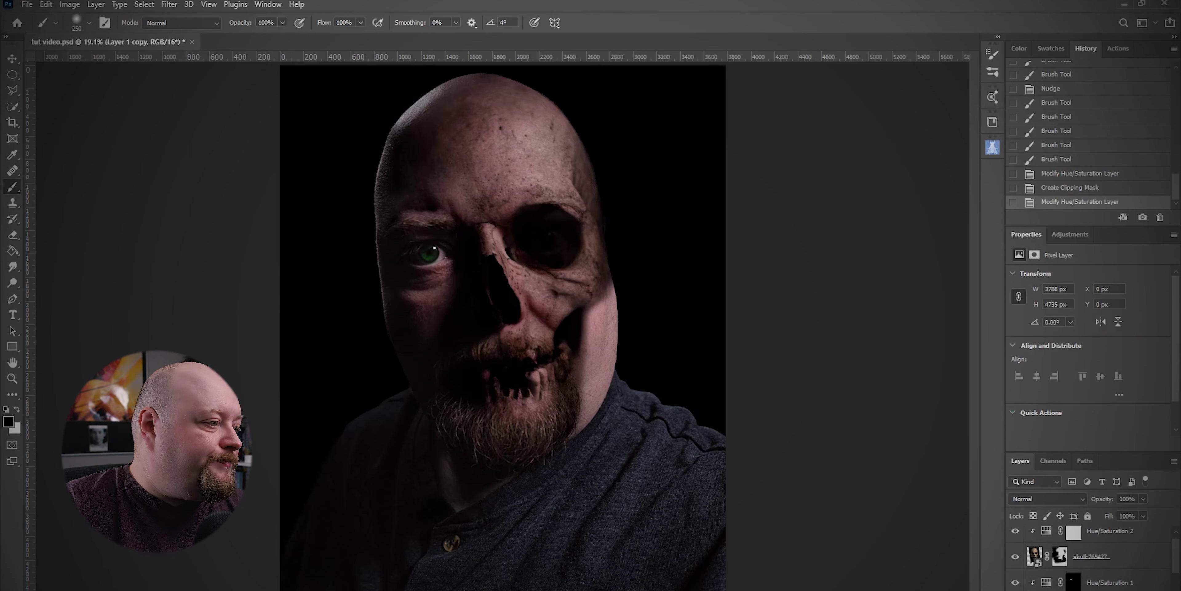
{"action": "scroll", "coordinate": [1133, 587], "scroll_direction": "down", "scroll_amount": 1}
{"action": "right_click", "coordinate": [1144, 585]}
{"action": "key", "text": "Escape"}
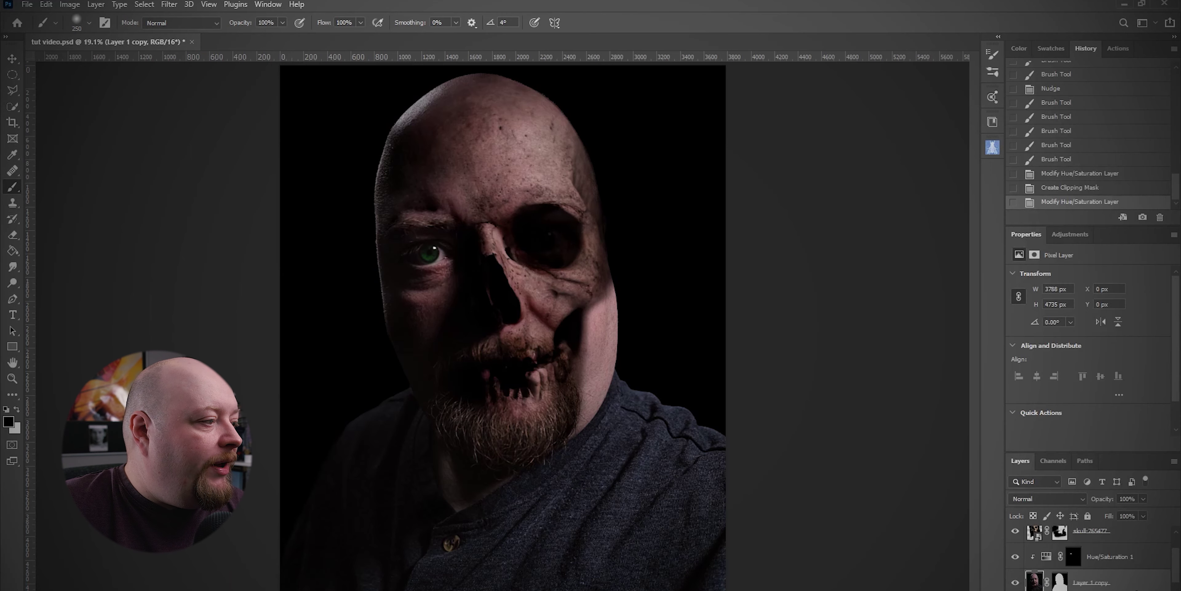
{"action": "right_click", "coordinate": [1141, 586]}
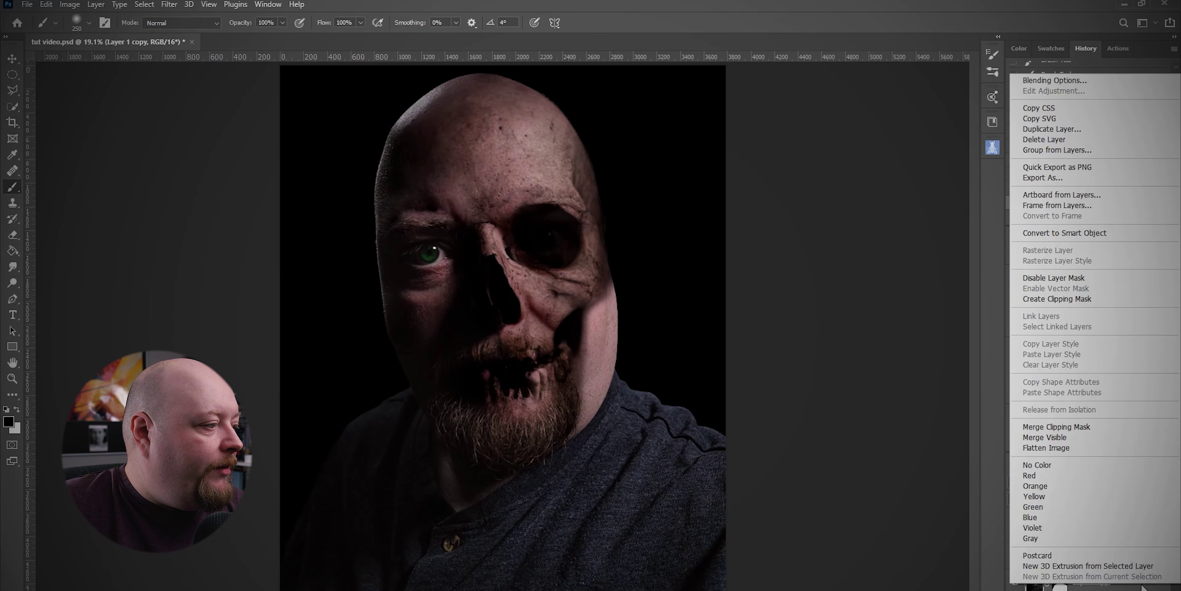
{"action": "left_click", "coordinate": [1064, 233]}
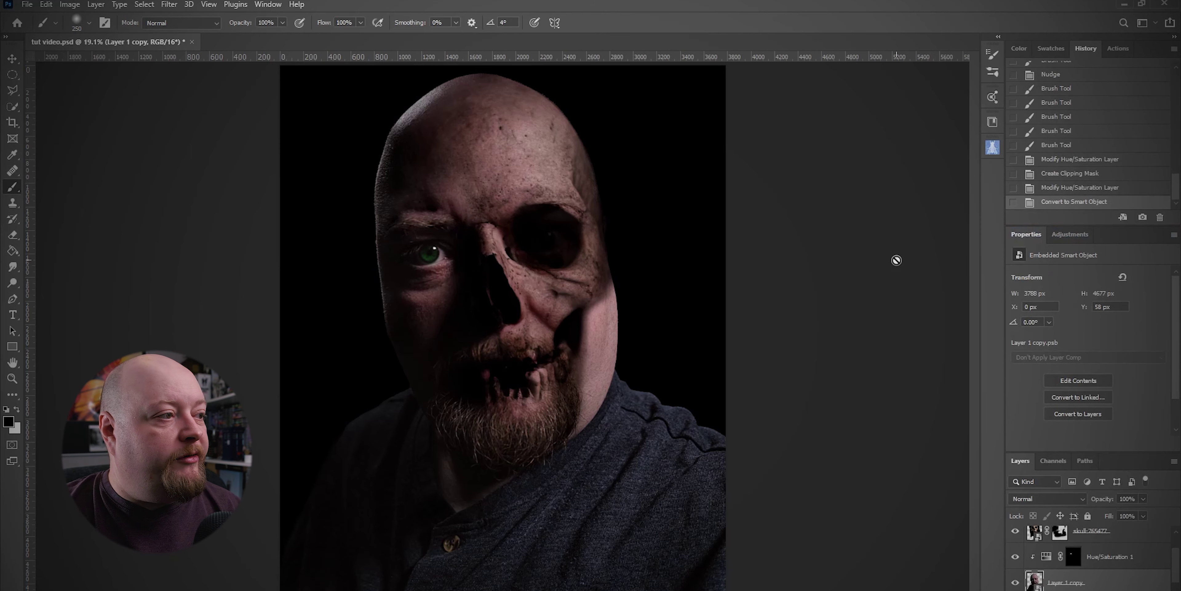
Step: Open the portrait layer in Liquify and narrow the face shape to Jawline -100 and Face Width -100
{"action": "left_click", "coordinate": [166, 5]}
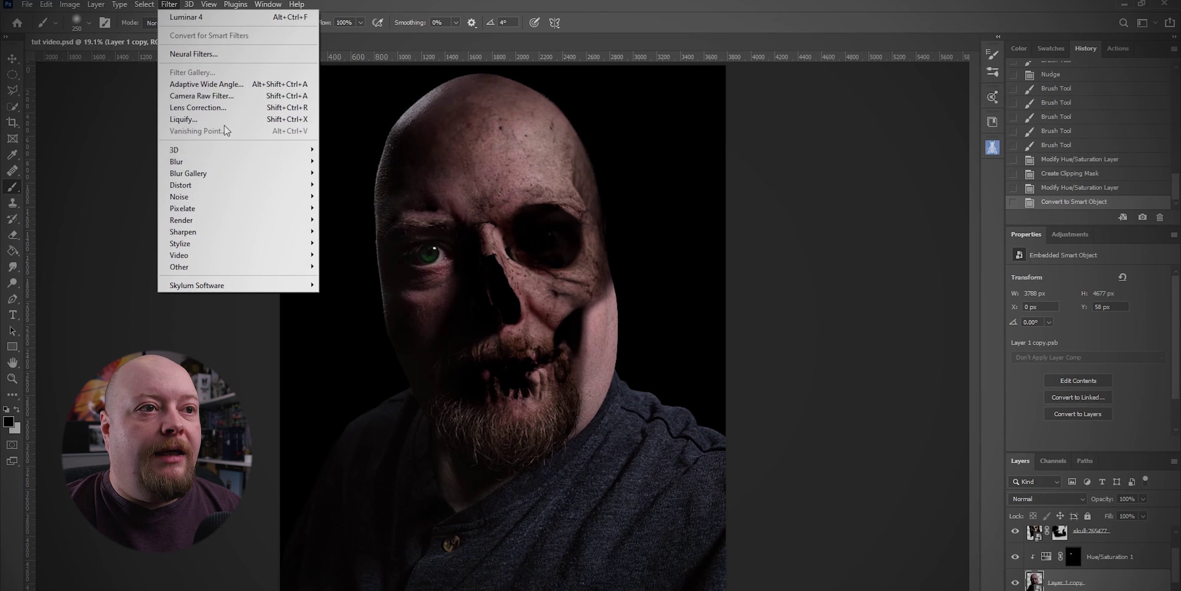
{"action": "left_click", "coordinate": [248, 123]}
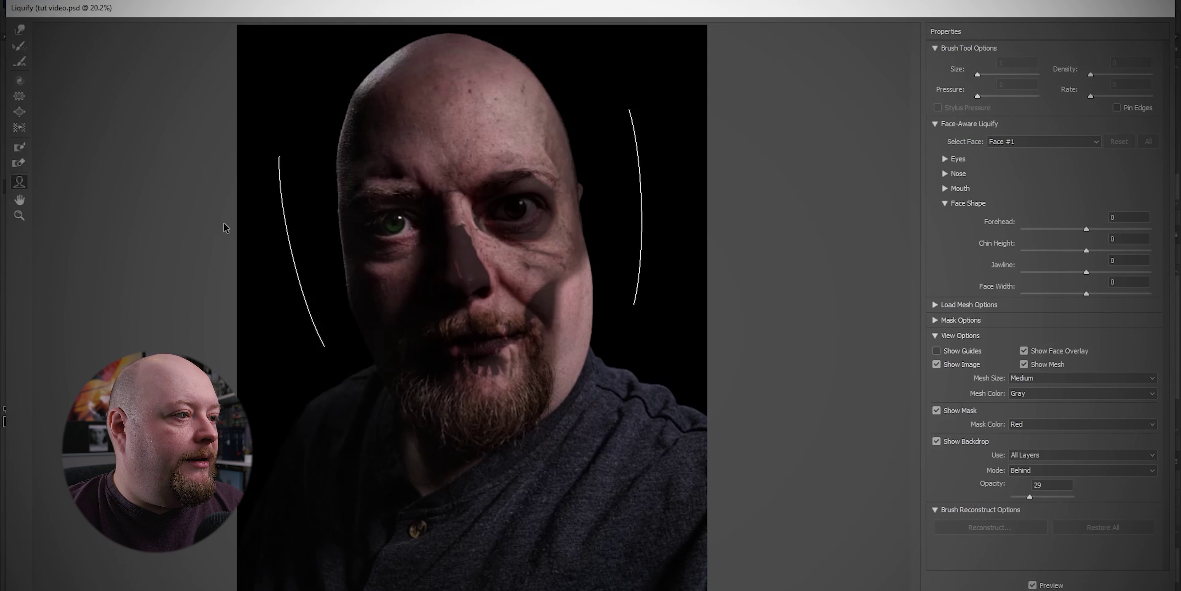
{"action": "mouse_move", "coordinate": [573, 376]}
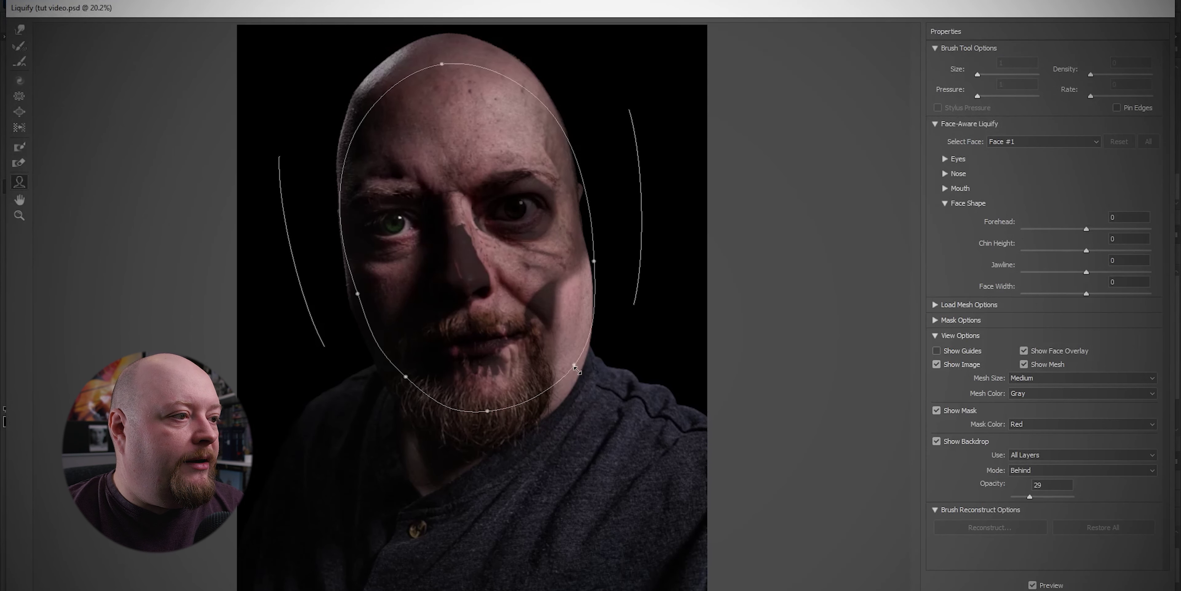
{"action": "left_click_drag", "start_coordinate": [525, 353], "coordinate": [521, 350]}
{"action": "left_click_drag", "start_coordinate": [589, 266], "coordinate": [582, 266]}
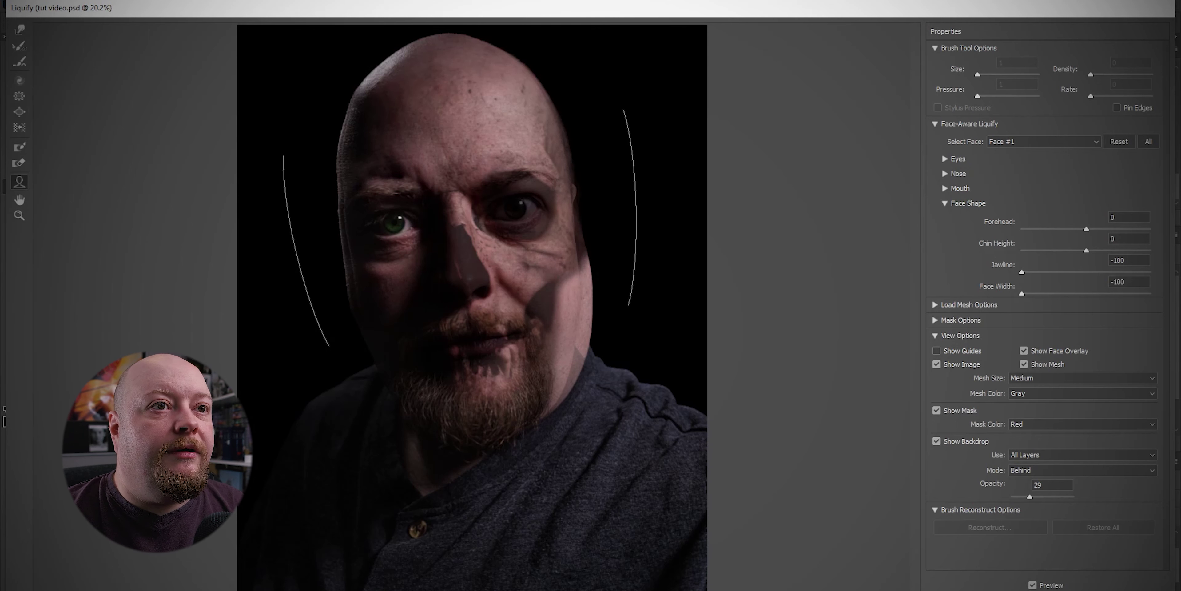
Step: Push the bright cheek and jaw edge inward with an 800 px Forward Warp brush and apply the Liquify filter
{"action": "left_click", "coordinate": [19, 29]}
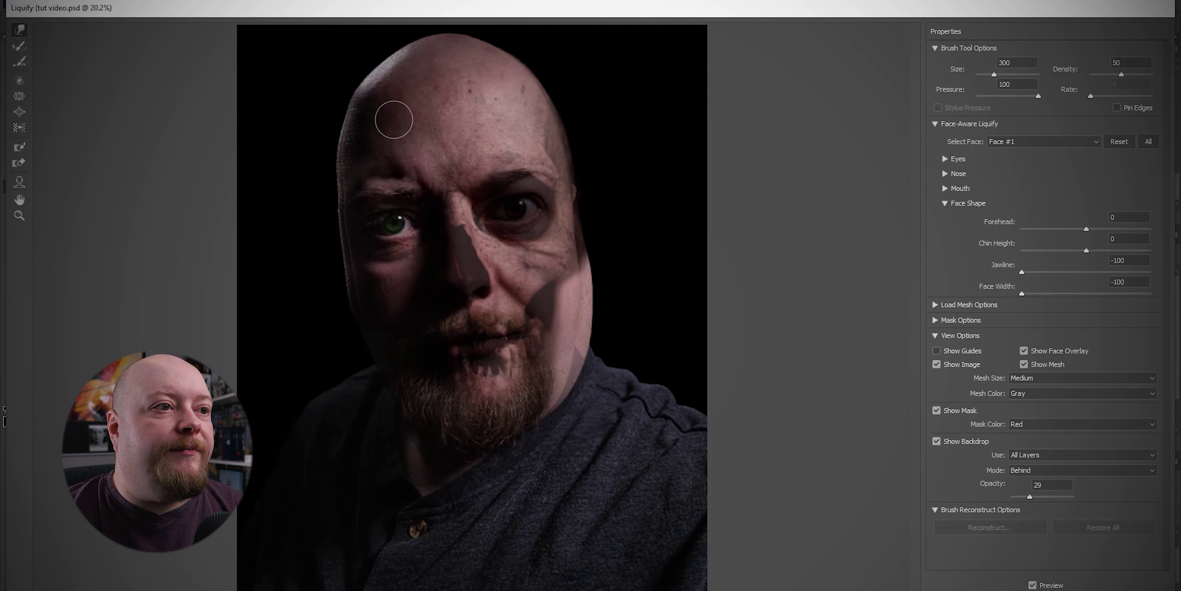
{"action": "key", "text": "bracketright"}
{"action": "key", "text": "bracketright"}
{"action": "key", "text": "bracketright"}
{"action": "key", "text": "bracketright"}
{"action": "key", "text": "bracketright"}
{"action": "key", "text": "bracketright"}
{"action": "key", "text": "bracketright"}
{"action": "key", "text": "bracketright"}
{"action": "key", "text": "bracketright"}
{"action": "key", "text": "bracketright"}
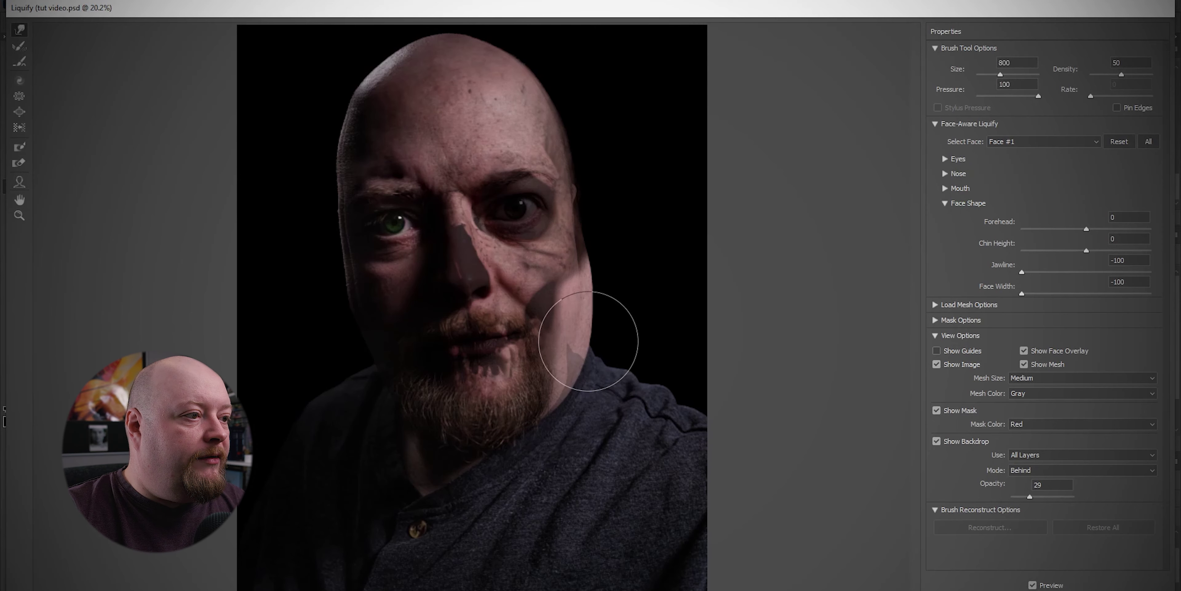
{"action": "left_click_drag", "start_coordinate": [601, 332], "coordinate": [570, 379]}
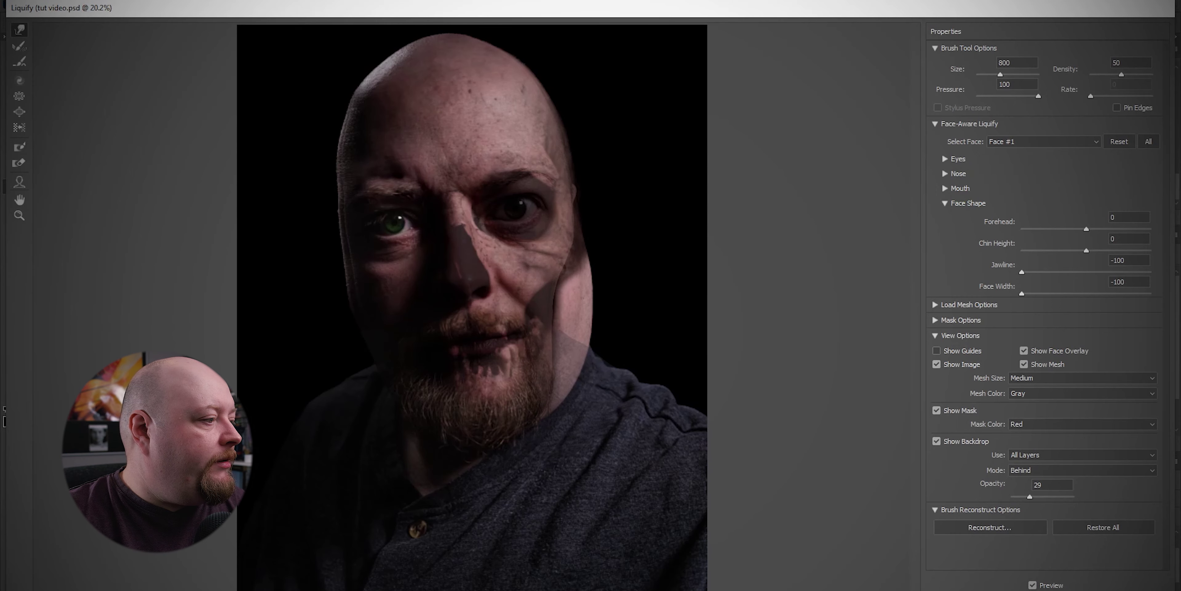
{"action": "key", "text": "Return"}
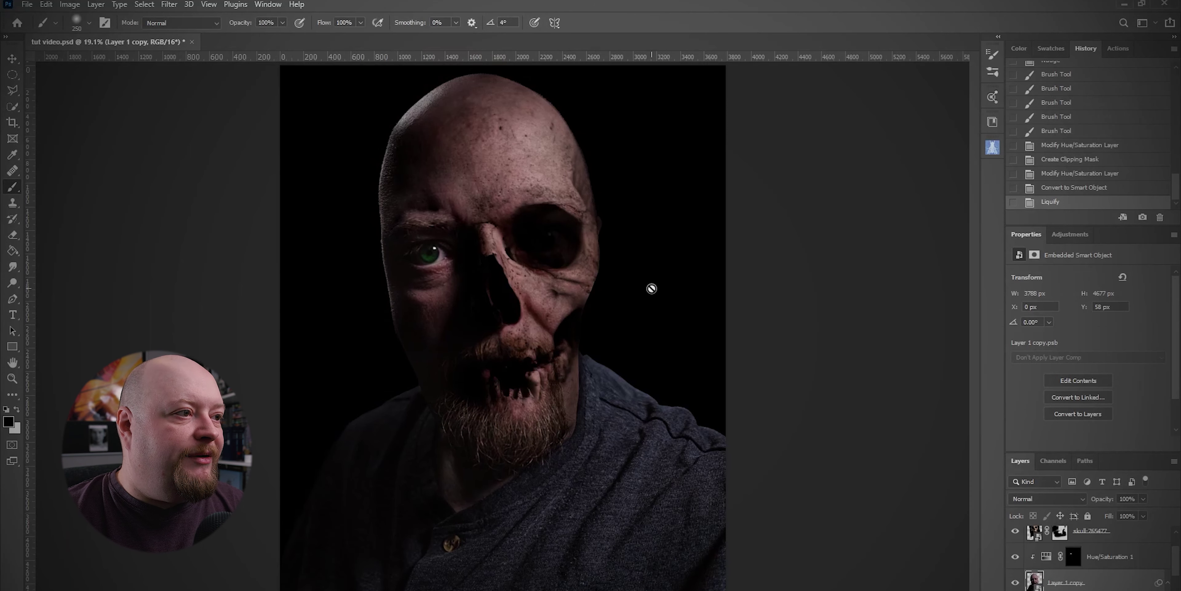
Step: Retouch the skull mask with a 250 px brush, using white along the temple, cheek and jaw edge and black over the collar and neck
{"action": "left_click", "coordinate": [1059, 532]}
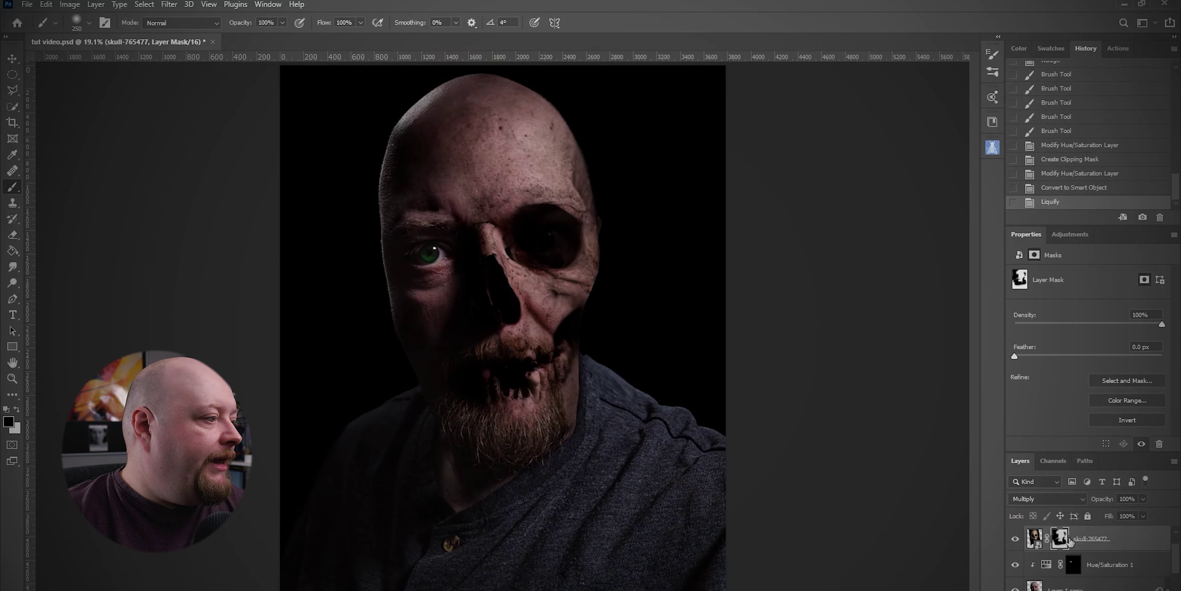
{"action": "key", "text": "x"}
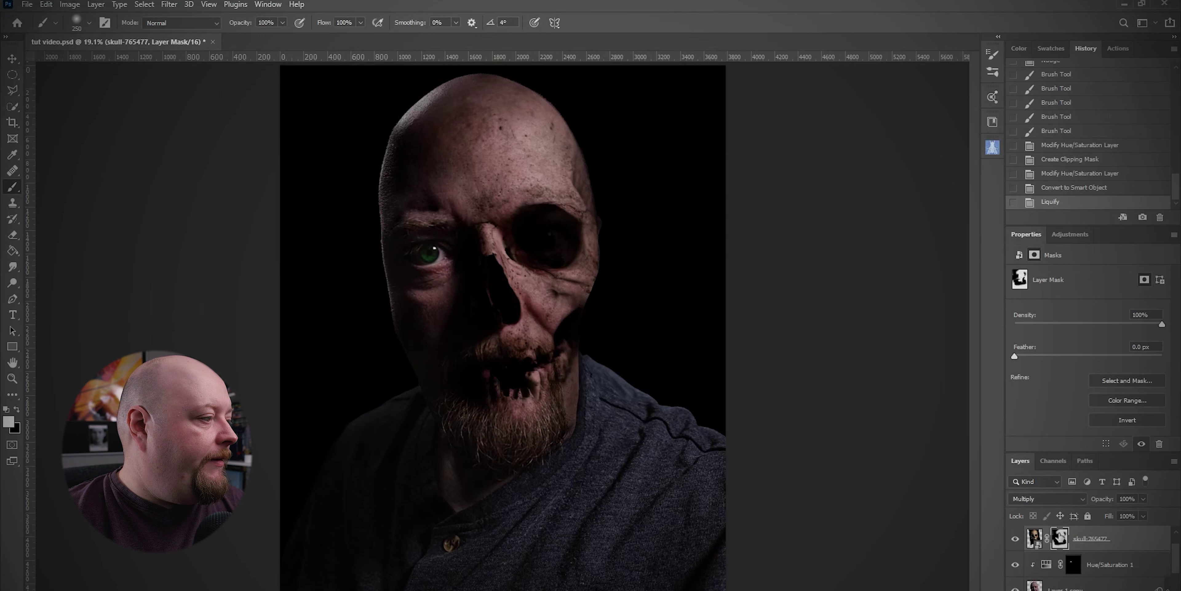
{"action": "mouse_move", "coordinate": [582, 327]}
{"action": "left_mouse_down"}
{"action": "mouse_move", "coordinate": [581, 393]}
{"action": "mouse_move", "coordinate": [561, 369]}
{"action": "mouse_move", "coordinate": [598, 332]}
{"action": "left_mouse_up"}
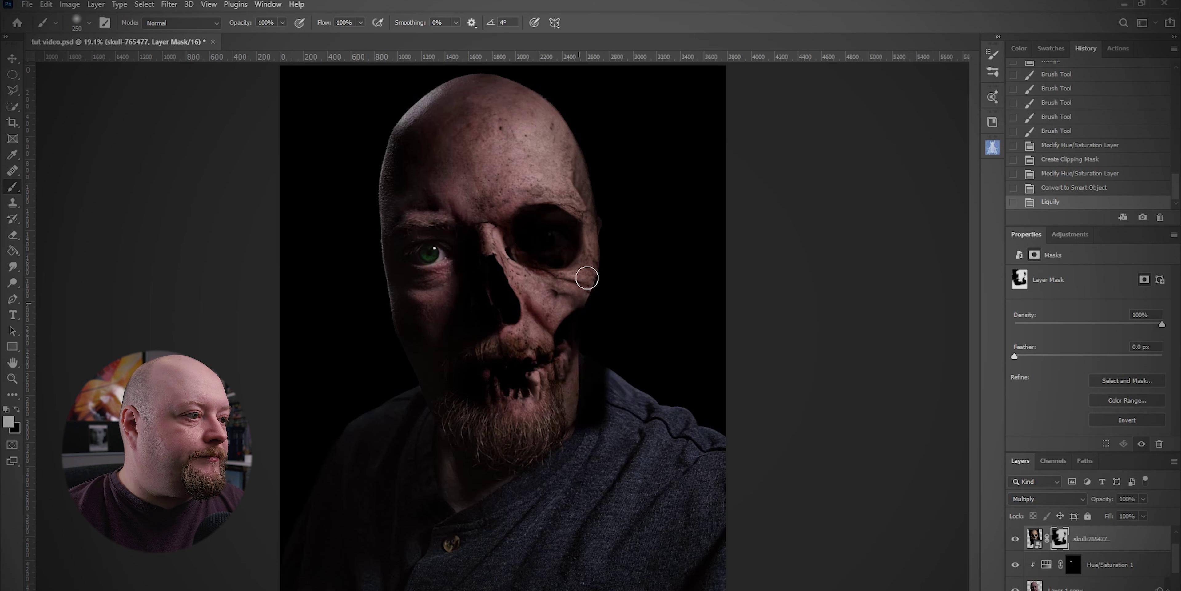
{"action": "left_click_drag", "start_coordinate": [562, 131], "coordinate": [618, 305]}
{"action": "key", "text": "x"}
{"action": "mouse_move", "coordinate": [596, 377]}
{"action": "left_mouse_down"}
{"action": "mouse_move", "coordinate": [577, 364]}
{"action": "mouse_move", "coordinate": [586, 433]}
{"action": "mouse_move", "coordinate": [549, 398]}
{"action": "left_mouse_up"}
{"action": "key", "text": "x"}
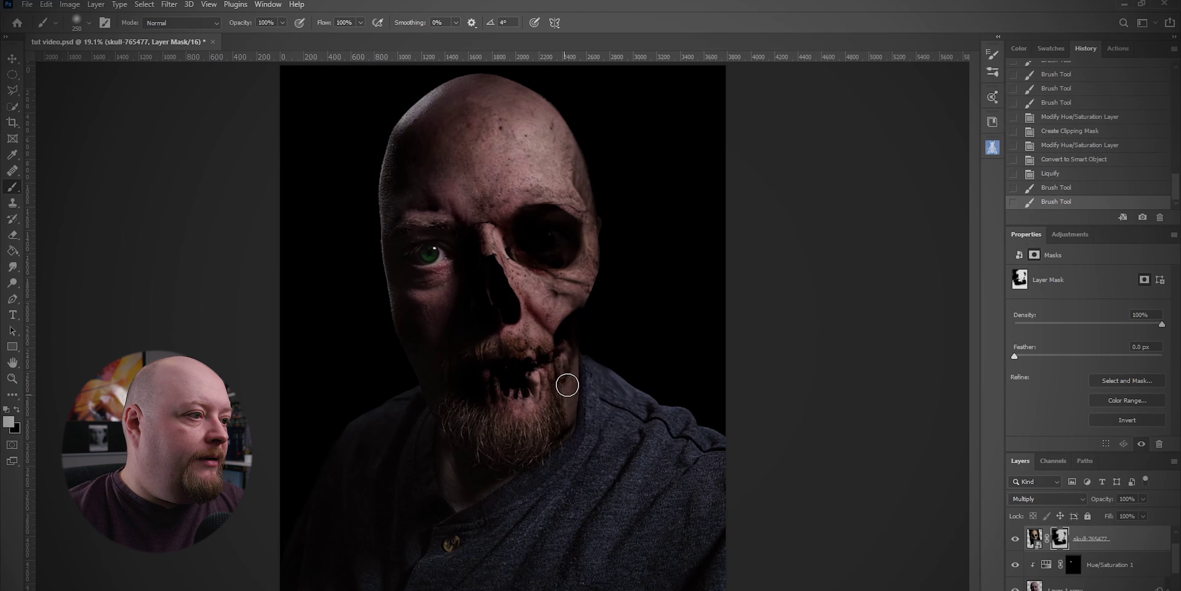
{"action": "left_click_drag", "start_coordinate": [573, 284], "coordinate": [604, 272]}
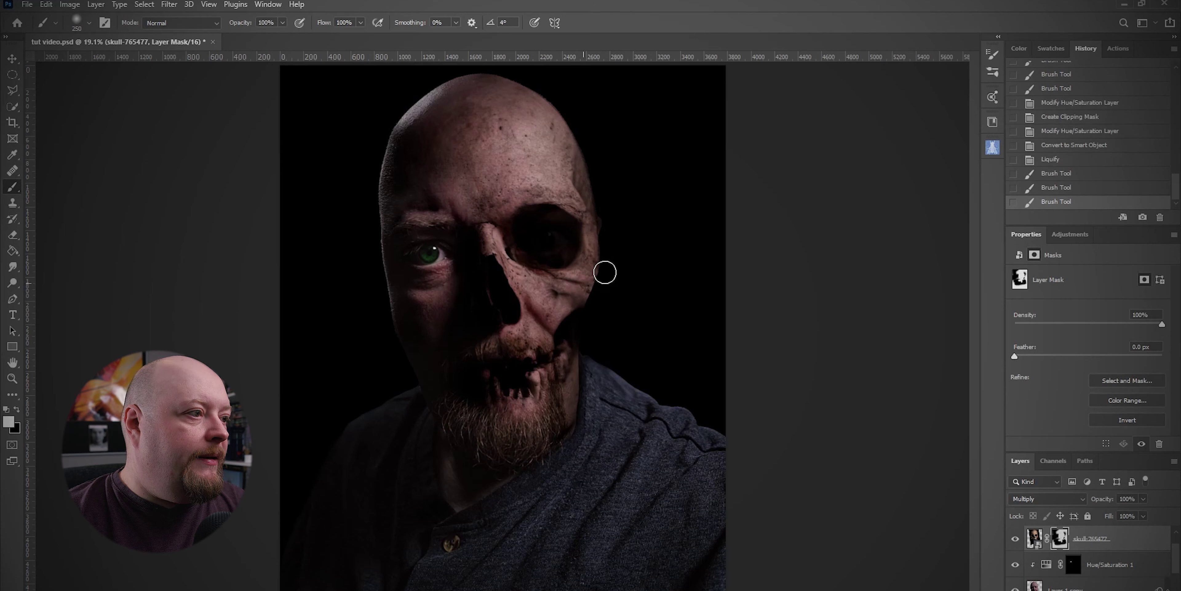
{"action": "left_click_drag", "start_coordinate": [576, 409], "coordinate": [580, 440]}
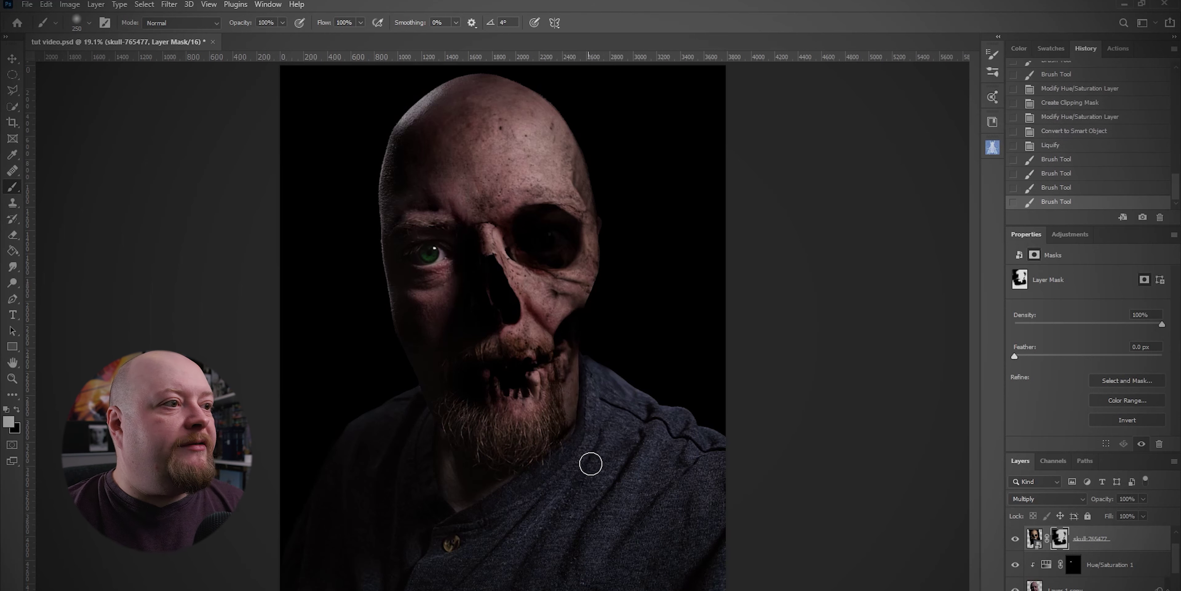
Step: Add a reveal-all layer mask to the Layer 1 copy smart object and target that mask
{"action": "left_click", "coordinate": [1066, 572]}
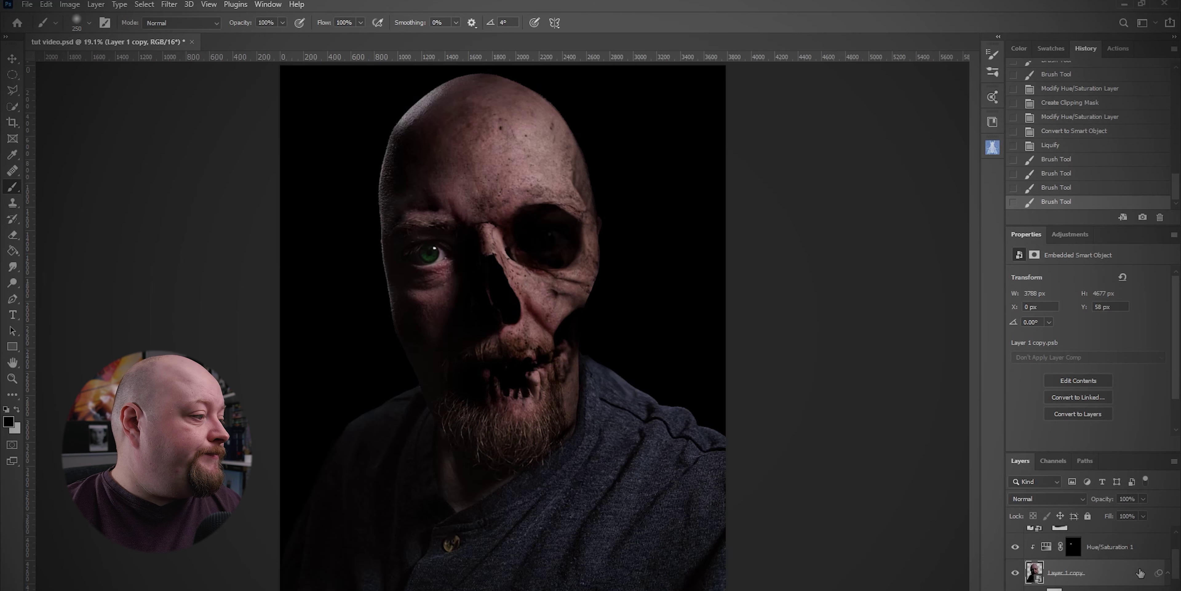
{"action": "left_click", "coordinate": [96, 5]}
{"action": "mouse_move", "coordinate": [202, 196]}
{"action": "left_click", "coordinate": [259, 196]}
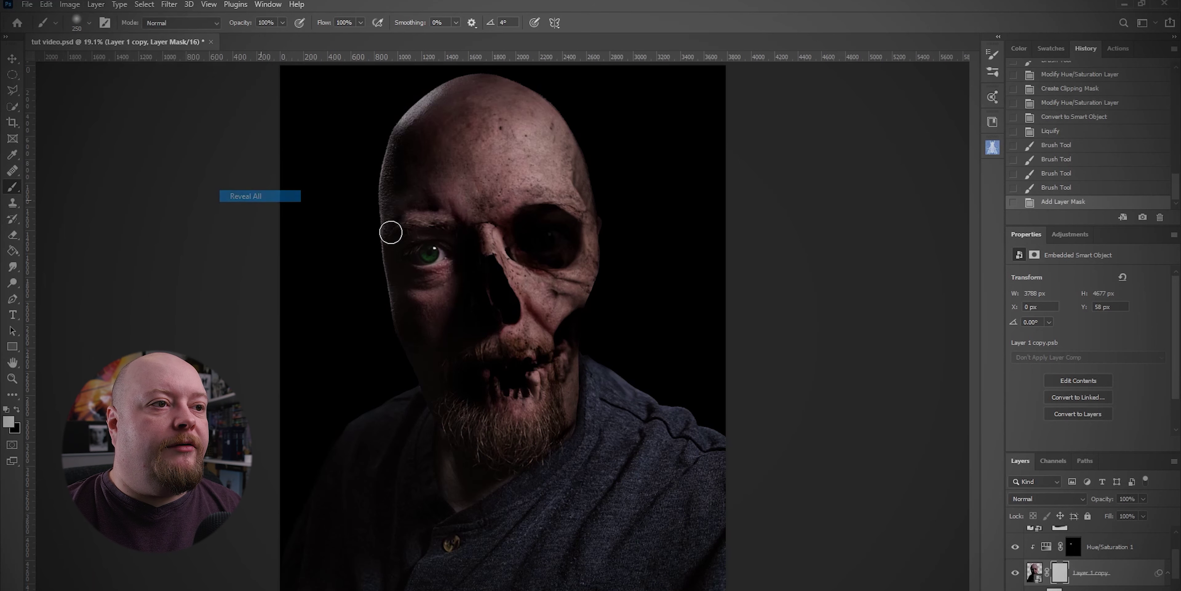
{"action": "left_click", "coordinate": [1060, 572]}
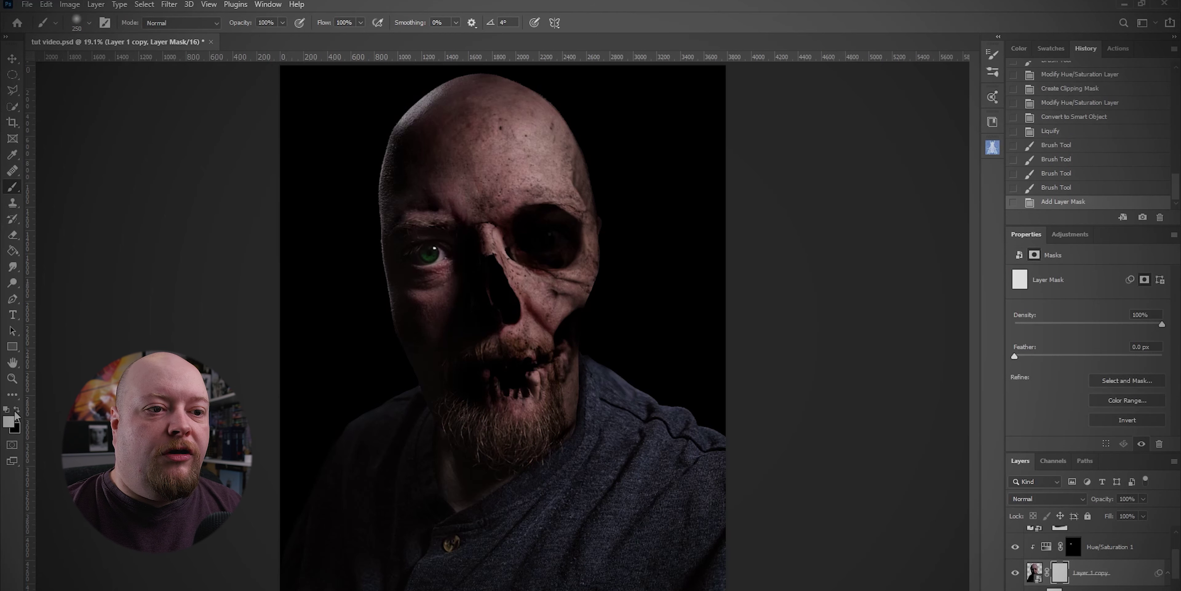
Step: Paint black on the portrait's mask inside the skull's eye socket to hide the man's eye
{"action": "left_click_drag", "start_coordinate": [543, 238], "coordinate": [623, 311]}
{"action": "key", "text": "ctrl+z"}
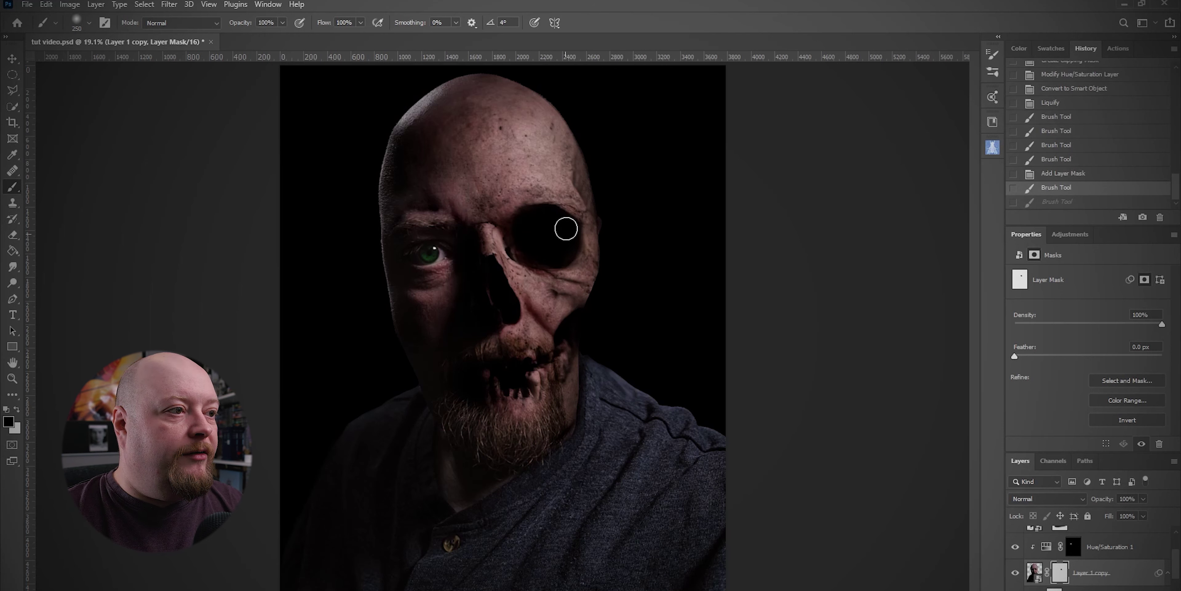
{"action": "mouse_move", "coordinate": [531, 233]}
{"action": "left_mouse_down"}
{"action": "mouse_move", "coordinate": [559, 232]}
{"action": "mouse_move", "coordinate": [535, 251]}
{"action": "mouse_move", "coordinate": [550, 257]}
{"action": "left_mouse_up"}
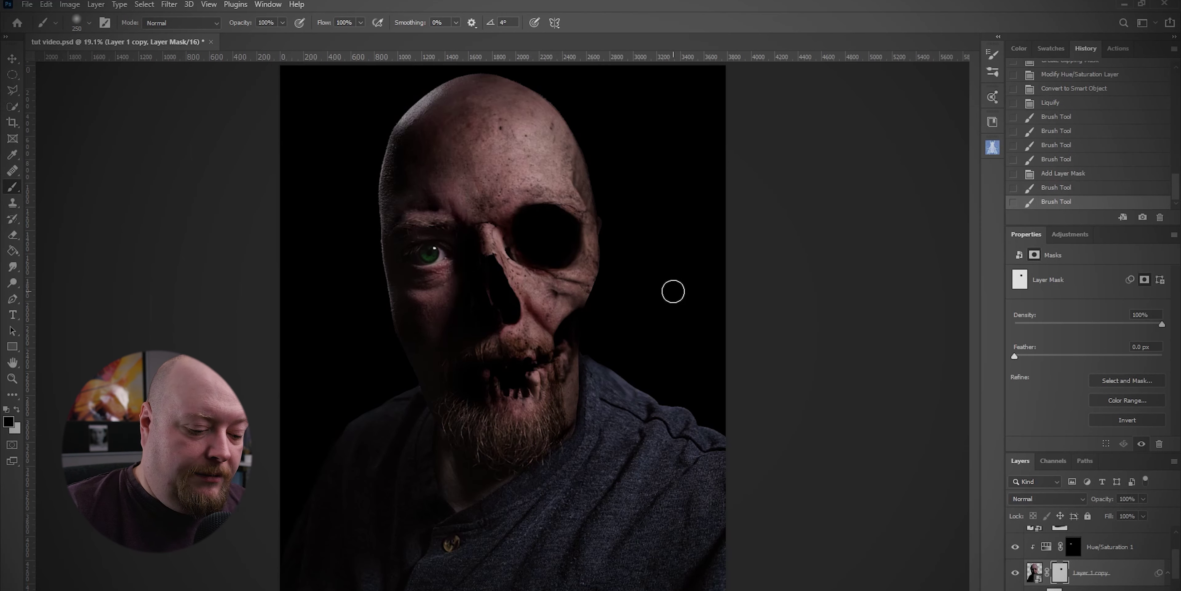
{"action": "scroll", "coordinate": [673, 291], "scroll_direction": "up", "scroll_amount": 2}
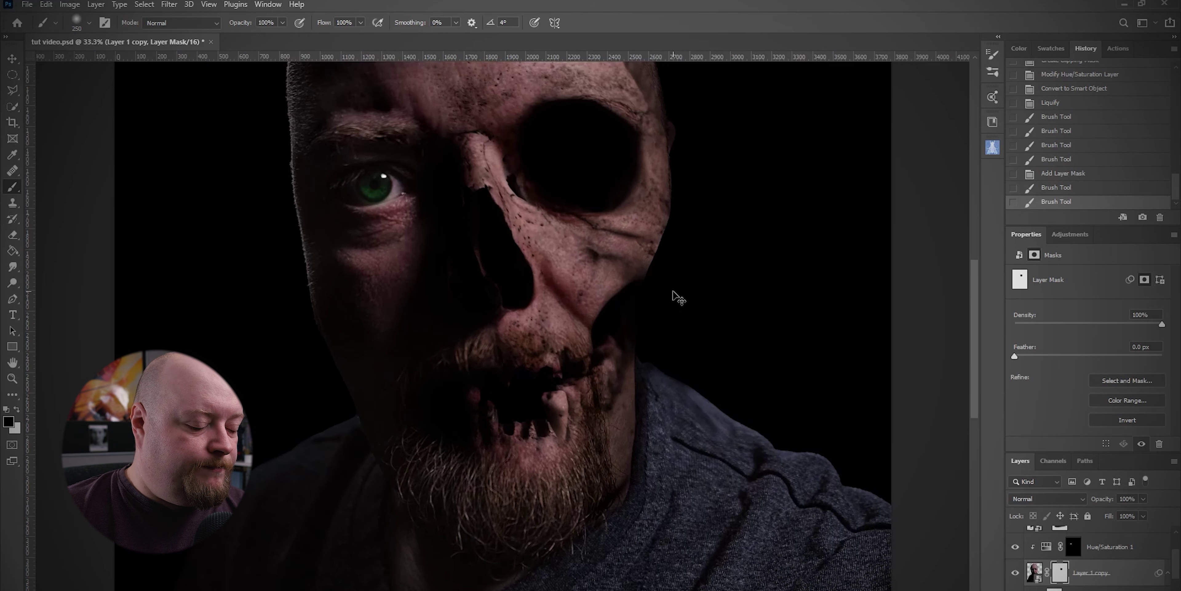
{"action": "scroll", "coordinate": [673, 291], "scroll_direction": "down", "scroll_amount": 2}
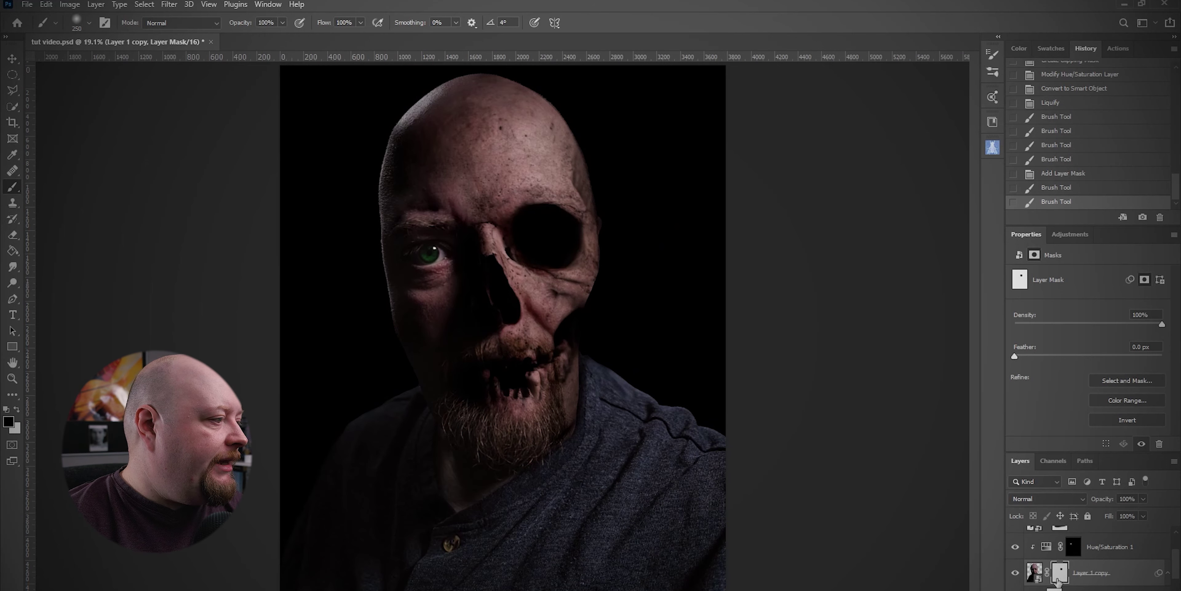
Step: Target the skull mask, try a black stroke at the temple beside the eye socket, and paint white back over it
{"action": "scroll", "coordinate": [1057, 582], "scroll_direction": "up", "scroll_amount": 2}
{"action": "left_click", "coordinate": [1059, 565]}
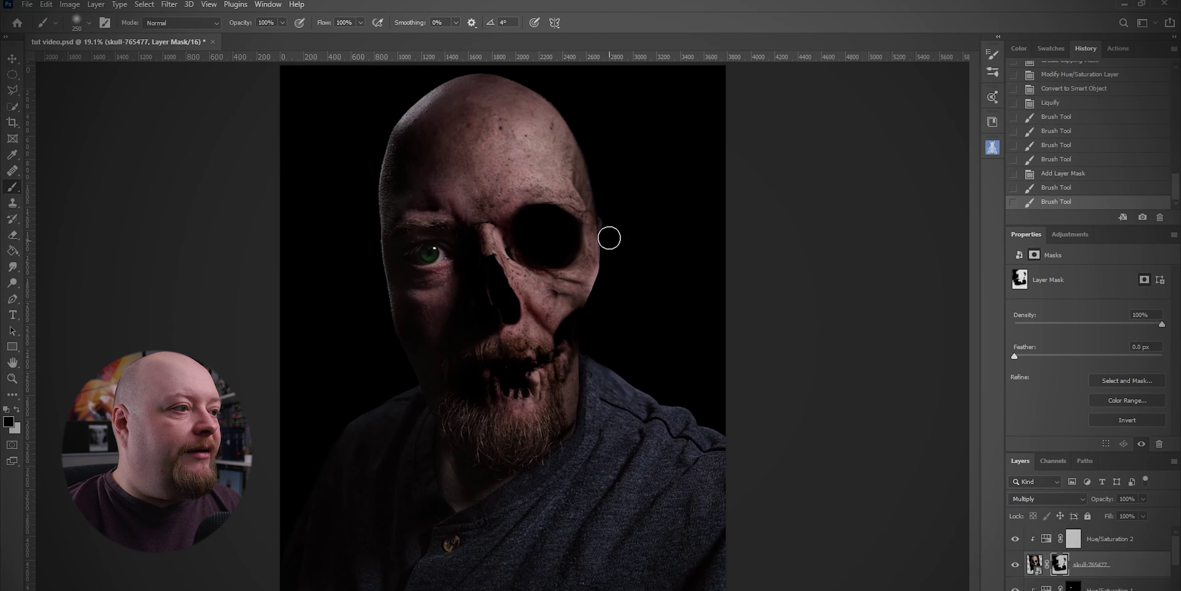
{"action": "left_click_drag", "start_coordinate": [595, 197], "coordinate": [596, 201]}
{"action": "key", "text": "x"}
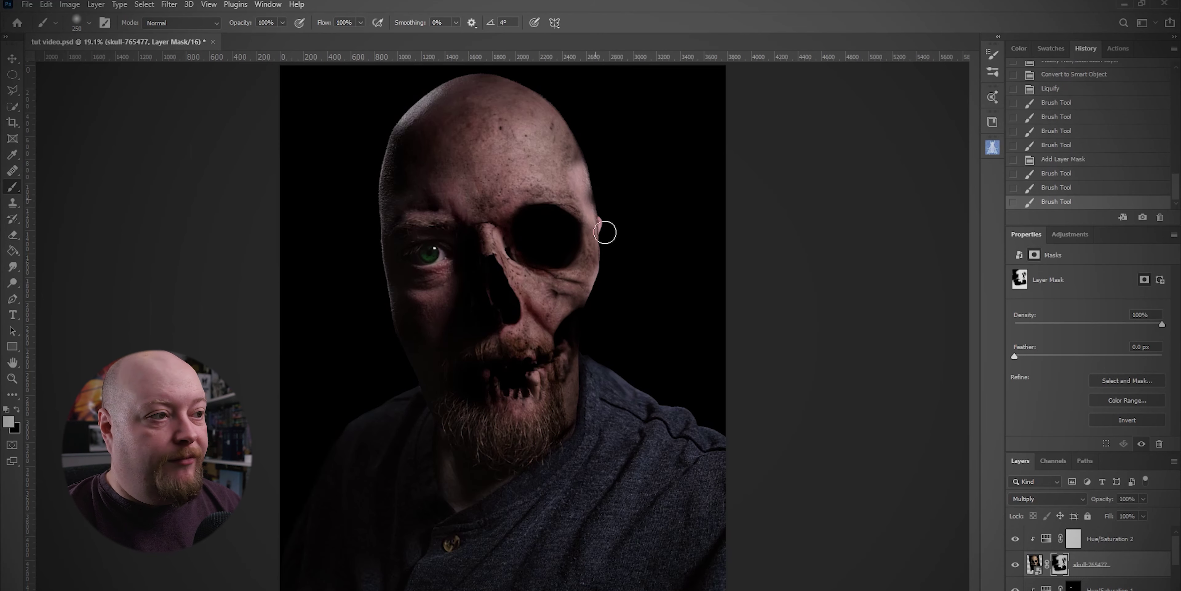
{"action": "left_click", "coordinate": [585, 243]}
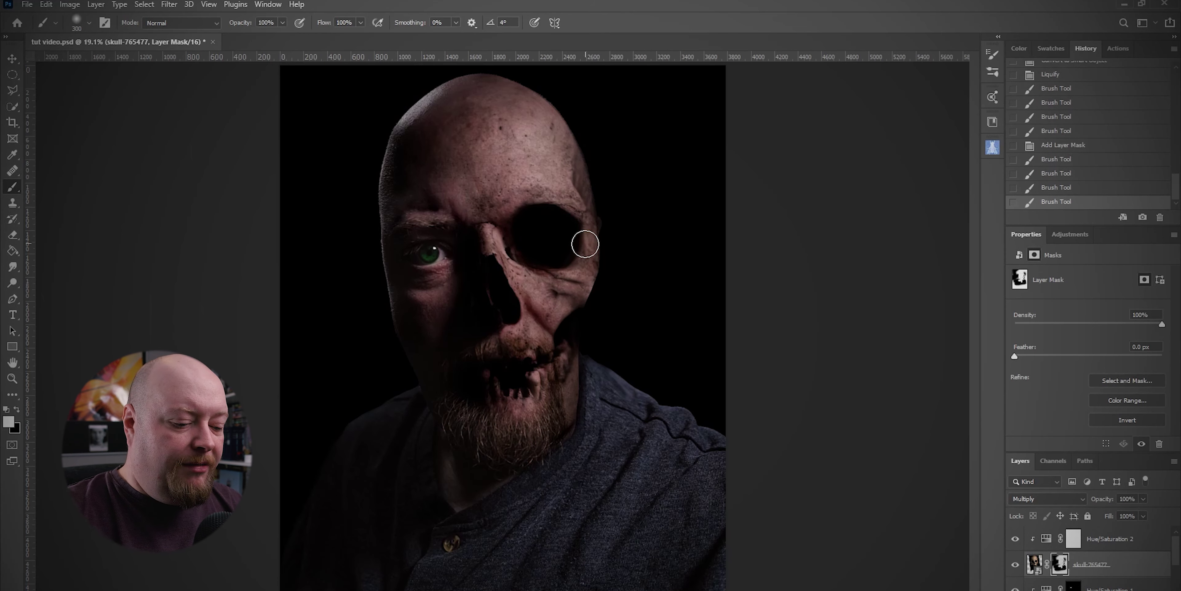
Step: Paint white on the skull mask with a 1200 px brush from beside the jaw up to the temple
{"action": "key", "text": "bracketright"}
{"action": "key", "text": "bracketright"}
{"action": "key", "text": "bracketright"}
{"action": "key", "text": "bracketright"}
{"action": "key", "text": "bracketright"}
{"action": "key", "text": "bracketright"}
{"action": "key", "text": "bracketright"}
{"action": "key", "text": "bracketright"}
{"action": "key", "text": "bracketright"}
{"action": "key", "text": "bracketright"}
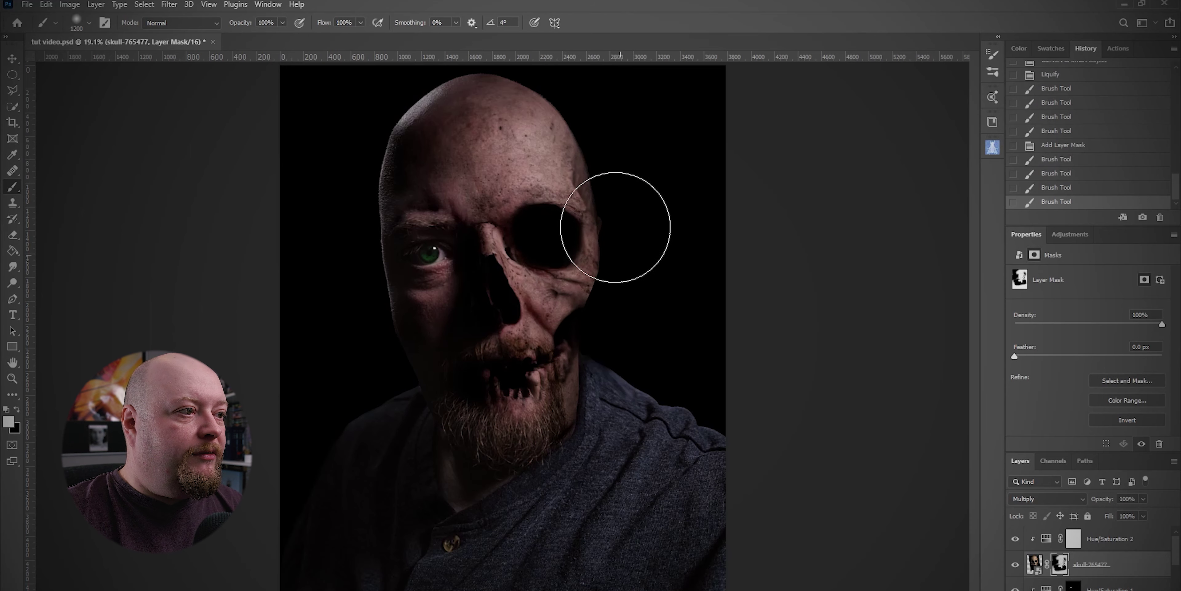
{"action": "left_click_drag", "start_coordinate": [617, 404], "coordinate": [585, 327]}
{"action": "mouse_move", "coordinate": [585, 233]}
{"action": "left_mouse_down"}
{"action": "mouse_move", "coordinate": [553, 198]}
{"action": "mouse_move", "coordinate": [541, 145]}
{"action": "mouse_move", "coordinate": [593, 198]}
{"action": "left_mouse_up"}
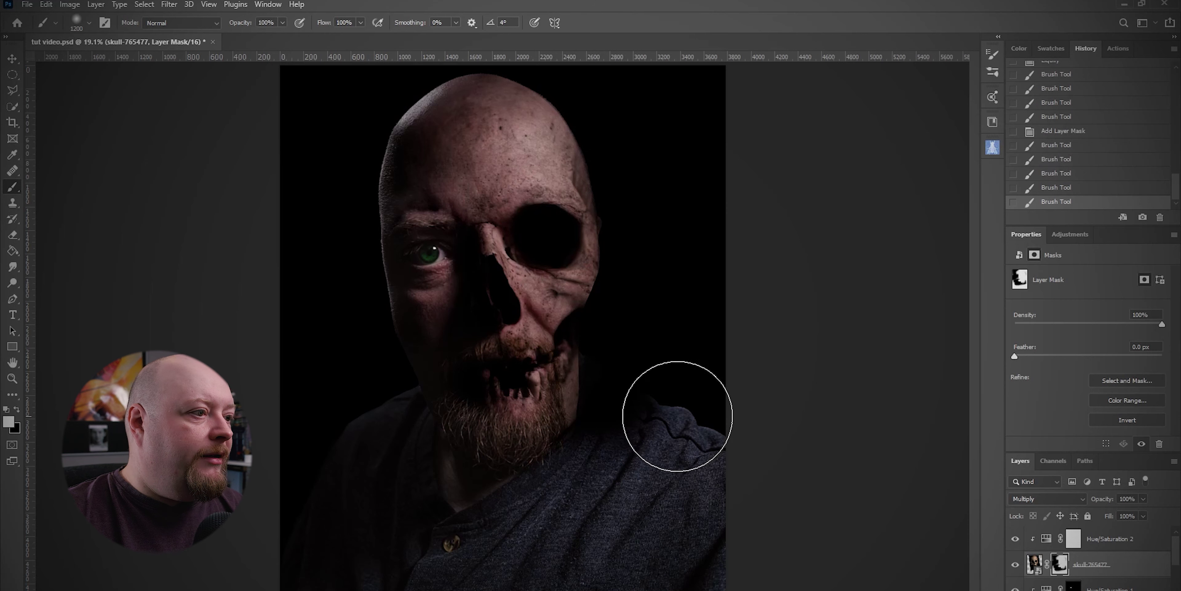
Step: Paint black on the skull mask with a 1000 px brush to restore the darkened shoulder
{"action": "key", "text": "bracketleft"}
{"action": "left_click", "coordinate": [676, 393]}
{"action": "key", "text": "x"}
{"action": "mouse_move", "coordinate": [676, 393]}
{"action": "left_mouse_down"}
{"action": "mouse_move", "coordinate": [693, 496]}
{"action": "mouse_move", "coordinate": [667, 430]}
{"action": "left_mouse_up"}
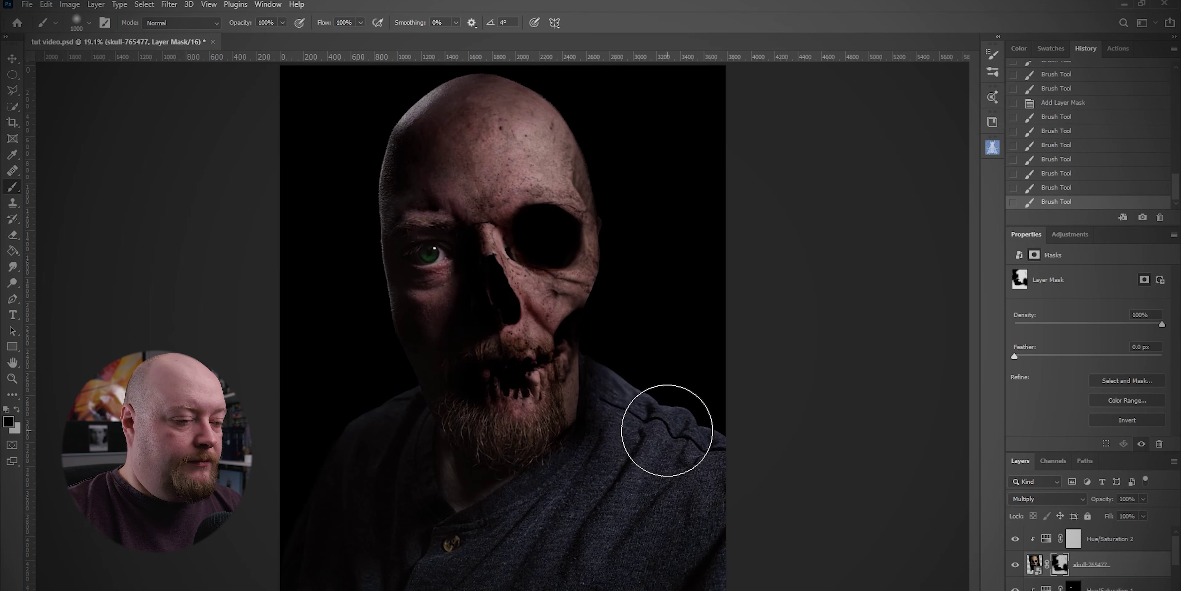
Step: Paint black on the skull mask with a 200 px brush where the shoulder meets the neck
{"action": "key", "text": "bracketleft"}
{"action": "key", "text": "bracketleft"}
{"action": "key", "text": "bracketleft"}
{"action": "key", "text": "bracketleft"}
{"action": "key", "text": "bracketleft"}
{"action": "key", "text": "bracketleft"}
{"action": "key", "text": "bracketleft"}
{"action": "key", "text": "bracketleft"}
{"action": "key", "text": "bracketleft"}
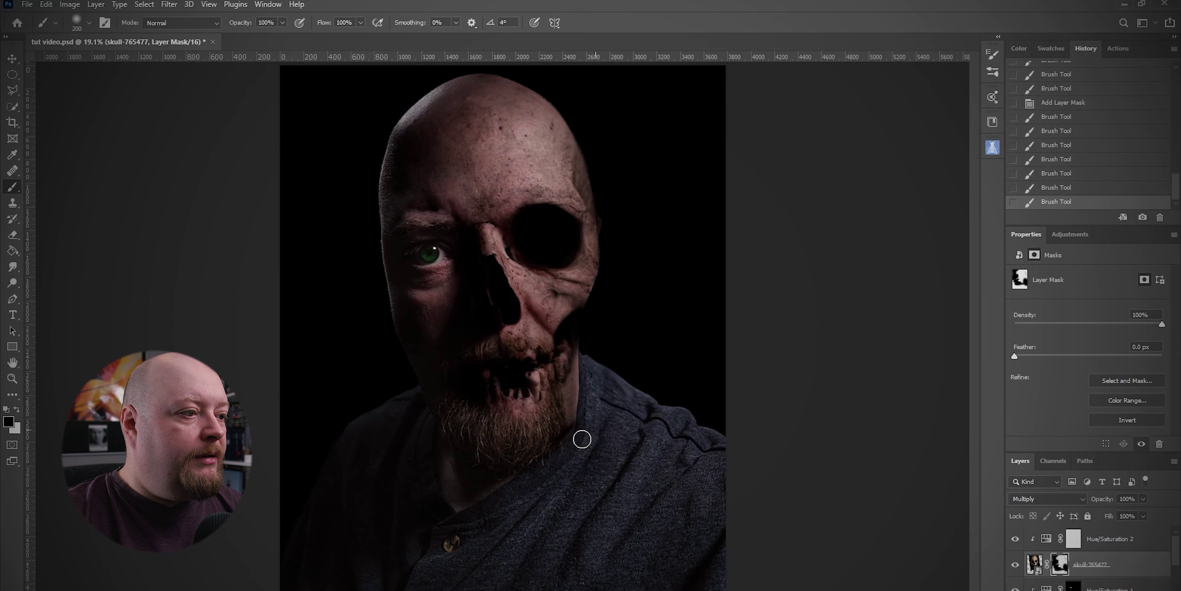
{"action": "left_click", "coordinate": [592, 408]}
Step: Paint black on the skull mask with a 500 px brush along the shoulder's inner edge and up beside the jaw
{"action": "key", "text": "bracketright"}
{"action": "key", "text": "bracketright"}
{"action": "key", "text": "bracketright"}
{"action": "key", "text": "bracketright"}
{"action": "left_click_drag", "start_coordinate": [593, 422], "coordinate": [615, 359]}
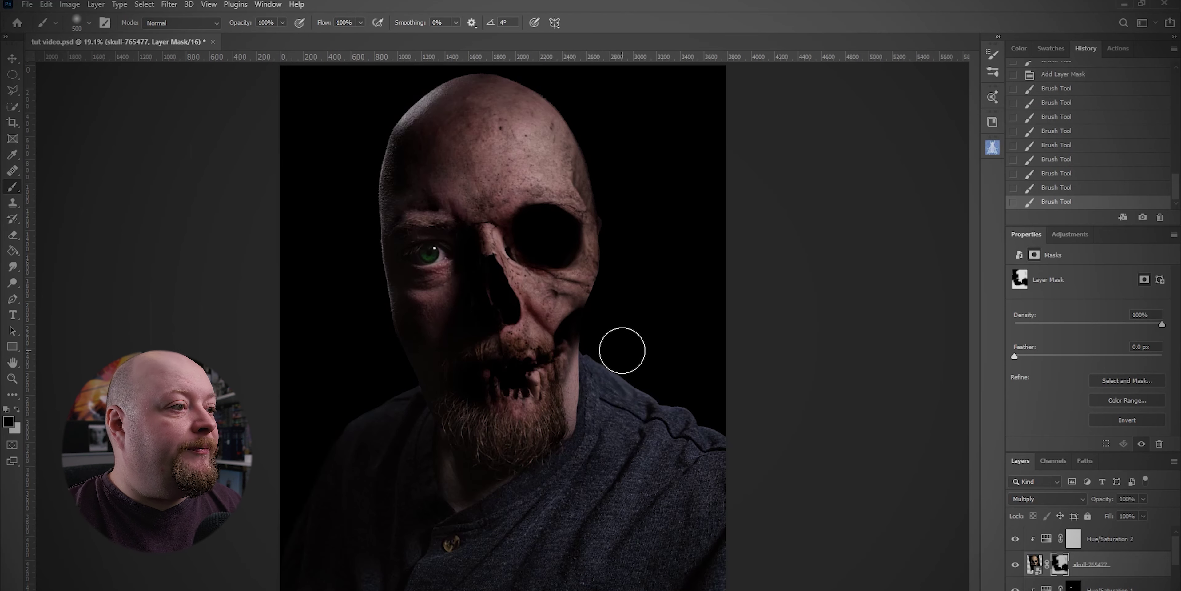
{"action": "mouse_move", "coordinate": [615, 319]}
{"action": "left_mouse_down"}
{"action": "mouse_move", "coordinate": [617, 303]}
{"action": "mouse_move", "coordinate": [621, 355]}
{"action": "left_mouse_up"}
{"action": "key", "text": "bracketleft"}
{"action": "key", "text": "bracketleft"}
{"action": "key", "text": "bracketleft"}
{"action": "key", "text": "bracketleft"}
{"action": "key", "text": "x"}
{"action": "key", "text": "bracketleft"}
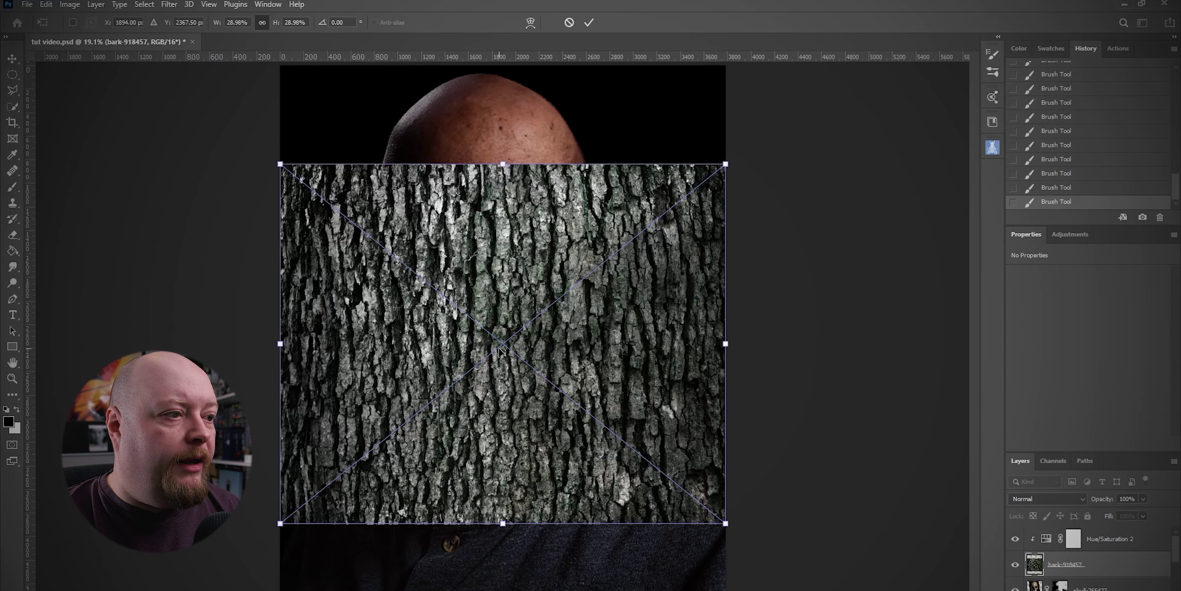
Step: Try placing the bark-918457 texture over the portrait, rotated -17.06° and moved up over the head
{"action": "key", "text": "Return"}
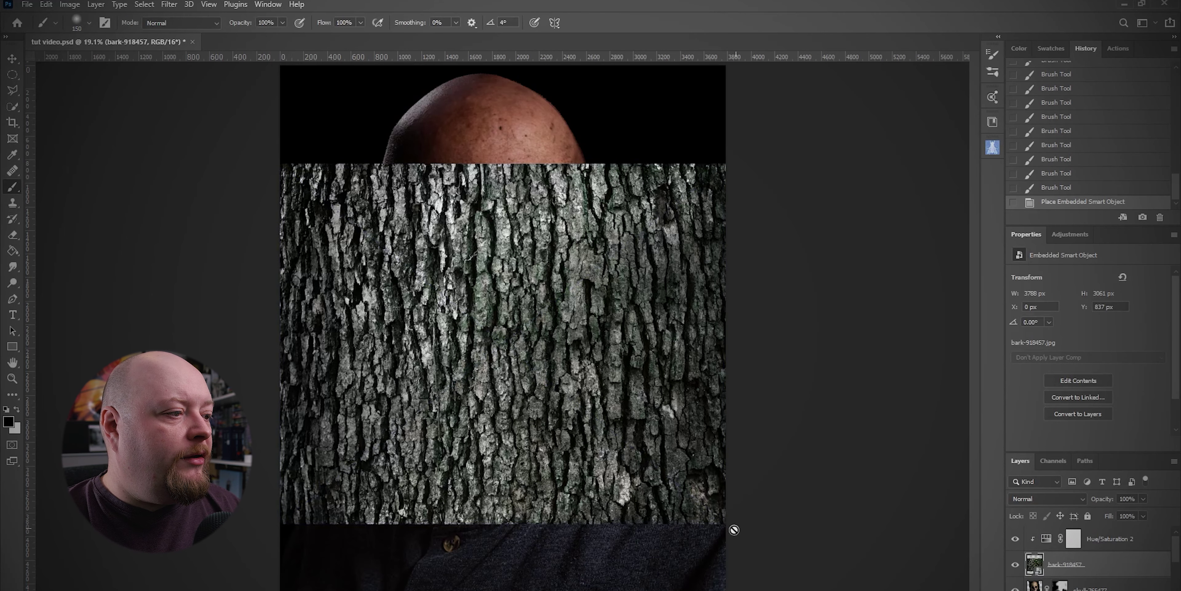
{"action": "left_click", "coordinate": [46, 4]}
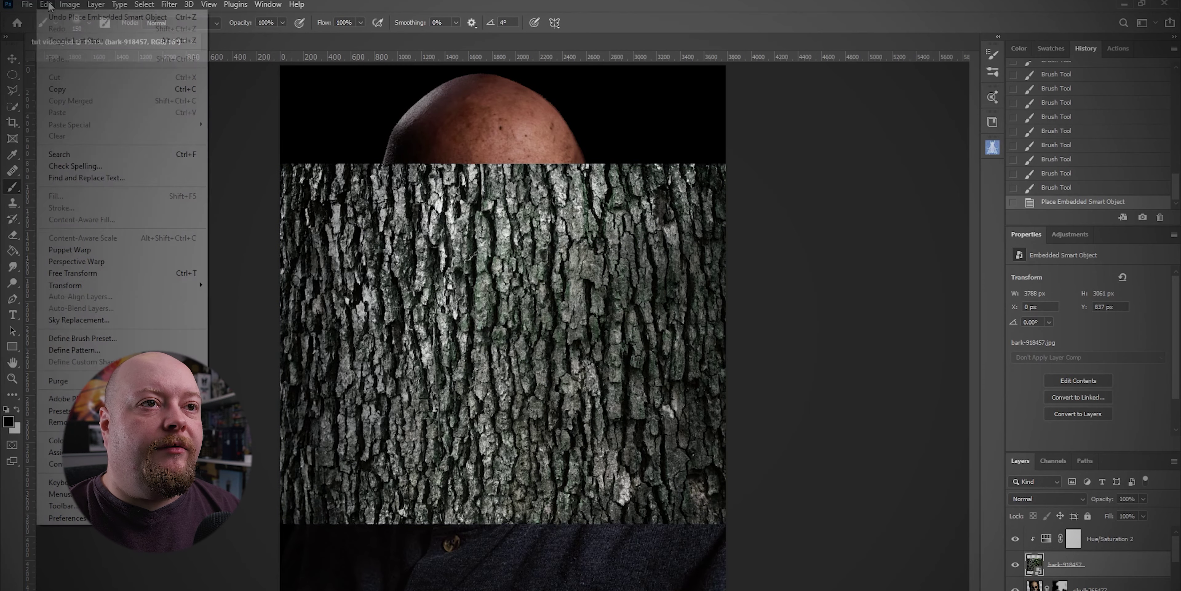
{"action": "left_click", "coordinate": [74, 272]}
{"action": "left_click_drag", "start_coordinate": [838, 448], "coordinate": [853, 413]}
{"action": "left_click_drag", "start_coordinate": [571, 315], "coordinate": [550, 271]}
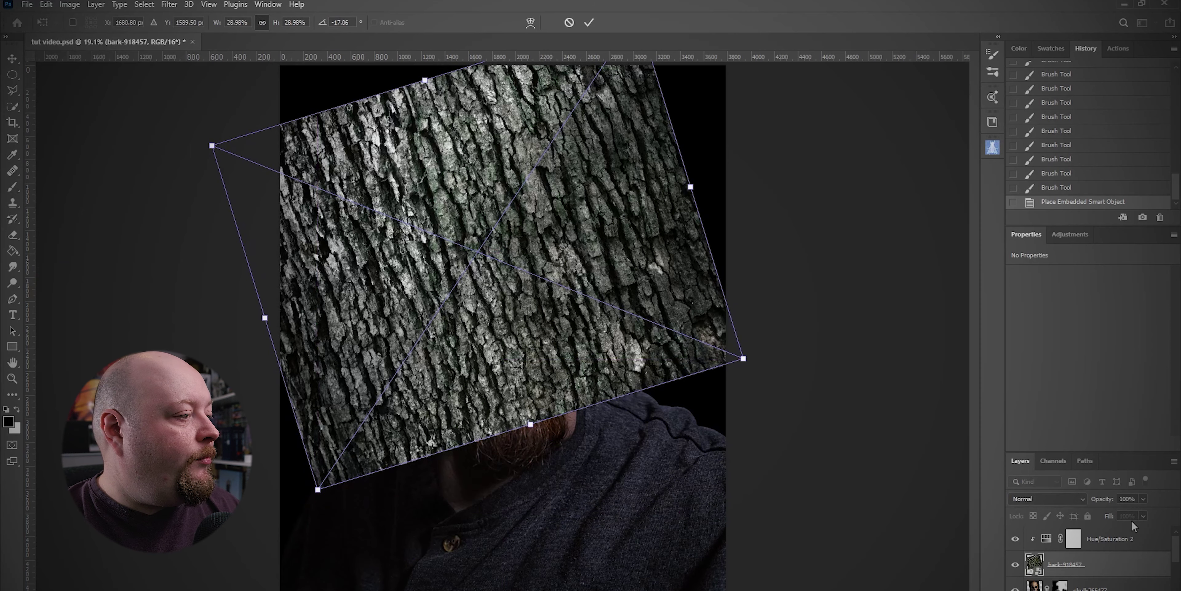
Step: Try the bark texture in Overlay mode, repositioned and enlarged over the face
{"action": "left_click", "coordinate": [1062, 497]}
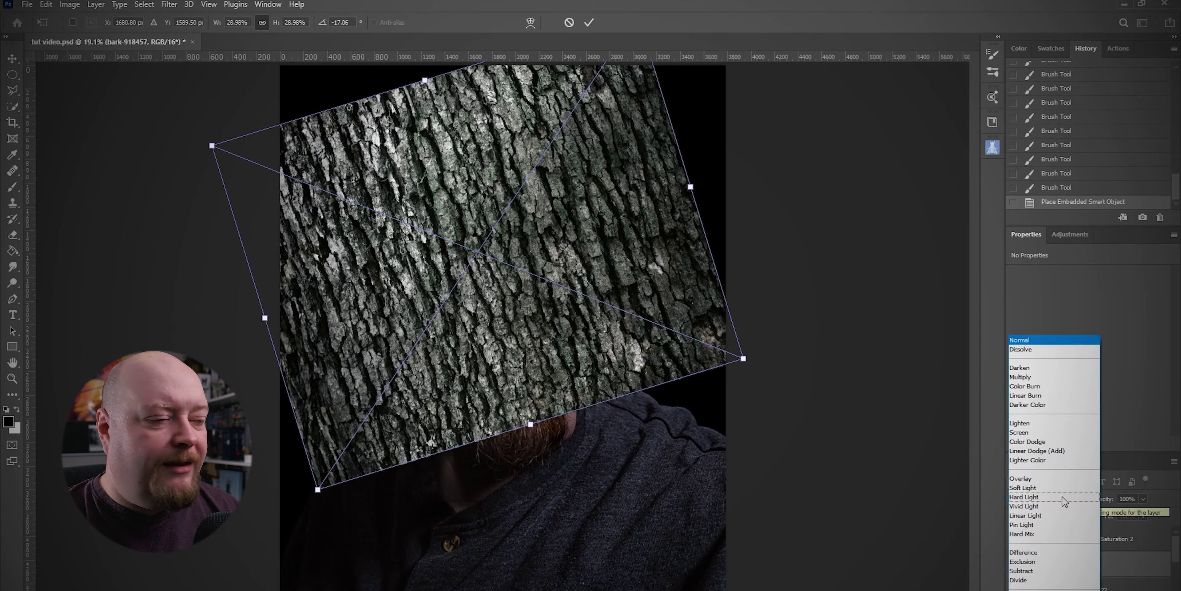
{"action": "left_click", "coordinate": [1044, 477]}
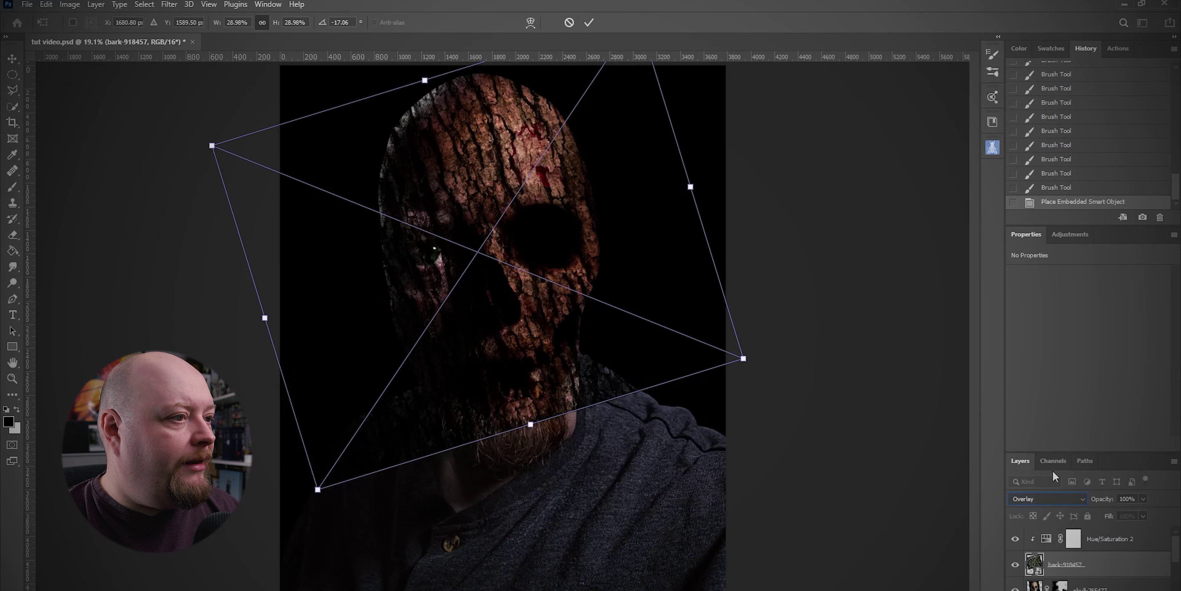
{"action": "left_click_drag", "start_coordinate": [476, 152], "coordinate": [464, 173]}
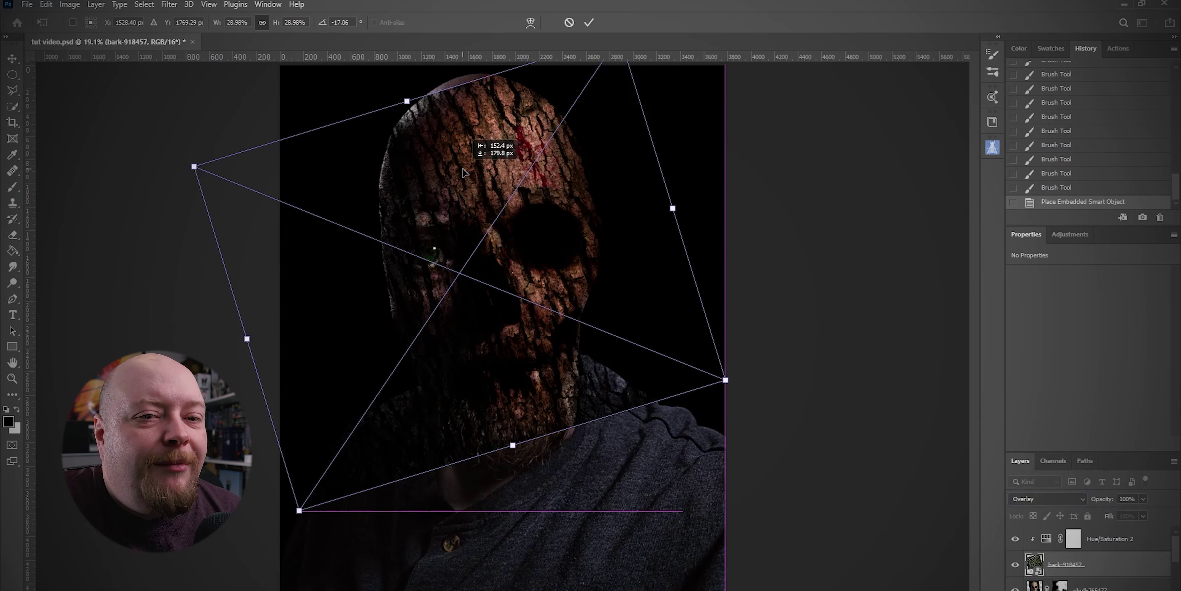
{"action": "mouse_move", "coordinate": [465, 172]}
{"action": "left_mouse_down"}
{"action": "mouse_move", "coordinate": [463, 159]}
{"action": "mouse_move", "coordinate": [452, 163]}
{"action": "left_mouse_up"}
{"action": "left_click_drag", "start_coordinate": [452, 166], "coordinate": [452, 165]}
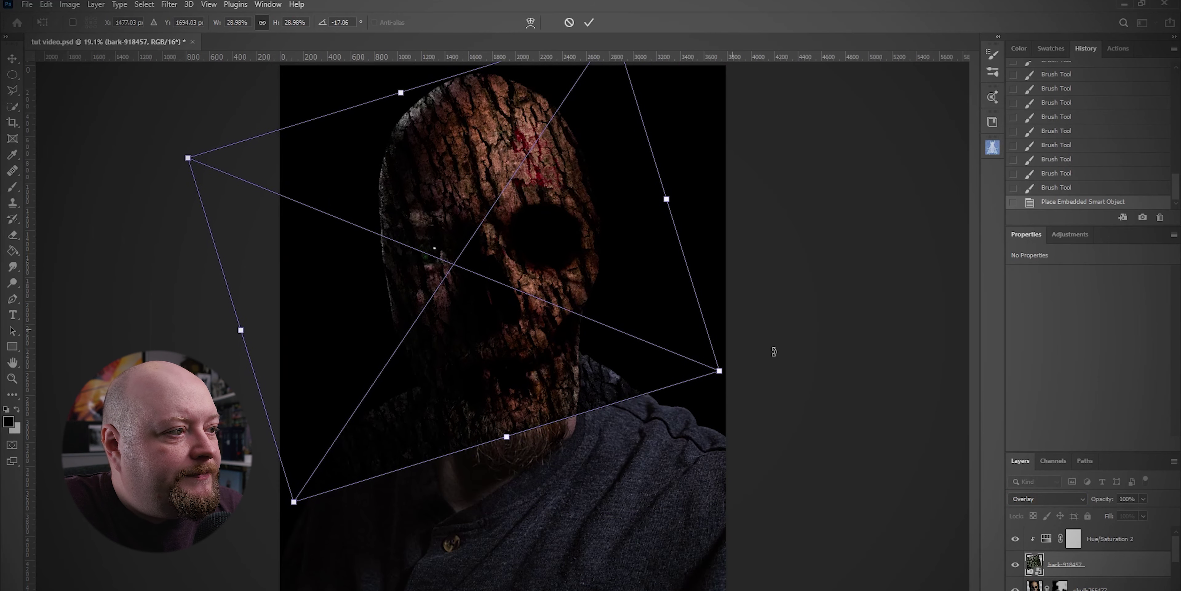
{"action": "left_click_drag", "start_coordinate": [724, 374], "coordinate": [690, 379]}
{"action": "key", "text": "Return"}
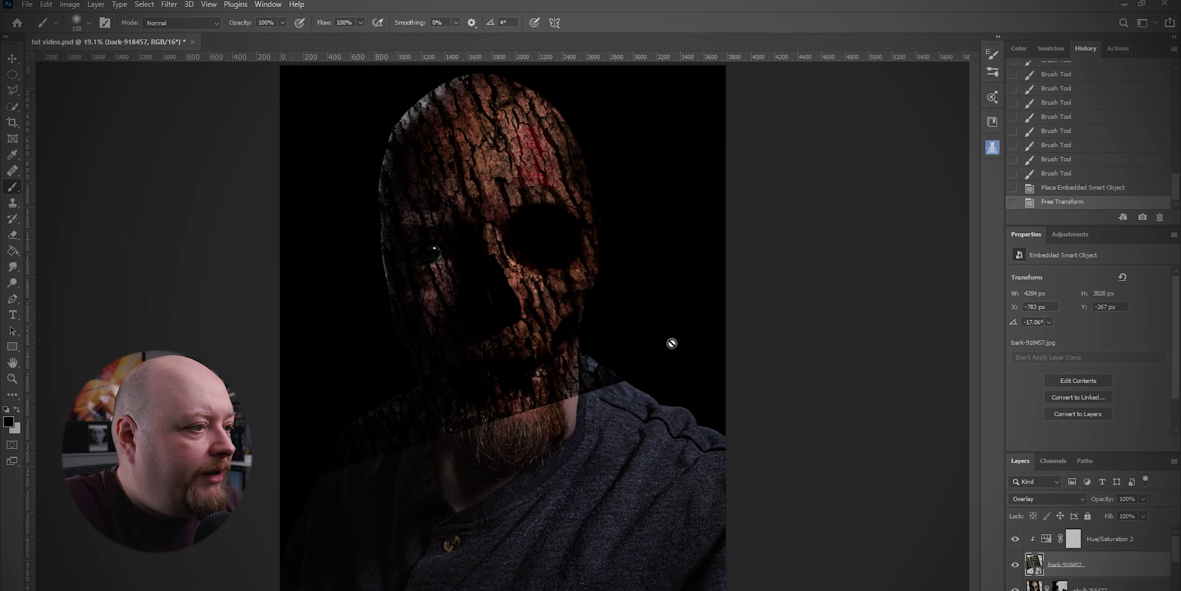
Step: Try the bark texture at 85% opacity and delete its layer
{"action": "mouse_move", "coordinate": [1099, 503]}
{"action": "left_mouse_down"}
{"action": "mouse_move", "coordinate": [1073, 503]}
{"action": "mouse_move", "coordinate": [1089, 501]}
{"action": "left_mouse_up"}
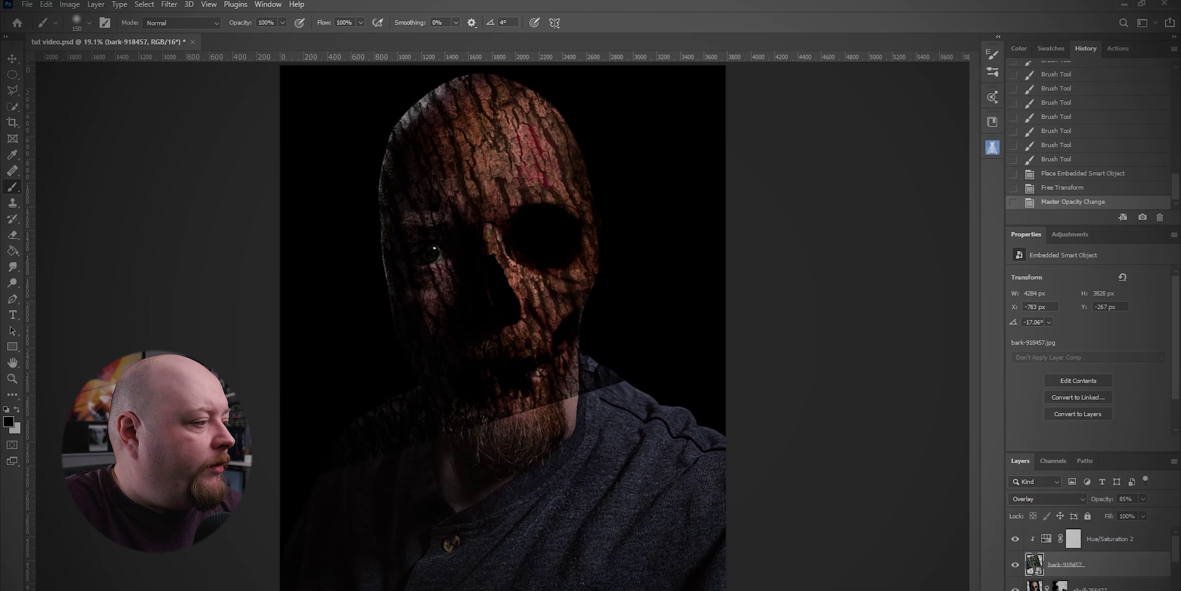
{"action": "key", "text": "Delete"}
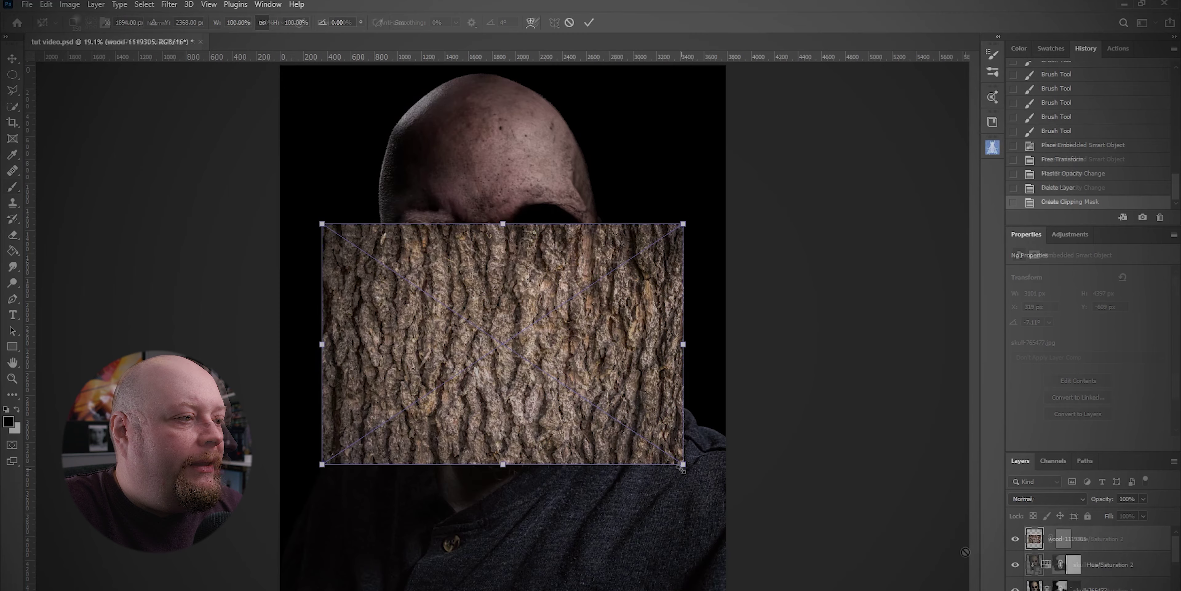
Step: Scale the wood-1119305 texture to 136.98%, rotate it -18.66° over the head and set its blend mode to Overlay
{"action": "left_click_drag", "start_coordinate": [687, 467], "coordinate": [819, 464]}
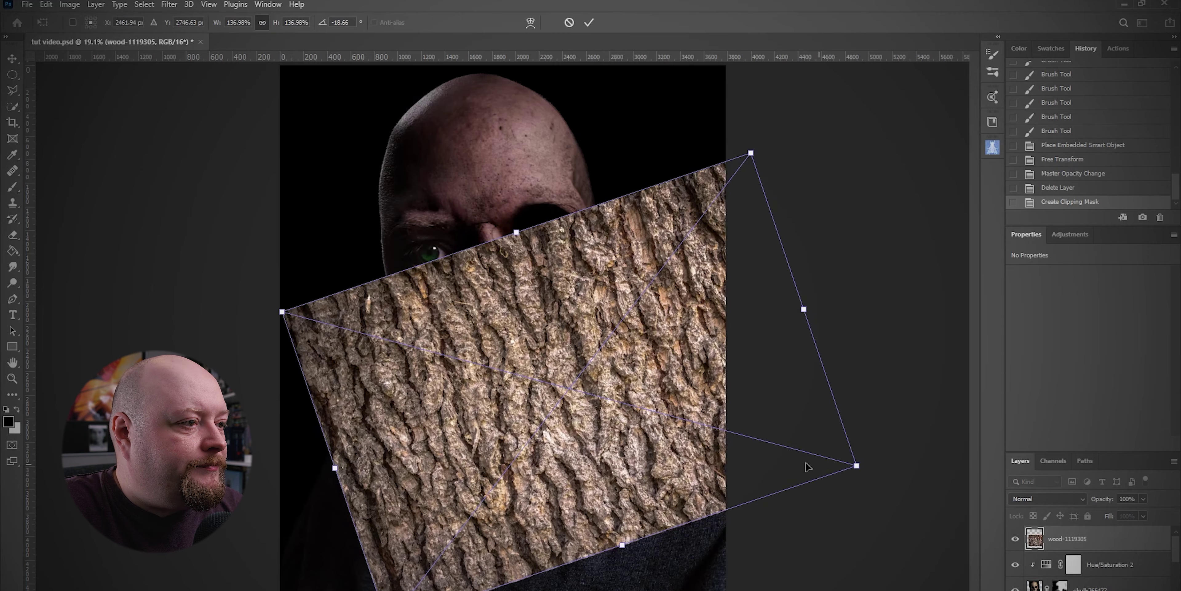
{"action": "left_click_drag", "start_coordinate": [610, 414], "coordinate": [490, 278]}
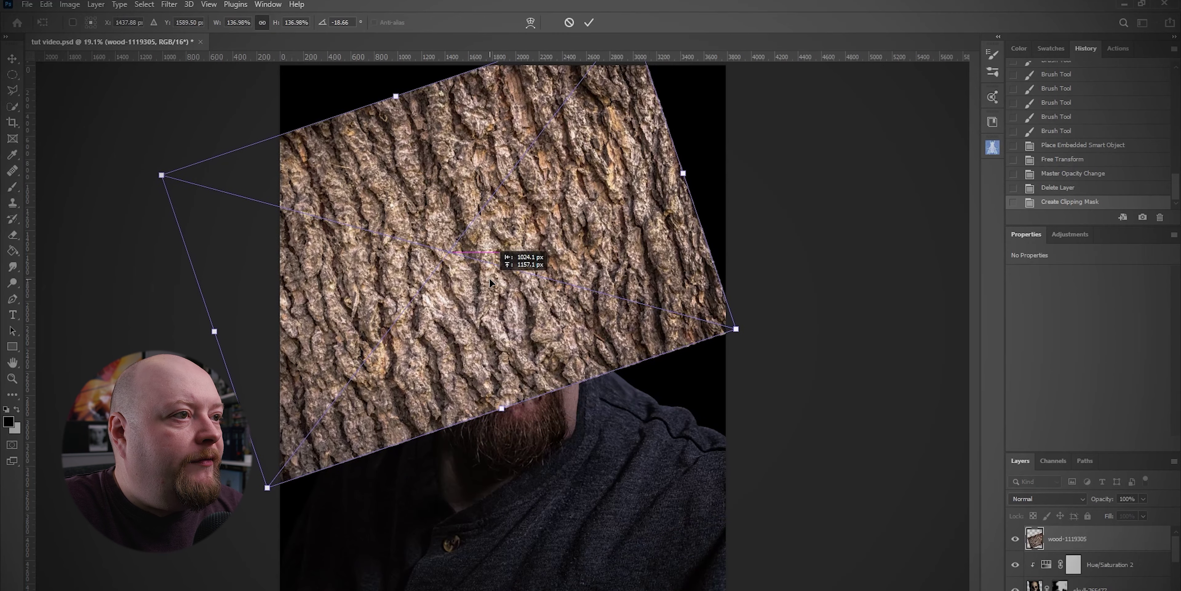
{"action": "left_click", "coordinate": [1055, 498]}
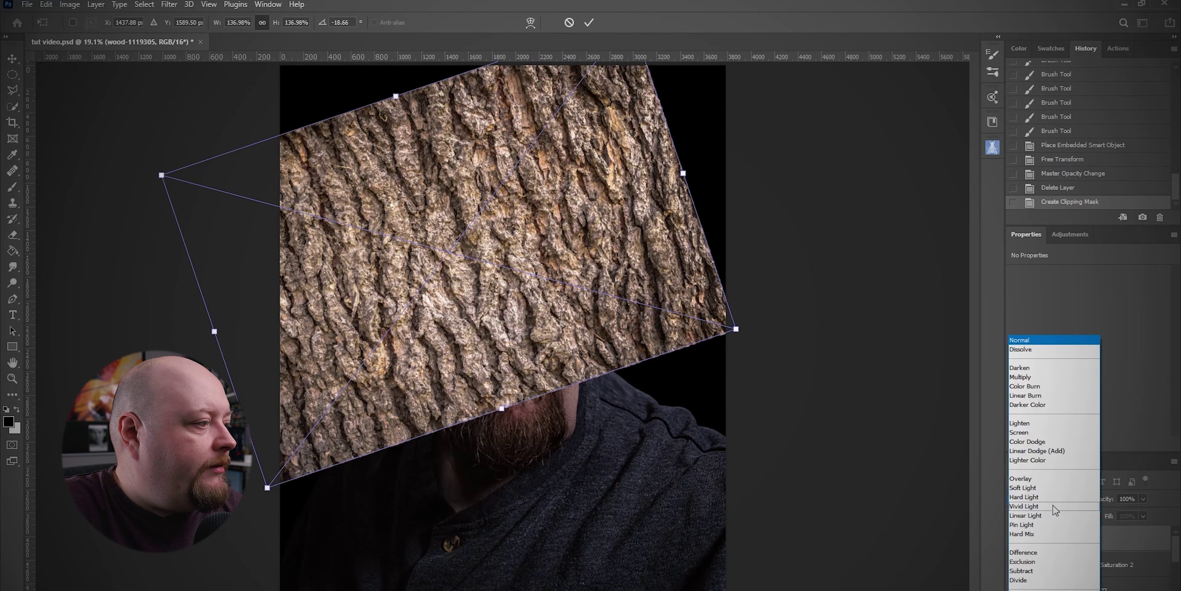
{"action": "left_click", "coordinate": [1046, 479]}
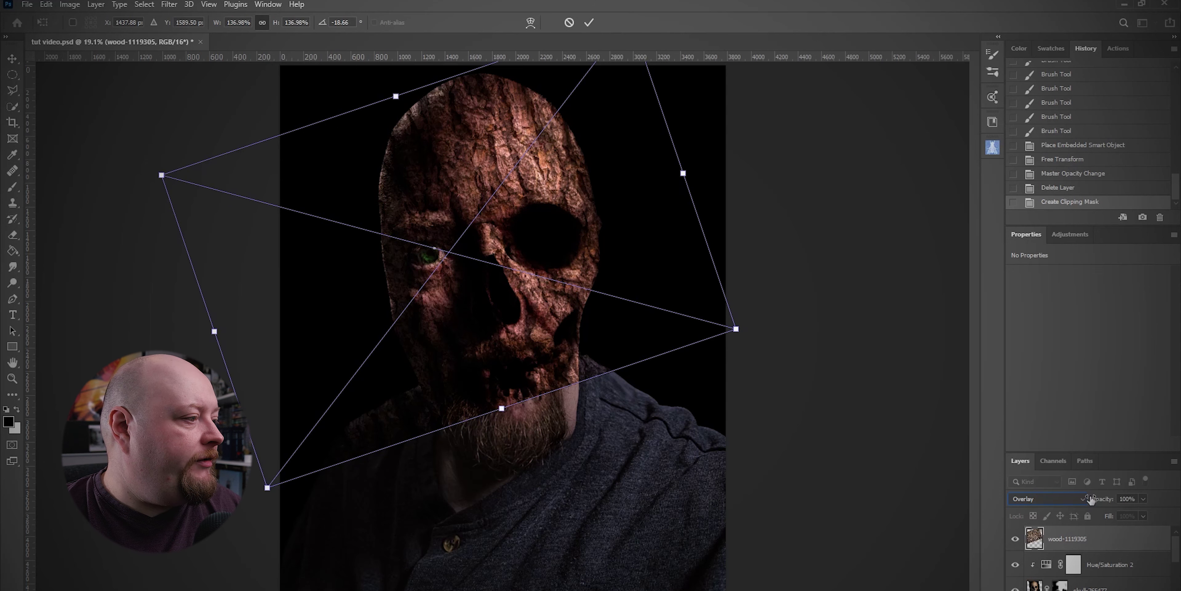
Step: Lower the wood texture's opacity to 78% and place it over the man's half of the face
{"action": "left_click_drag", "start_coordinate": [1108, 503], "coordinate": [1101, 503]}
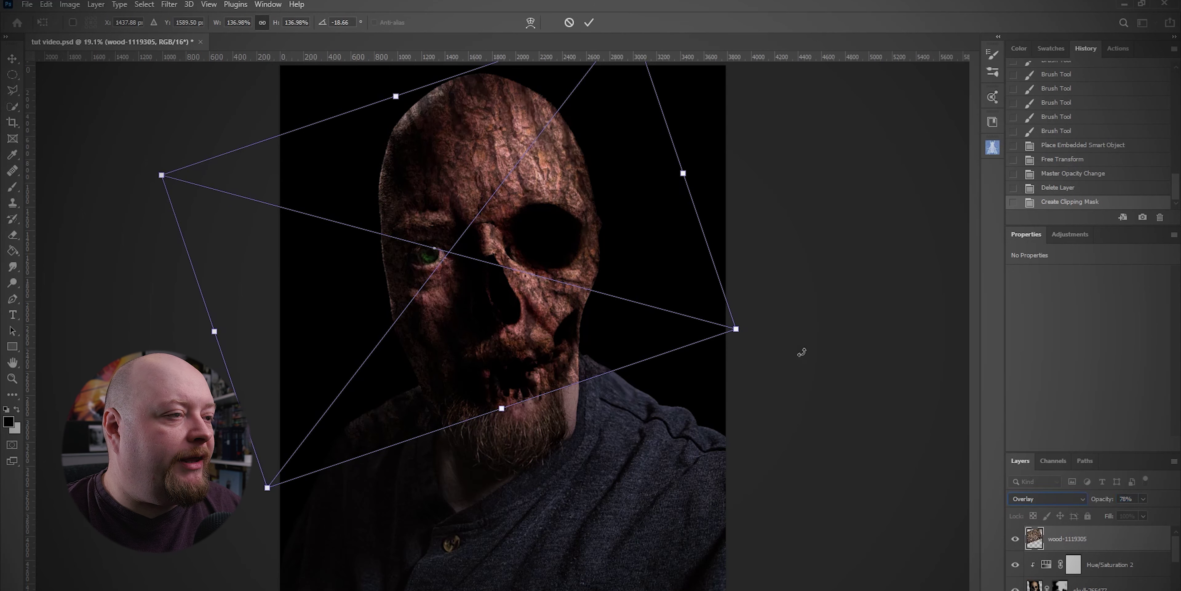
{"action": "left_click_drag", "start_coordinate": [438, 228], "coordinate": [295, 262]}
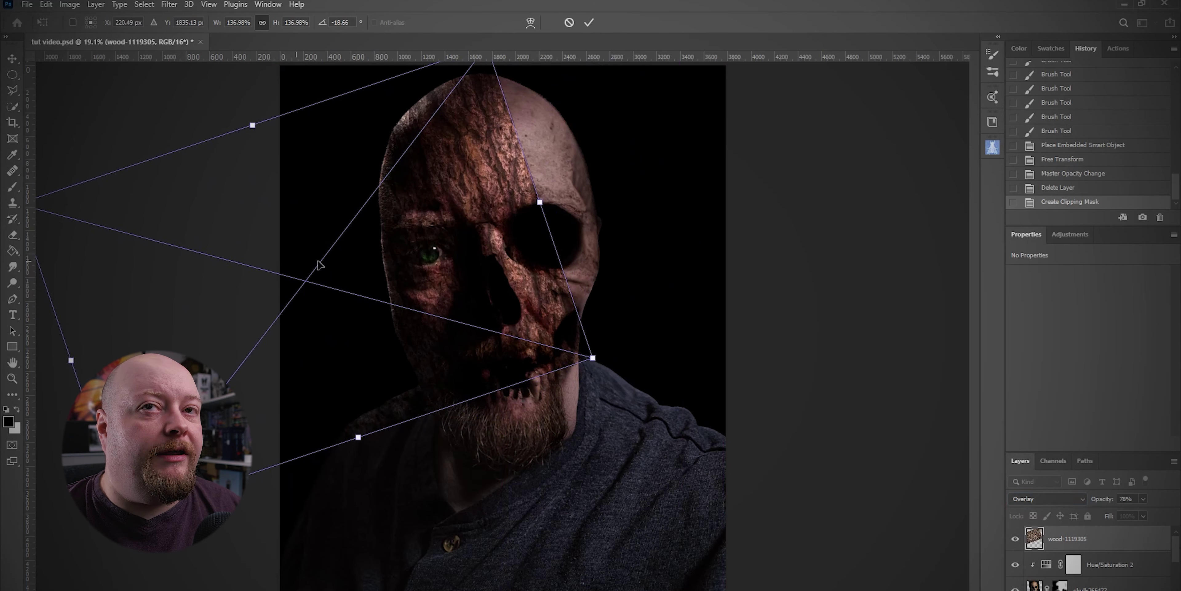
{"action": "key", "text": "Return"}
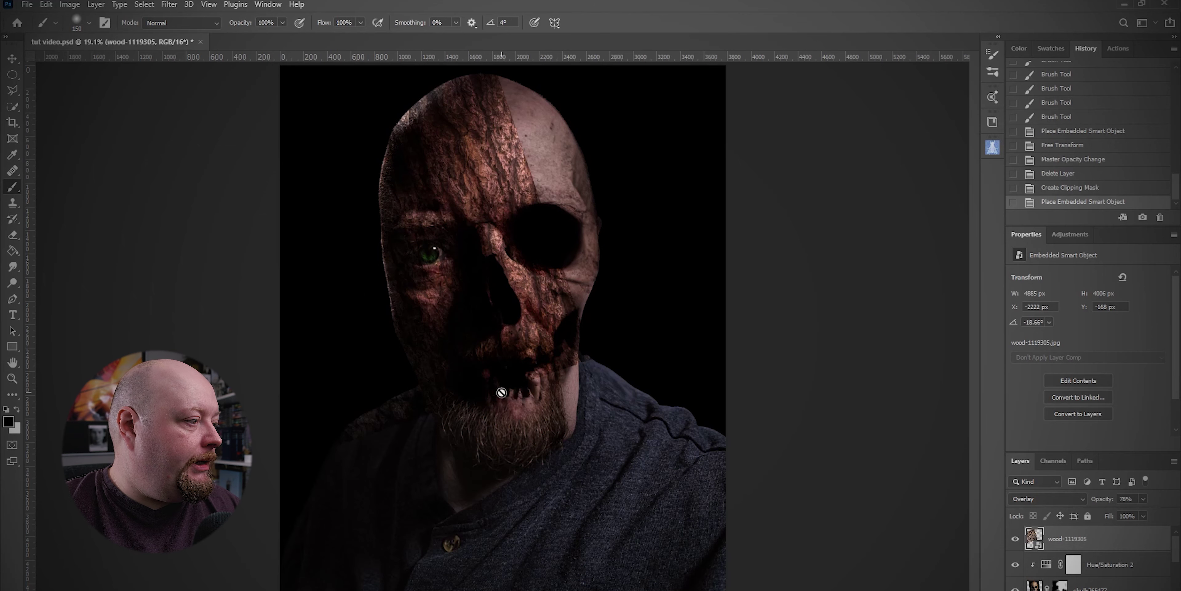
Step: Add a Reveal All layer mask to the wood texture
{"action": "left_click", "coordinate": [96, 6]}
{"action": "mouse_move", "coordinate": [183, 202]}
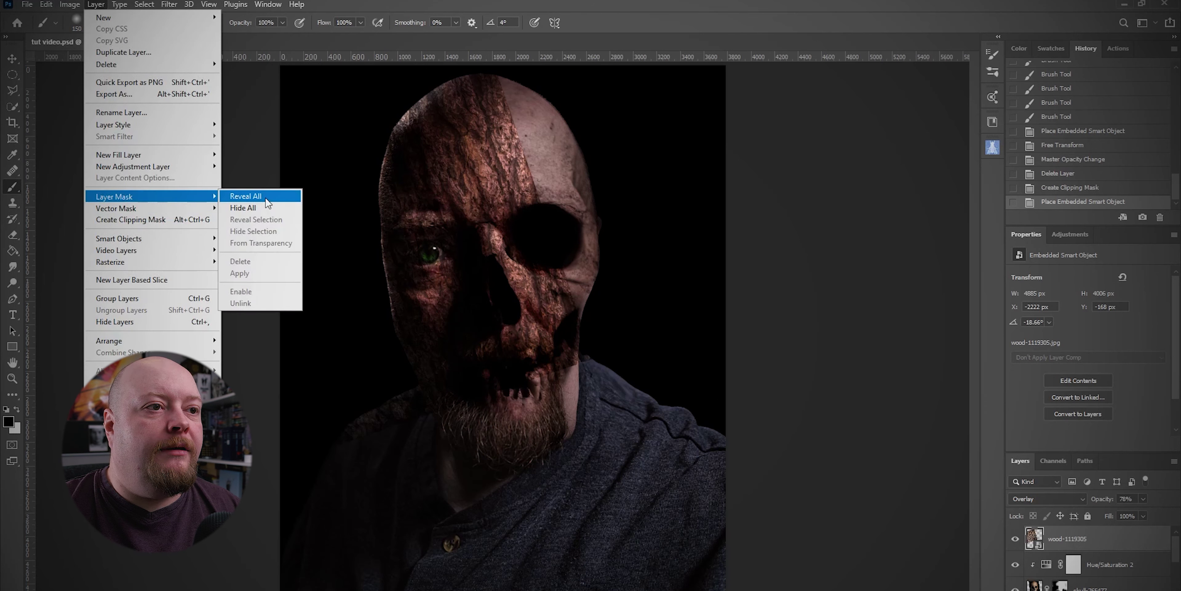
{"action": "left_click", "coordinate": [248, 197]}
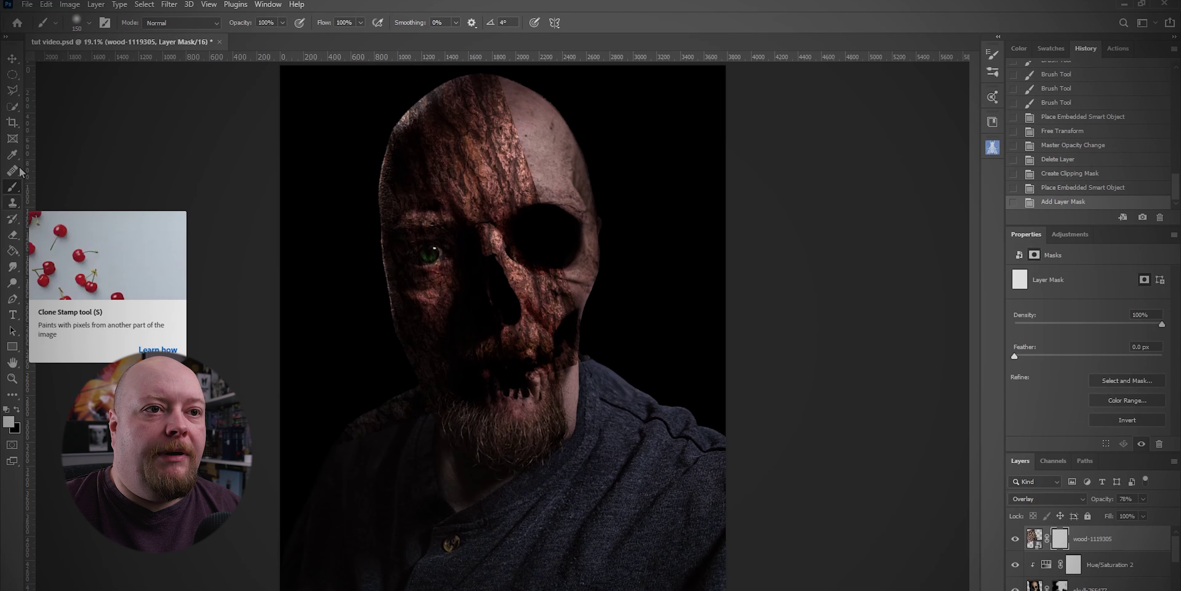
Step: Paint black on the wood texture's mask to hide the texture across the whole face
{"action": "key", "text": "bracketright"}
{"action": "key", "text": "bracketright"}
{"action": "key", "text": "bracketright"}
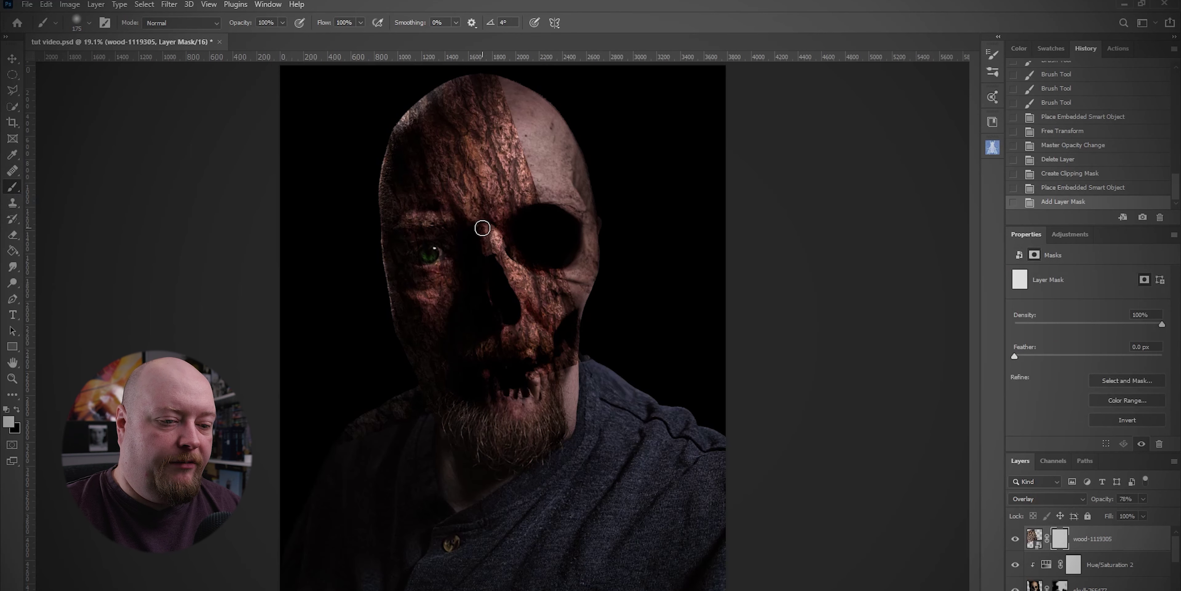
{"action": "mouse_move", "coordinate": [476, 222]}
{"action": "left_mouse_down"}
{"action": "mouse_move", "coordinate": [461, 190]}
{"action": "mouse_move", "coordinate": [478, 291]}
{"action": "mouse_move", "coordinate": [436, 382]}
{"action": "mouse_move", "coordinate": [527, 277]}
{"action": "mouse_move", "coordinate": [463, 104]}
{"action": "mouse_move", "coordinate": [393, 100]}
{"action": "mouse_move", "coordinate": [411, 364]}
{"action": "mouse_move", "coordinate": [578, 333]}
{"action": "mouse_move", "coordinate": [566, 429]}
{"action": "mouse_move", "coordinate": [596, 329]}
{"action": "mouse_move", "coordinate": [532, 174]}
{"action": "left_mouse_up"}
{"action": "key", "text": "x"}
{"action": "key", "text": "bracketright"}
{"action": "key", "text": "bracketright"}
{"action": "key", "text": "bracketright"}
{"action": "key", "text": "bracketright"}
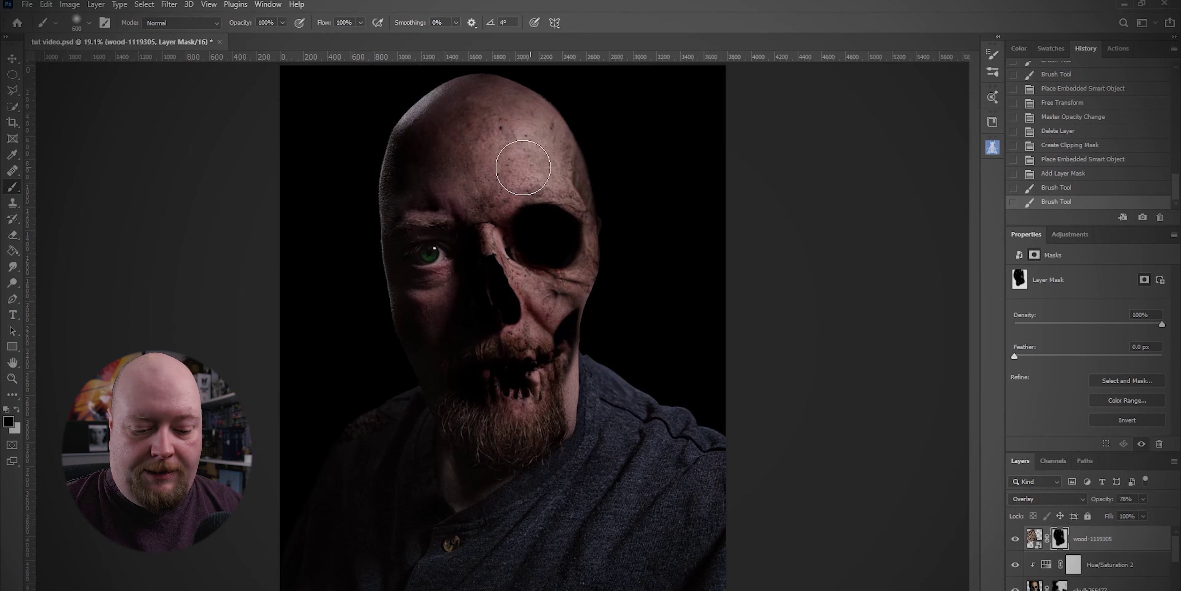
Step: Paint white on the wood mask with a 1000 px brush to reveal texture on the forehead and around the nose and mouth
{"action": "key", "text": "x"}
{"action": "key", "text": "bracketright"}
{"action": "key", "text": "bracketright"}
{"action": "key", "text": "bracketright"}
{"action": "key", "text": "bracketright"}
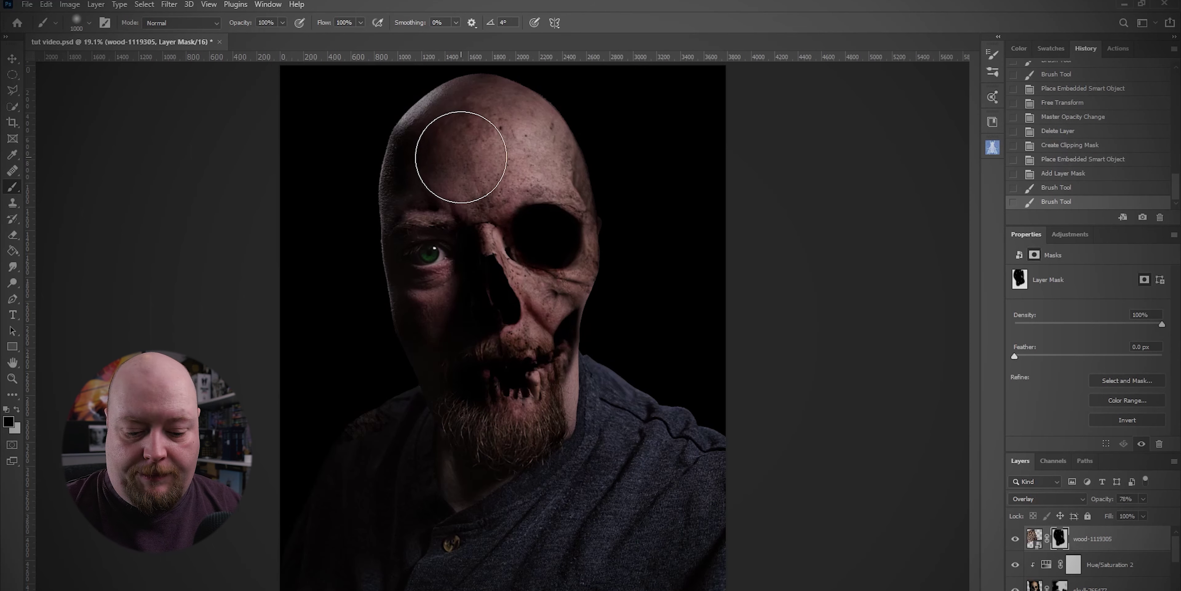
{"action": "left_click", "coordinate": [454, 150]}
{"action": "mouse_move", "coordinate": [448, 137]}
{"action": "left_mouse_down"}
{"action": "mouse_move", "coordinate": [448, 206]}
{"action": "mouse_move", "coordinate": [443, 106]}
{"action": "mouse_move", "coordinate": [422, 168]}
{"action": "left_mouse_up"}
{"action": "mouse_move", "coordinate": [461, 351]}
{"action": "left_mouse_down"}
{"action": "mouse_move", "coordinate": [528, 333]}
{"action": "mouse_move", "coordinate": [518, 313]}
{"action": "left_mouse_up"}
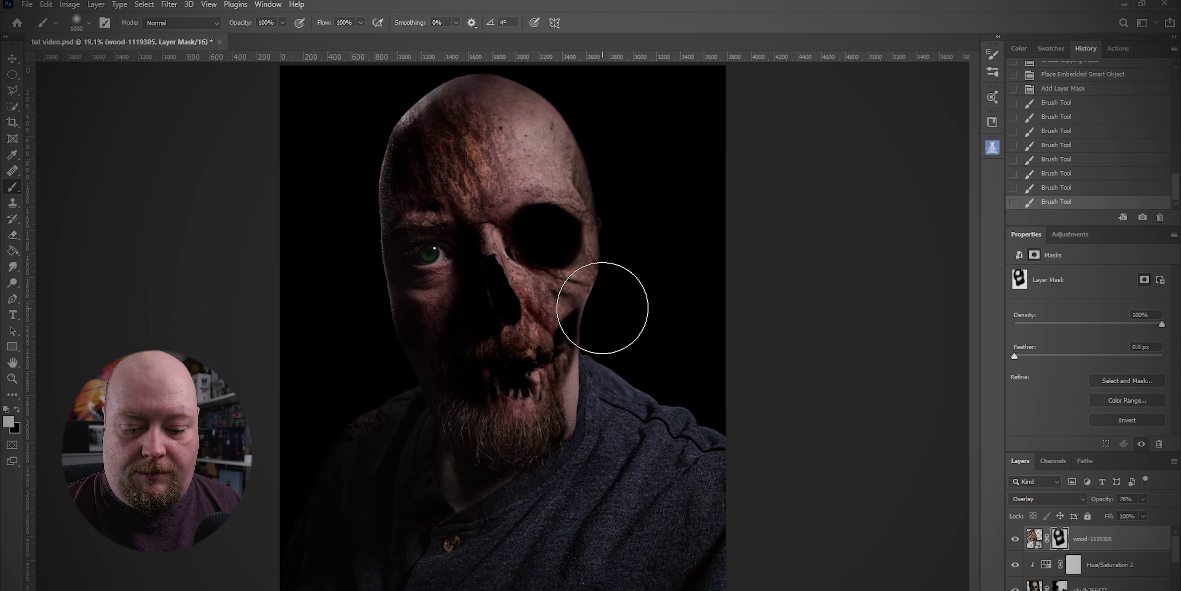
Step: Add a Hue/Saturation adjustment layer above the wood texture and clip it to that layer
{"action": "left_click", "coordinate": [12, 58]}
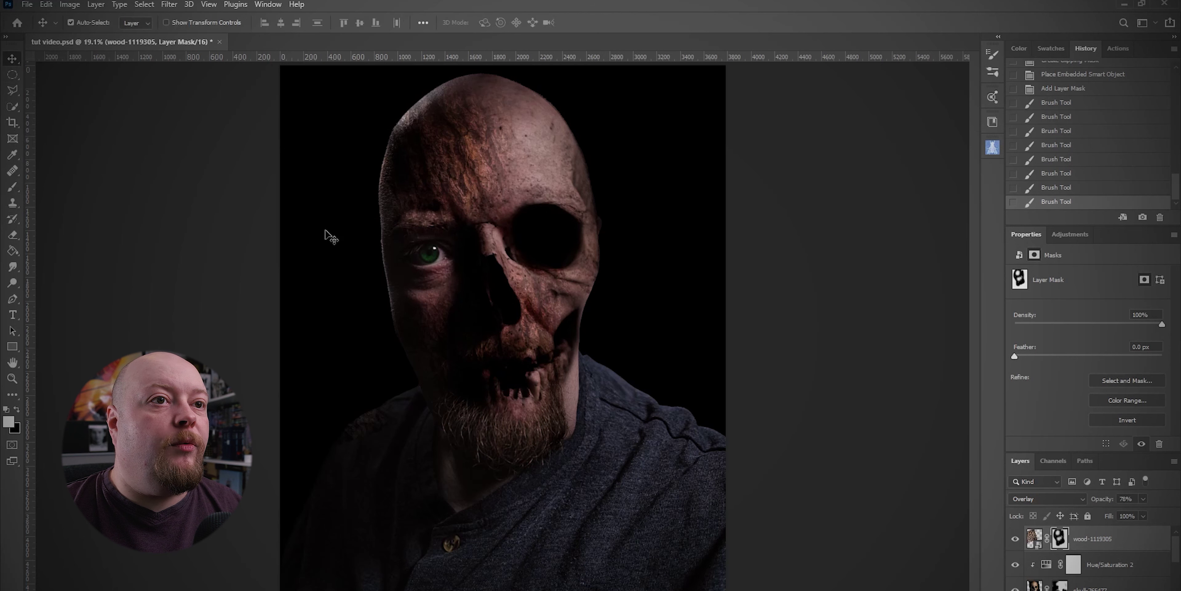
{"action": "left_click", "coordinate": [1069, 235]}
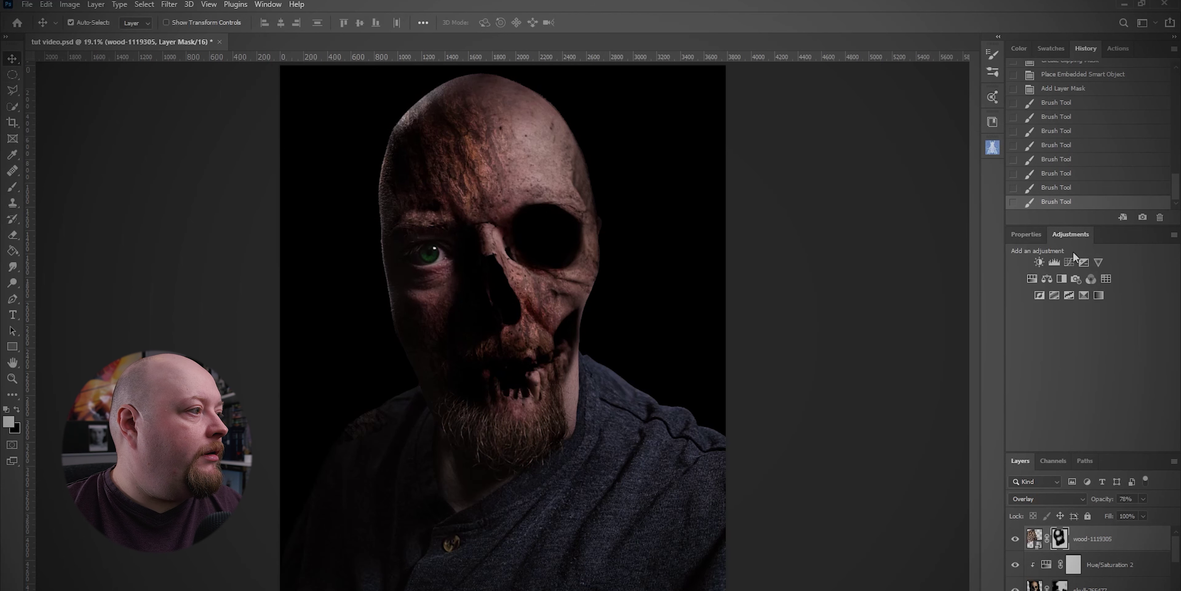
{"action": "left_click", "coordinate": [1032, 279]}
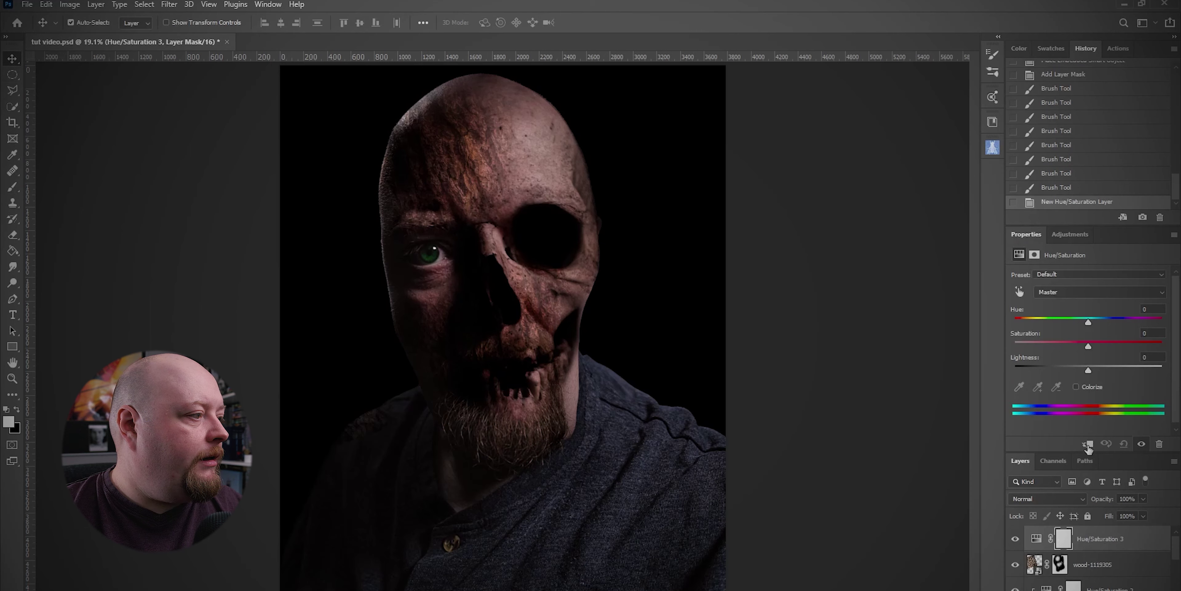
{"action": "left_click", "coordinate": [1087, 444]}
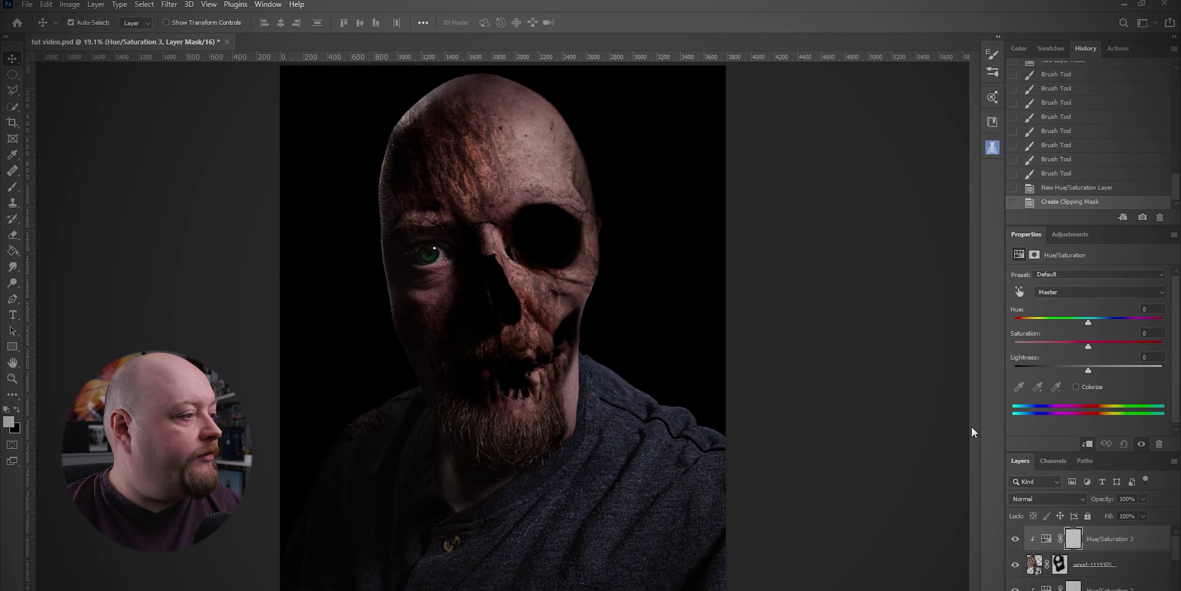
Step: Set the wood texture's Hue/Saturation adjustment to hue +5, saturation -72 and lightness +8
{"action": "mouse_move", "coordinate": [1087, 346]}
{"action": "left_mouse_down"}
{"action": "mouse_move", "coordinate": [1048, 348]}
{"action": "mouse_move", "coordinate": [1068, 349]}
{"action": "left_mouse_up"}
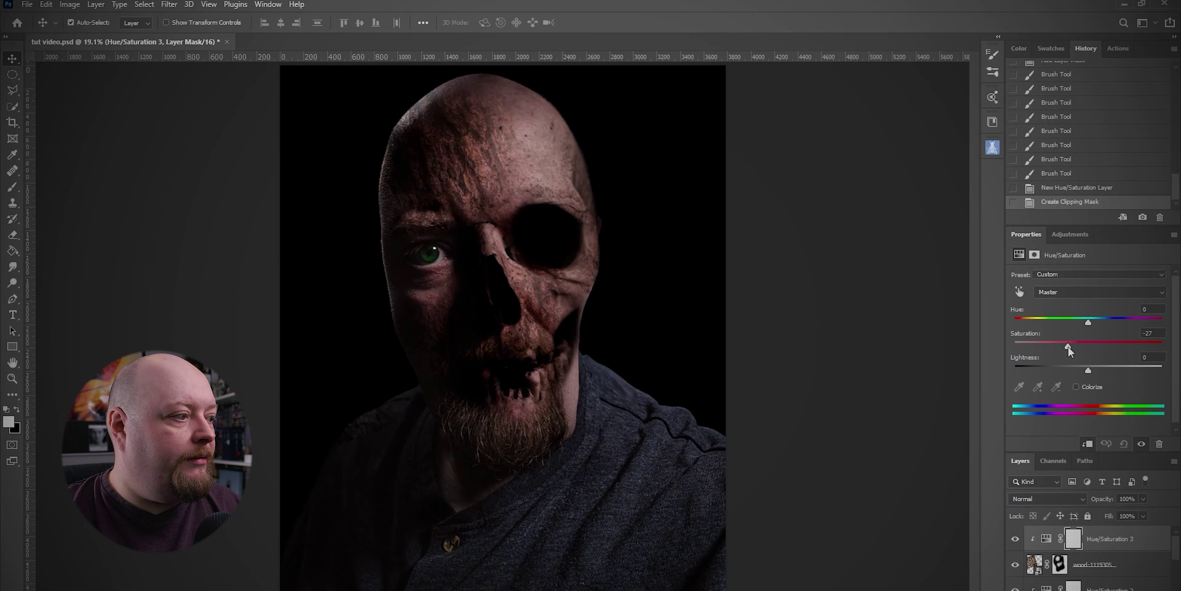
{"action": "left_click_drag", "start_coordinate": [1068, 350], "coordinate": [1058, 346]}
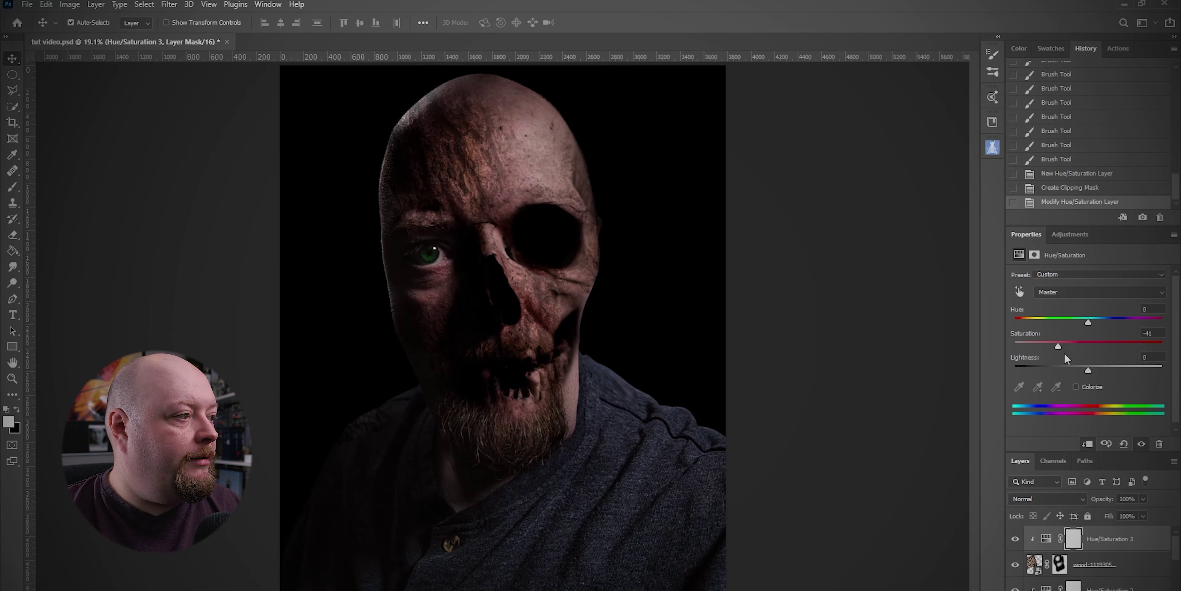
{"action": "left_click_drag", "start_coordinate": [1087, 368], "coordinate": [1094, 369]}
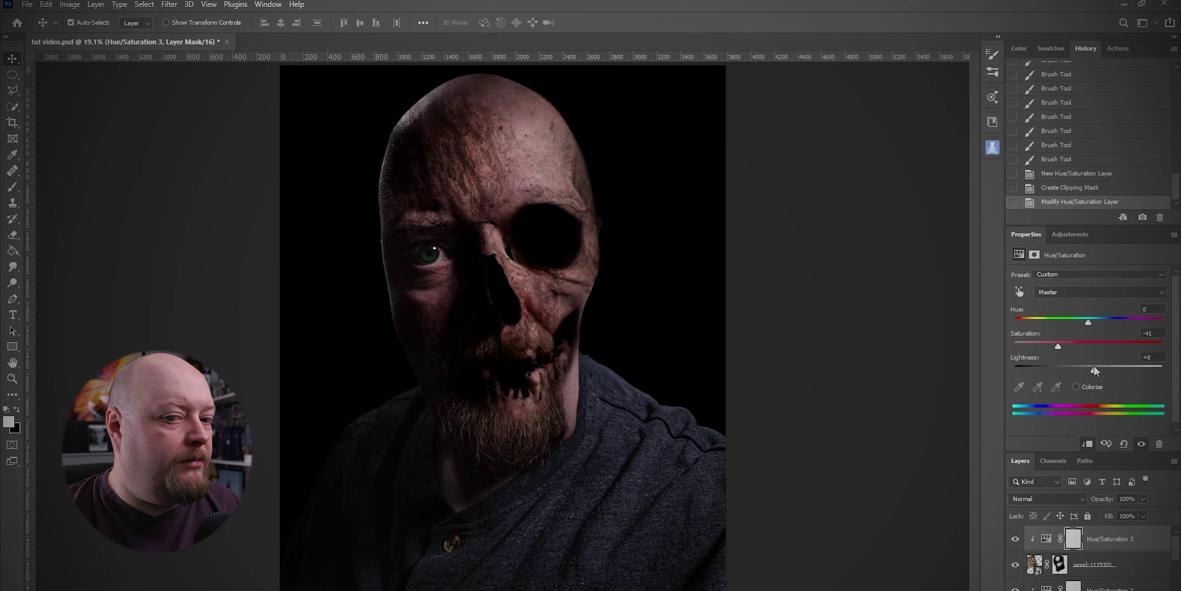
{"action": "mouse_move", "coordinate": [1088, 321]}
{"action": "left_mouse_down"}
{"action": "mouse_move", "coordinate": [1068, 322]}
{"action": "mouse_move", "coordinate": [1102, 318]}
{"action": "mouse_move", "coordinate": [1092, 321]}
{"action": "left_mouse_up"}
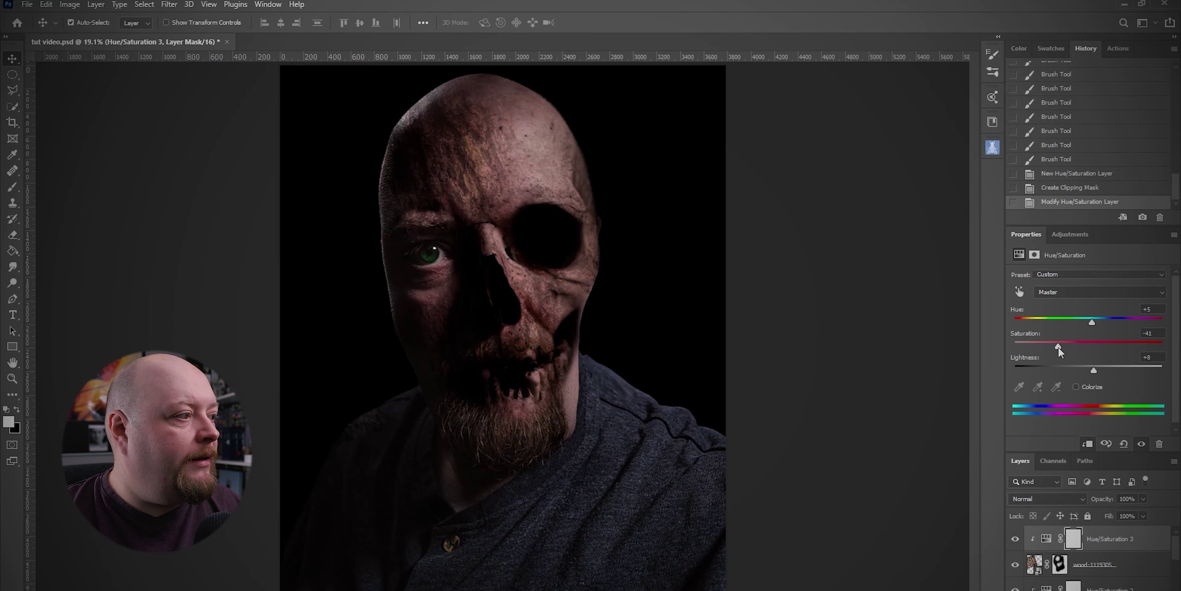
{"action": "left_click_drag", "start_coordinate": [1063, 347], "coordinate": [1037, 347]}
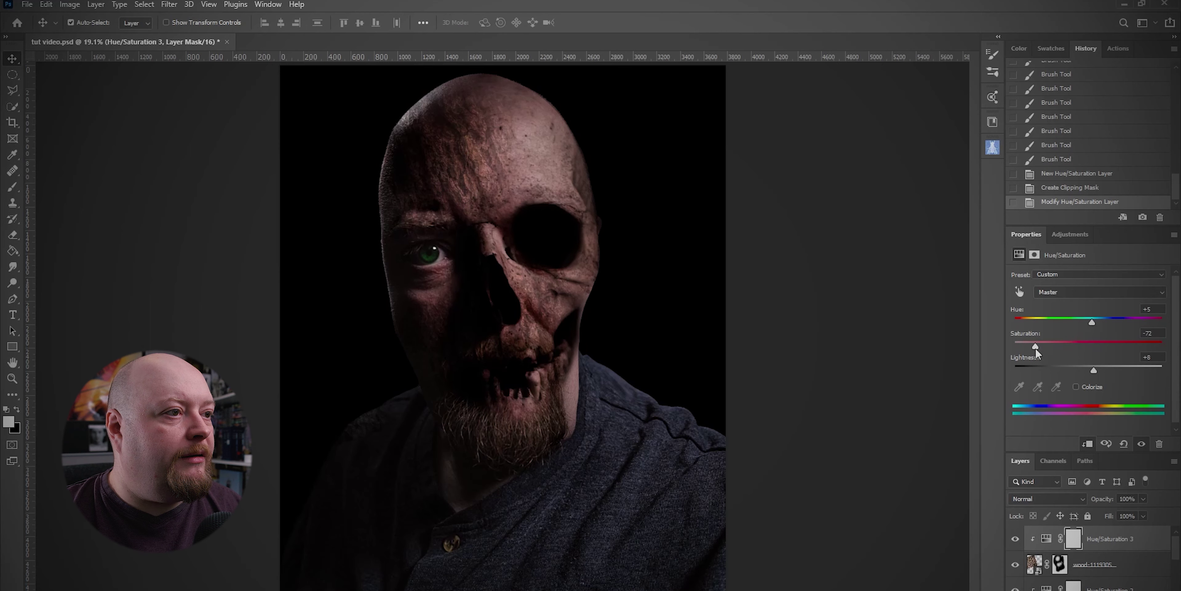
Step: Lower the lightness of the wood texture's Hue/Saturation adjustment to -18
{"action": "left_click_drag", "start_coordinate": [1094, 370], "coordinate": [1073, 370]}
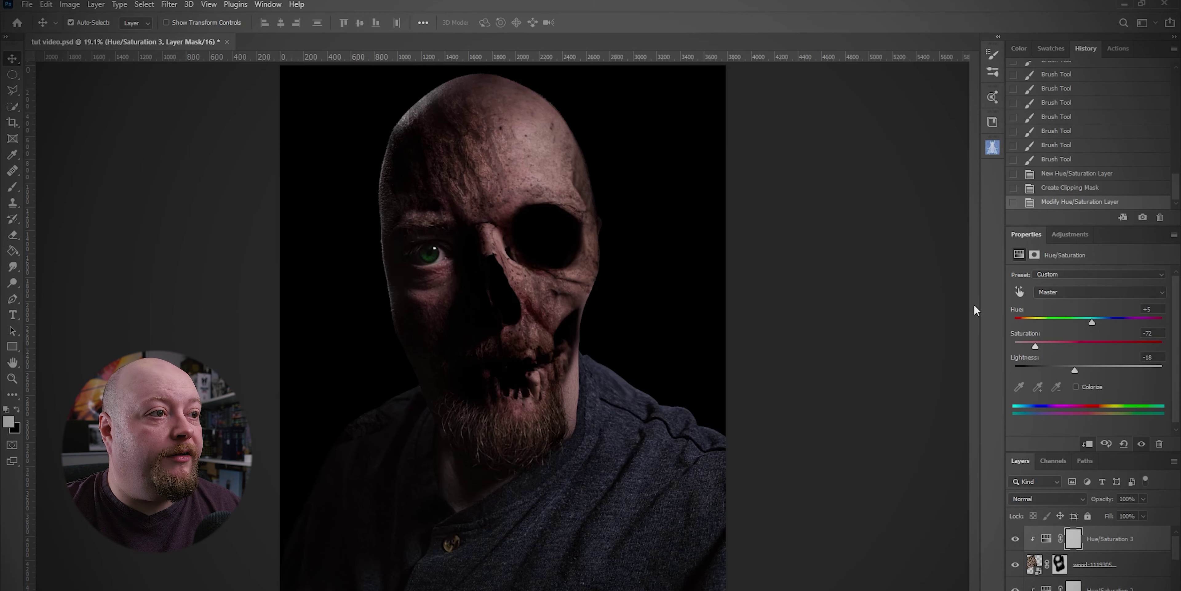
{"action": "left_click", "coordinate": [1153, 565]}
{"action": "left_click", "coordinate": [1164, 543]}
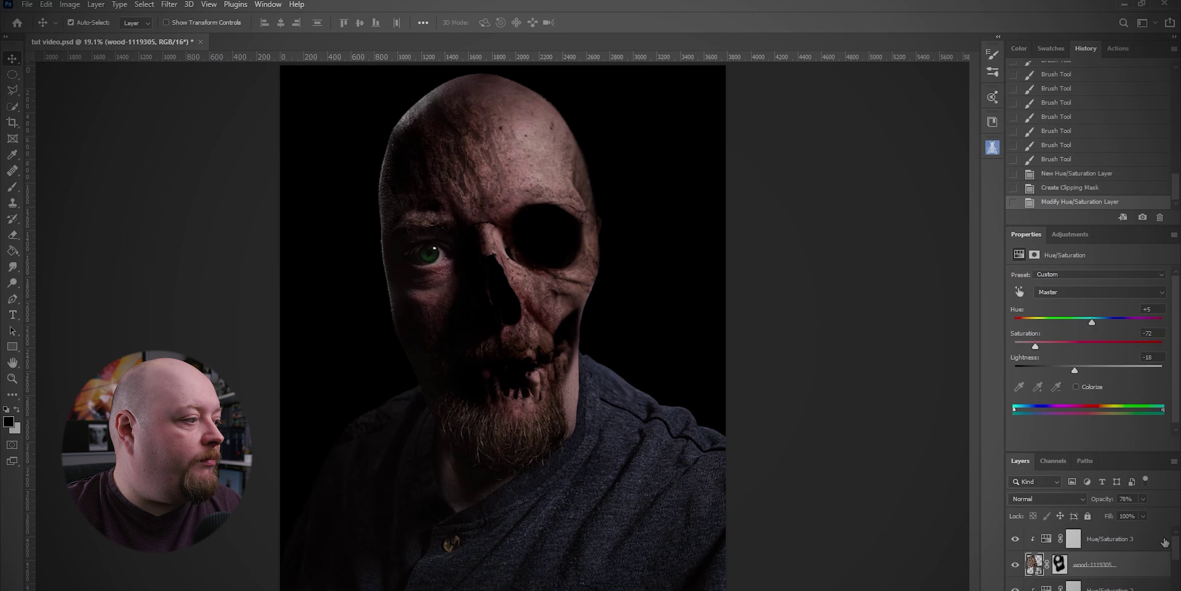
Step: Add a Brightness/Contrast adjustment directly above the wood texture and clip both it and the Hue/Saturation adjustment to the texture
{"action": "left_click", "coordinate": [1153, 564]}
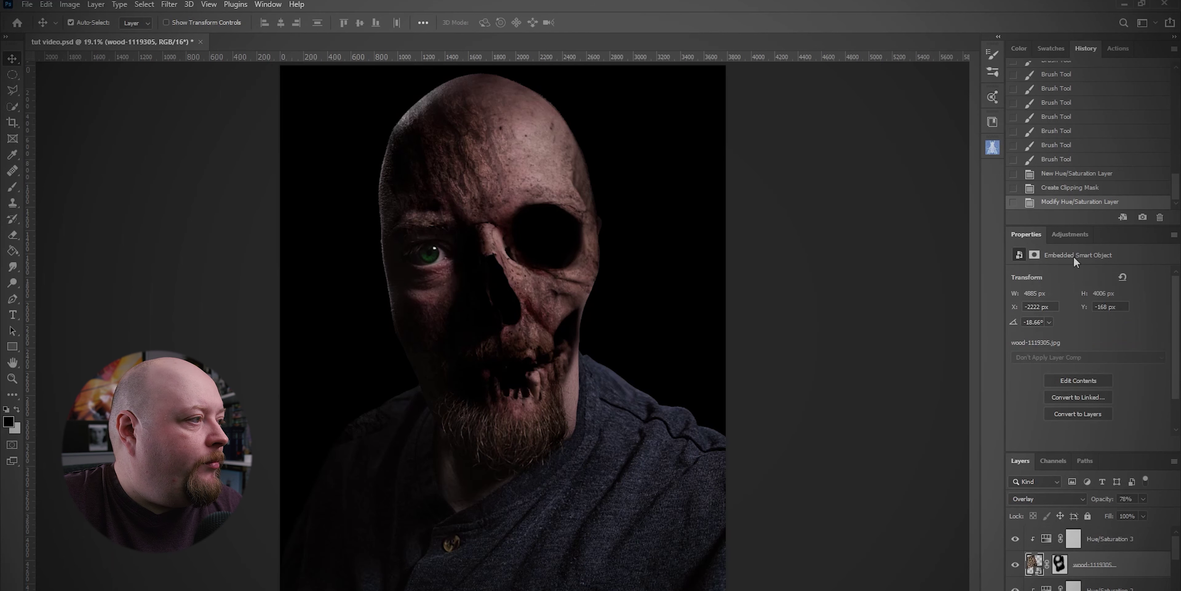
{"action": "left_click", "coordinate": [1070, 234]}
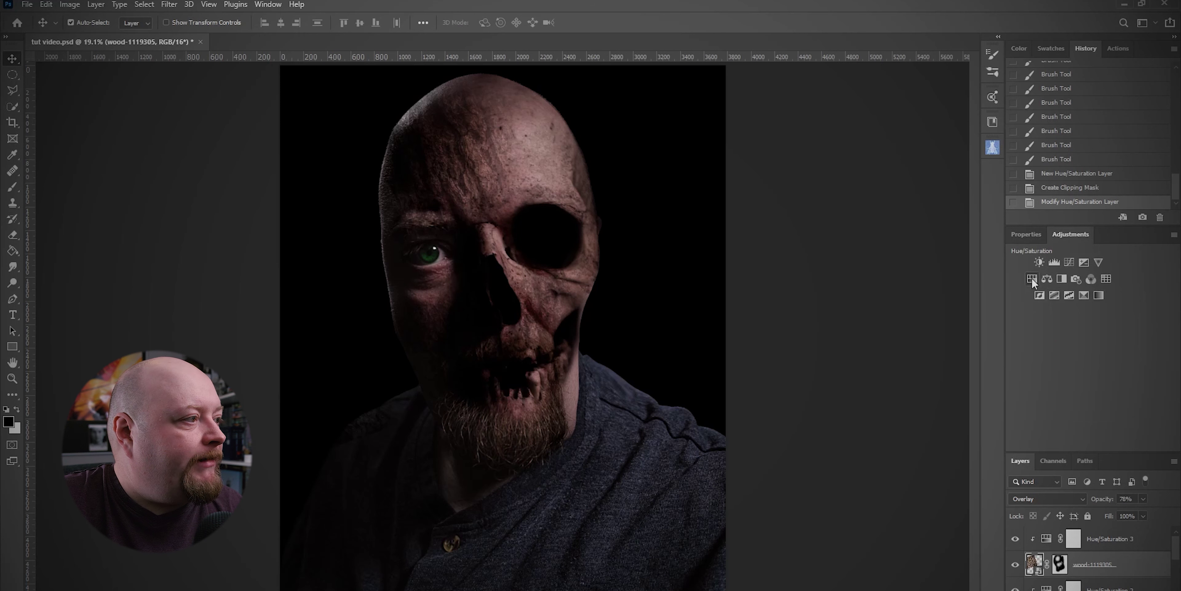
{"action": "left_click", "coordinate": [1038, 262]}
{"action": "left_click", "coordinate": [1087, 444]}
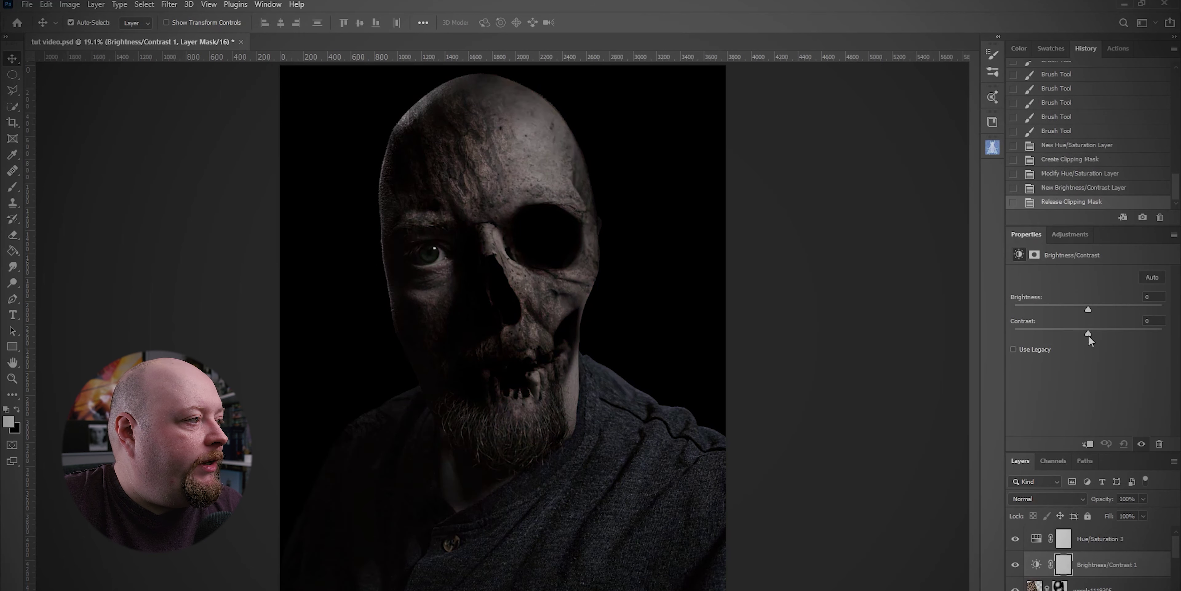
{"action": "left_click", "coordinate": [1087, 443]}
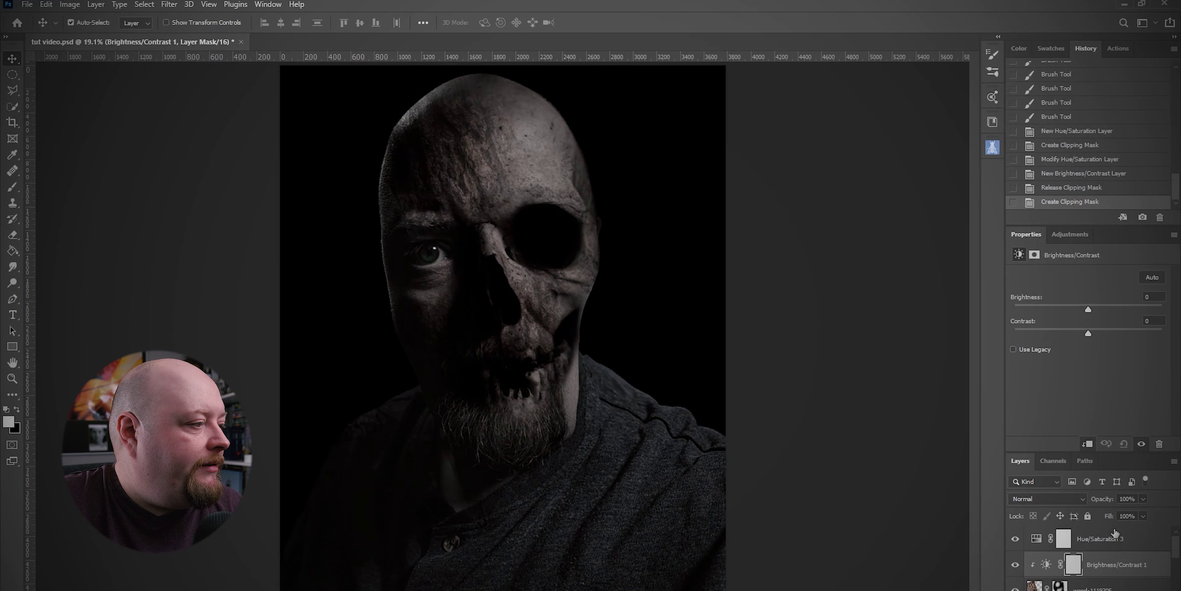
{"action": "left_click", "coordinate": [1128, 541]}
{"action": "left_click", "coordinate": [1088, 444]}
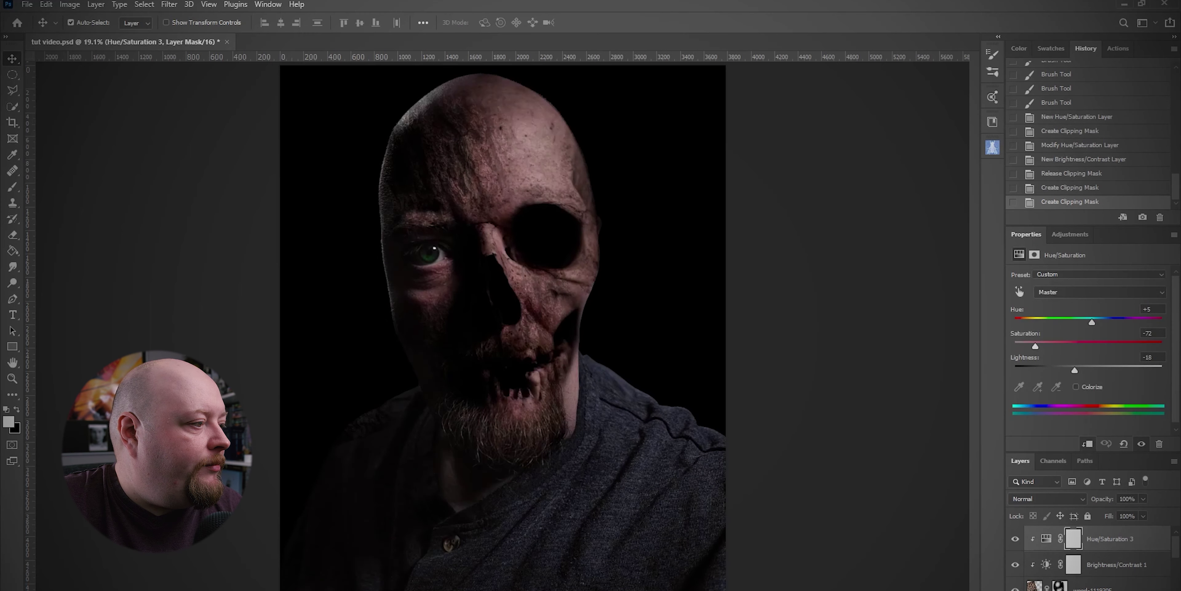
Step: Set the wood texture's Brightness/Contrast adjustment to brightness -17 and contrast 88, and reduce the wood layer's opacity to 70%
{"action": "left_click", "coordinate": [1161, 561]}
{"action": "left_click_drag", "start_coordinate": [1090, 337], "coordinate": [1154, 333]}
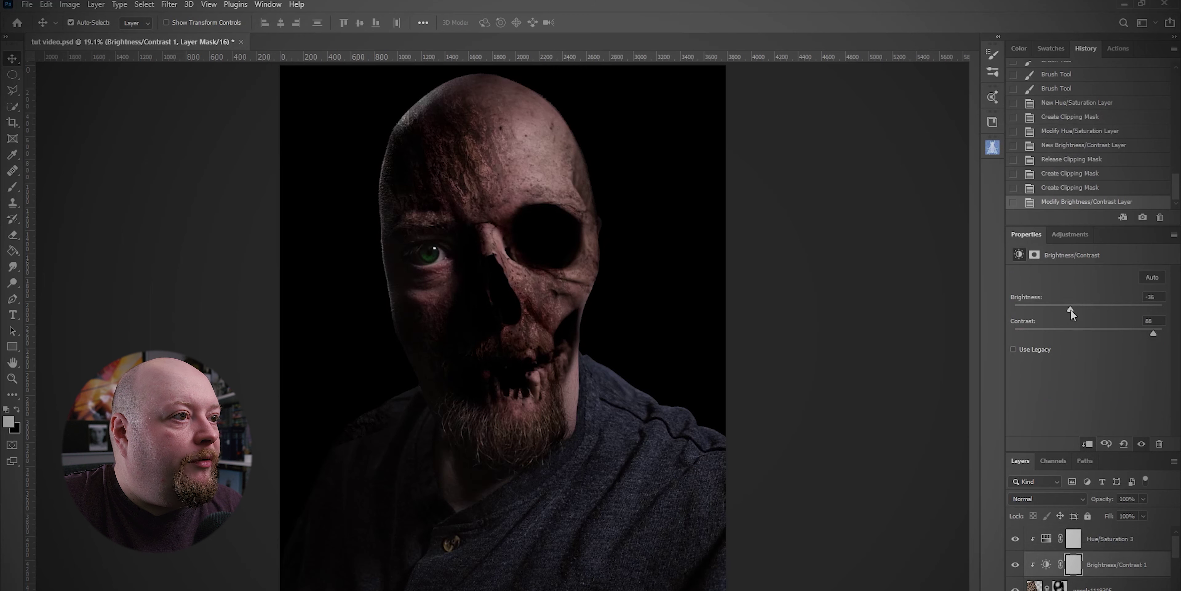
{"action": "left_click_drag", "start_coordinate": [1081, 308], "coordinate": [1080, 308]}
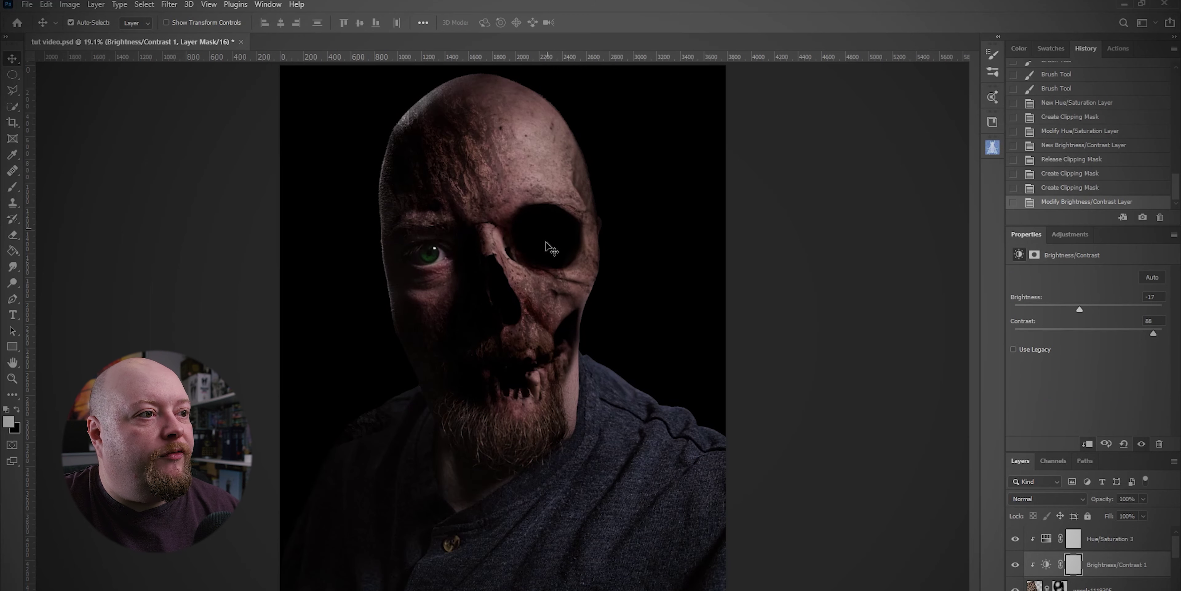
{"action": "left_click", "coordinate": [1091, 587]}
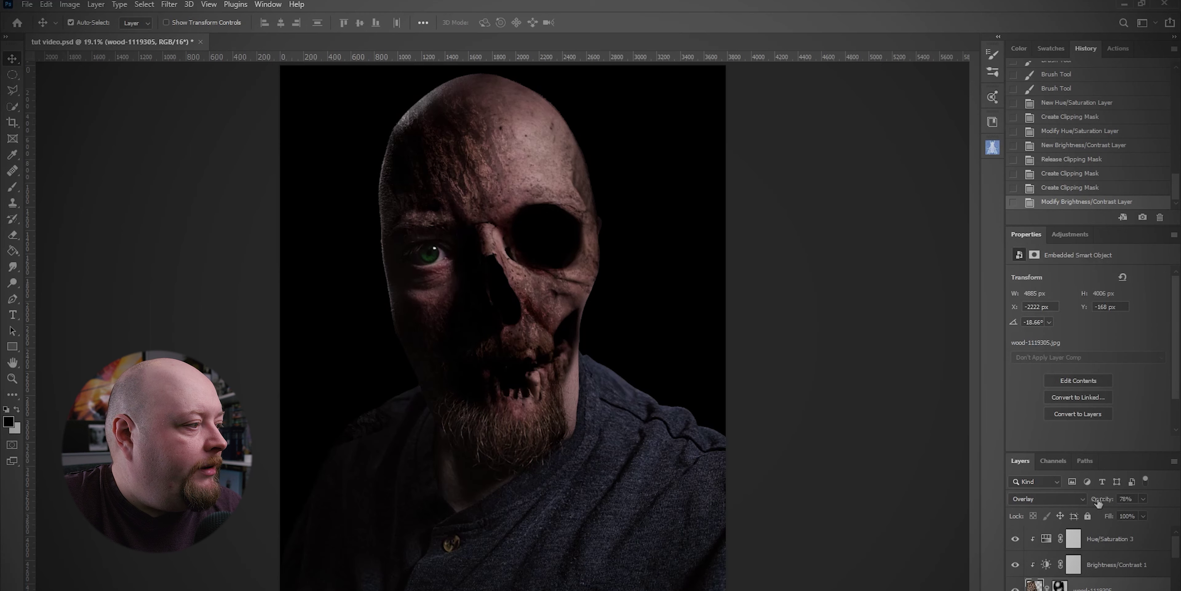
{"action": "mouse_move", "coordinate": [1098, 503]}
{"action": "left_mouse_down"}
{"action": "mouse_move", "coordinate": [1078, 501]}
{"action": "mouse_move", "coordinate": [1096, 501]}
{"action": "left_mouse_up"}
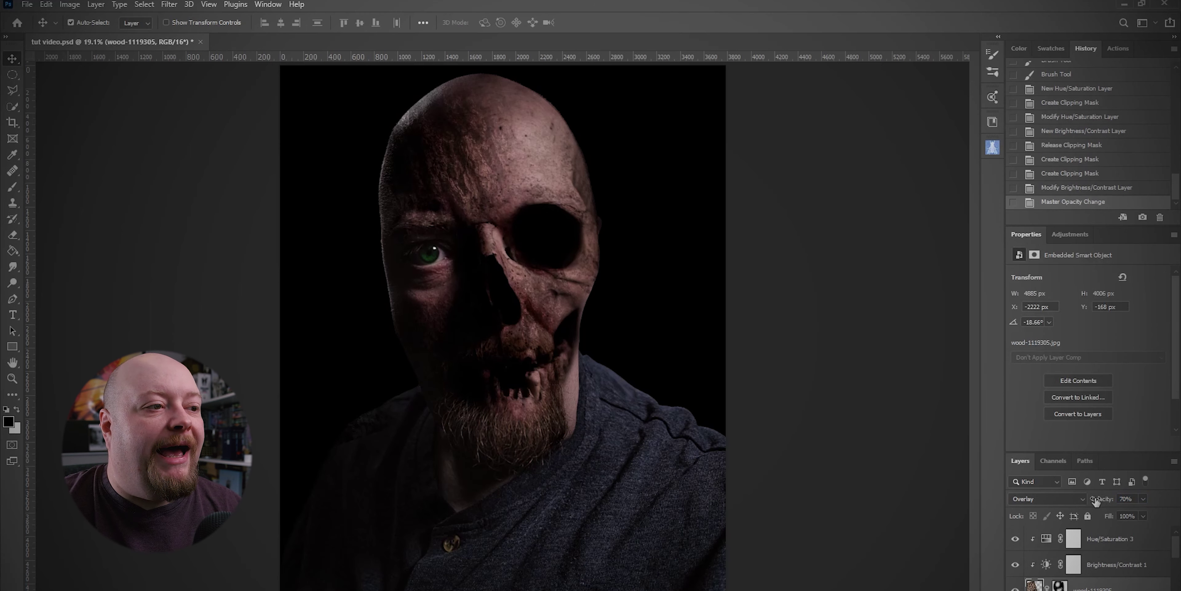
Step: Paint on the wood texture's mask with a 1000 px brush, mainly in black, to reduce texture on the skull's cheekbone, forehead and lower face
{"action": "left_click", "coordinate": [1059, 585]}
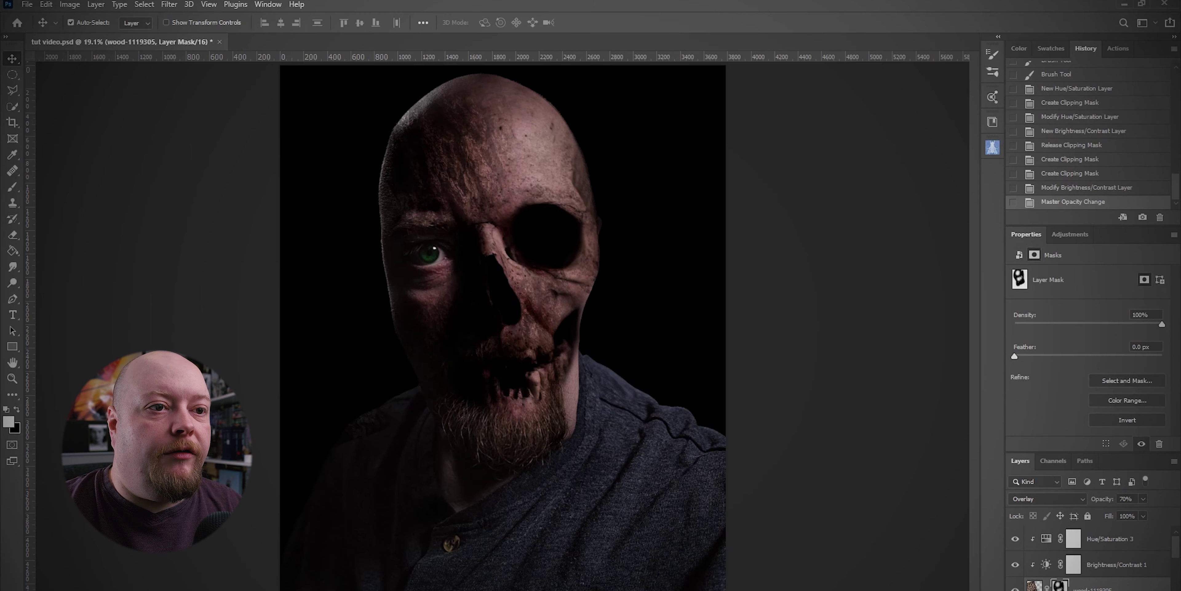
{"action": "left_click", "coordinate": [12, 187]}
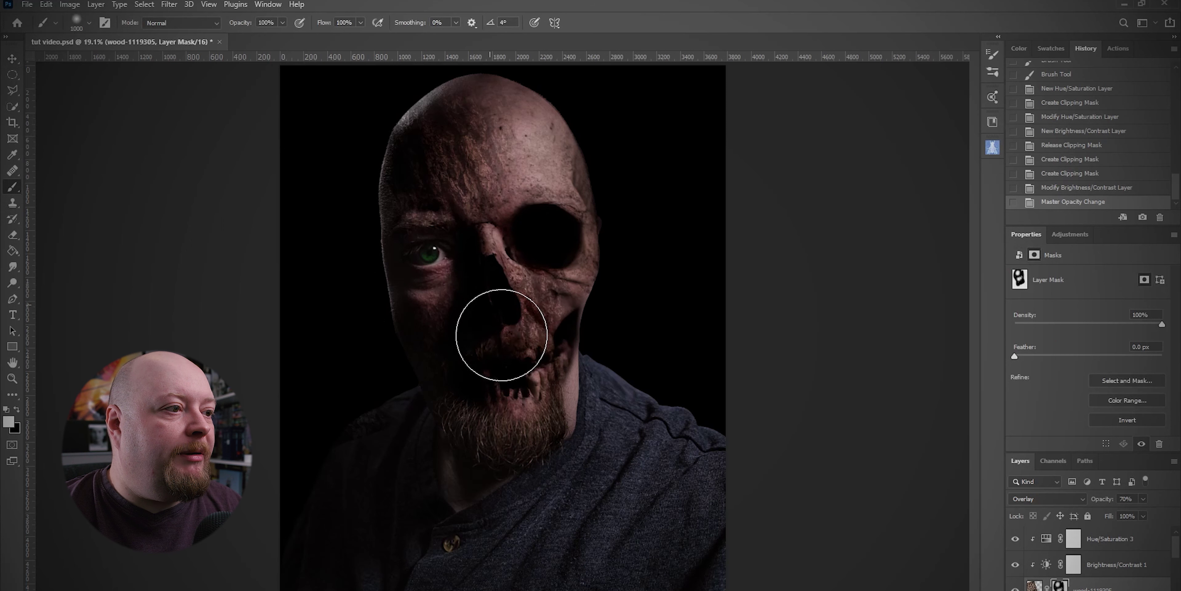
{"action": "left_click", "coordinate": [521, 317]}
{"action": "key", "text": "x"}
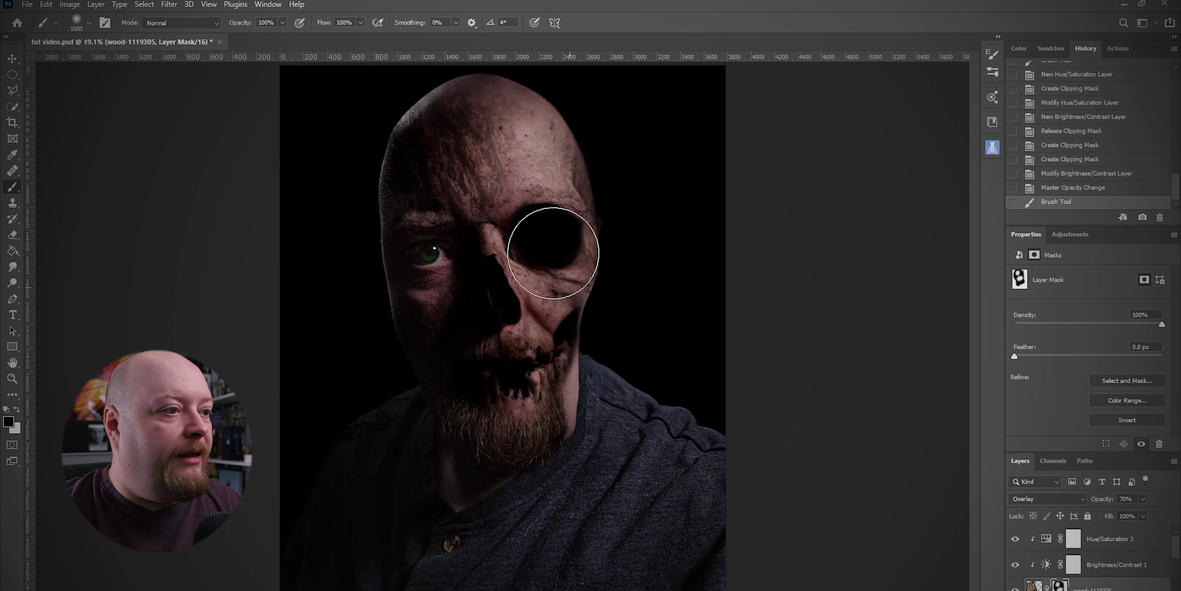
{"action": "mouse_move", "coordinate": [475, 326]}
{"action": "left_mouse_down"}
{"action": "mouse_move", "coordinate": [449, 329]}
{"action": "mouse_move", "coordinate": [569, 299]}
{"action": "left_mouse_up"}
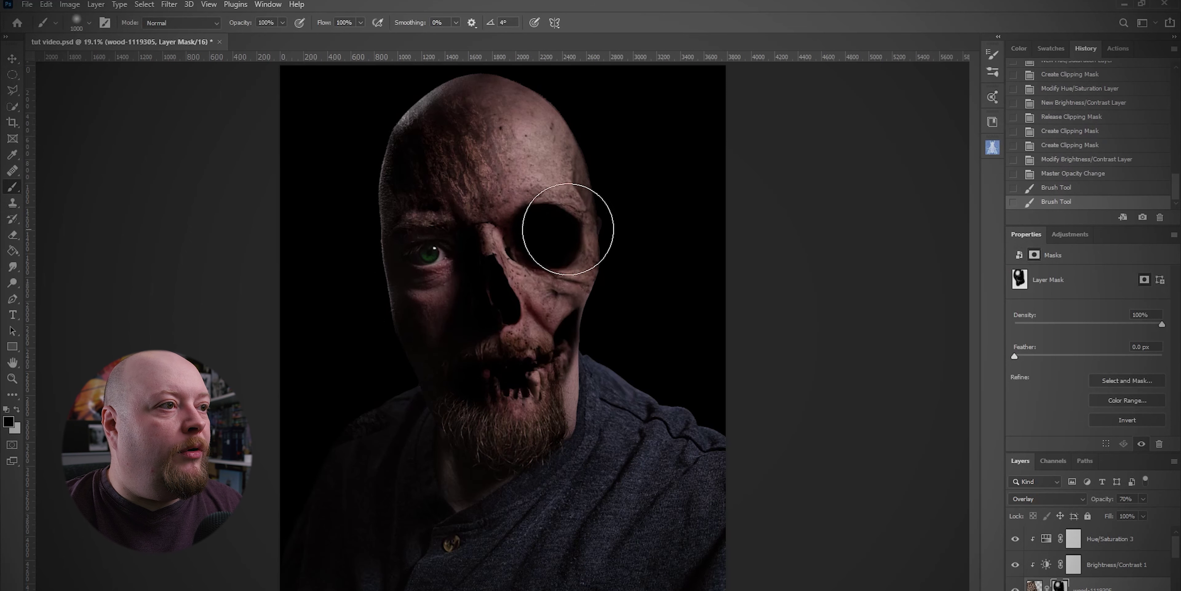
{"action": "key", "text": "x"}
{"action": "key", "text": "x"}
{"action": "mouse_move", "coordinate": [555, 150]}
{"action": "left_mouse_down"}
{"action": "mouse_move", "coordinate": [585, 159]}
{"action": "mouse_move", "coordinate": [559, 180]}
{"action": "mouse_move", "coordinate": [558, 163]}
{"action": "left_mouse_up"}
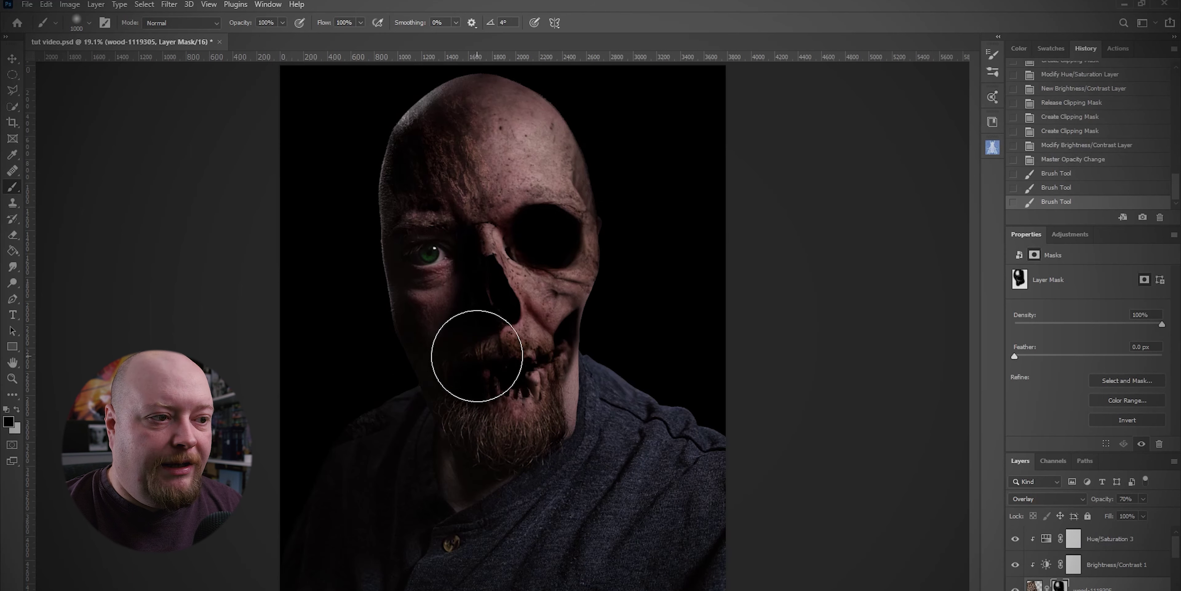
{"action": "key", "text": "x"}
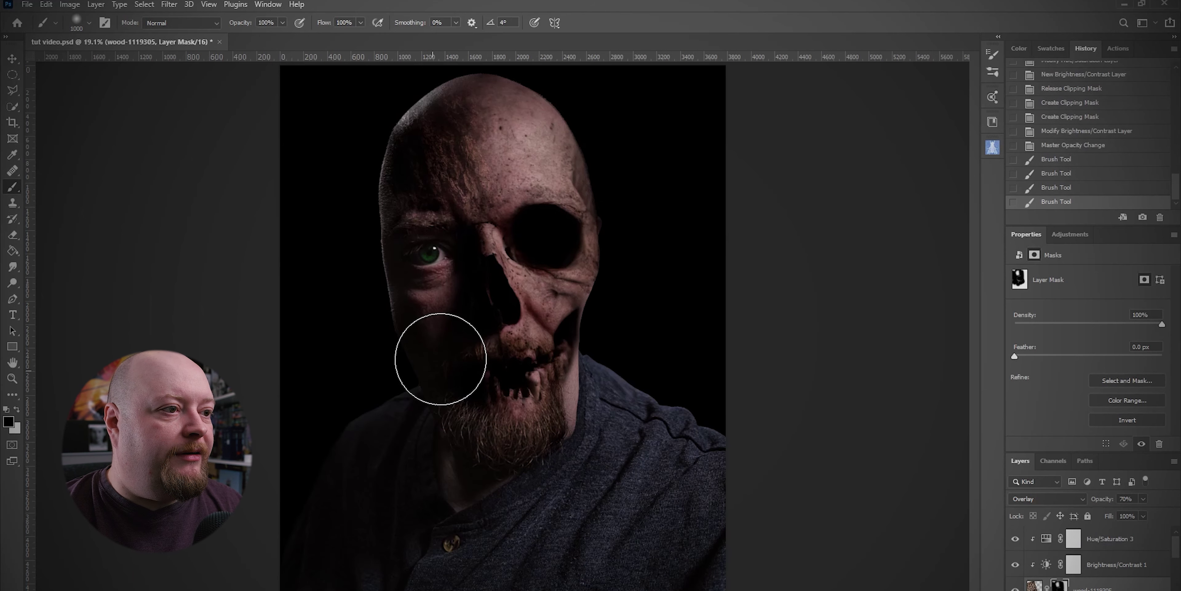
{"action": "left_click_drag", "start_coordinate": [438, 346], "coordinate": [438, 353]}
Step: Restore wood texture on the cheek below the green eye with a smaller white brush, and fade its outer edge with a 1400 px black brush
{"action": "key", "text": "bracketleft"}
{"action": "key", "text": "bracketleft"}
{"action": "key", "text": "bracketleft"}
{"action": "key", "text": "bracketleft"}
{"action": "mouse_move", "coordinate": [427, 317]}
{"action": "left_mouse_down"}
{"action": "mouse_move", "coordinate": [439, 330]}
{"action": "mouse_move", "coordinate": [435, 303]}
{"action": "mouse_move", "coordinate": [450, 335]}
{"action": "left_mouse_up"}
{"action": "key", "text": "x"}
{"action": "key", "text": "bracketright"}
{"action": "key", "text": "bracketright"}
{"action": "key", "text": "bracketright"}
{"action": "key", "text": "bracketright"}
{"action": "key", "text": "bracketright"}
{"action": "key", "text": "bracketright"}
{"action": "key", "text": "bracketright"}
{"action": "key", "text": "bracketright"}
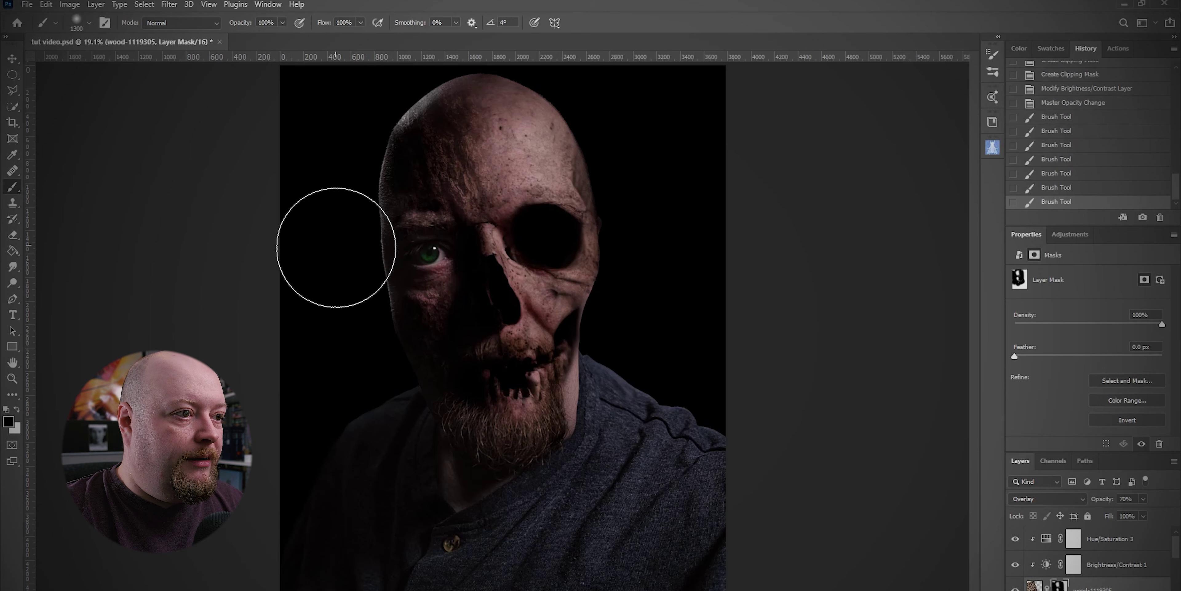
{"action": "left_click", "coordinate": [374, 267]}
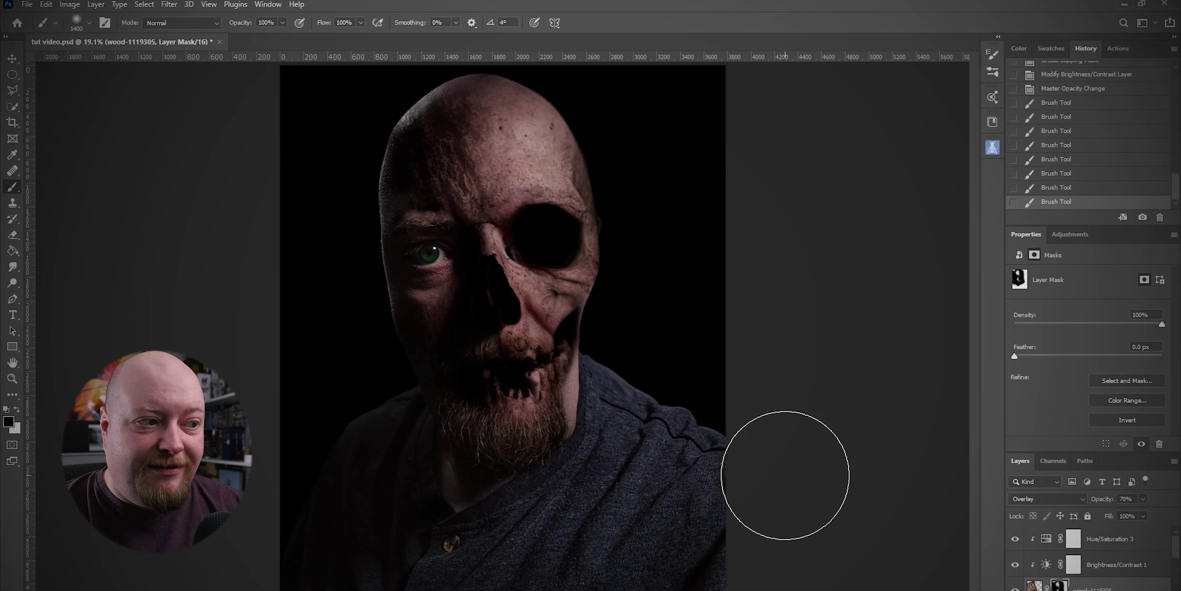
Step: Add an unclipped Hue/Saturation adjustment above all layers with hue +12, saturation +8 and lightness -9
{"action": "left_click", "coordinate": [1158, 542]}
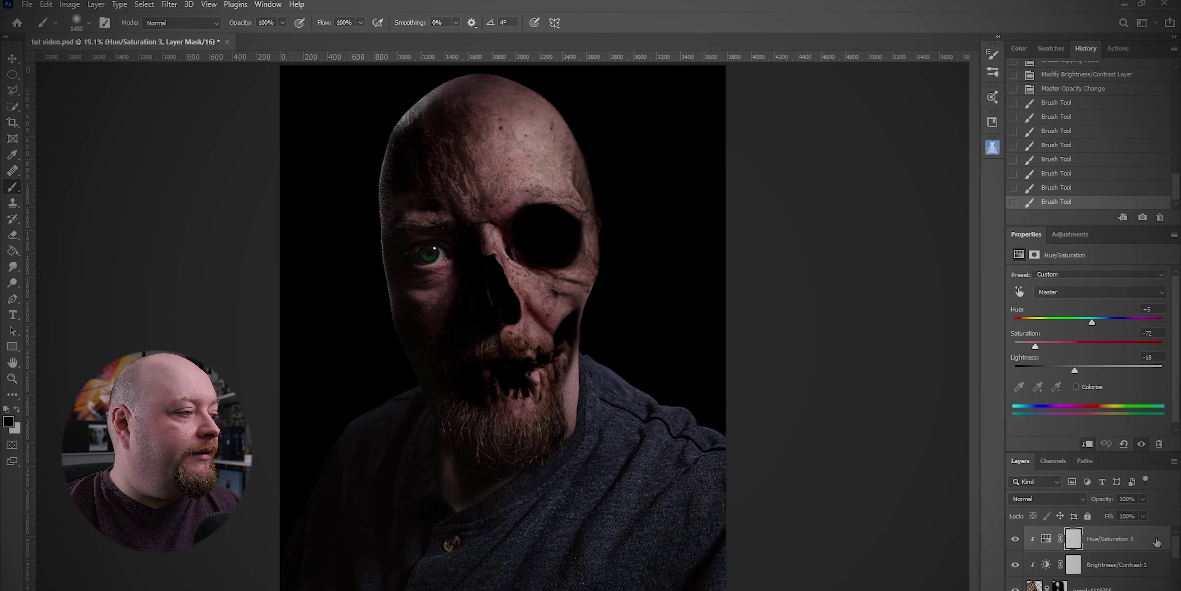
{"action": "left_click", "coordinate": [1070, 234]}
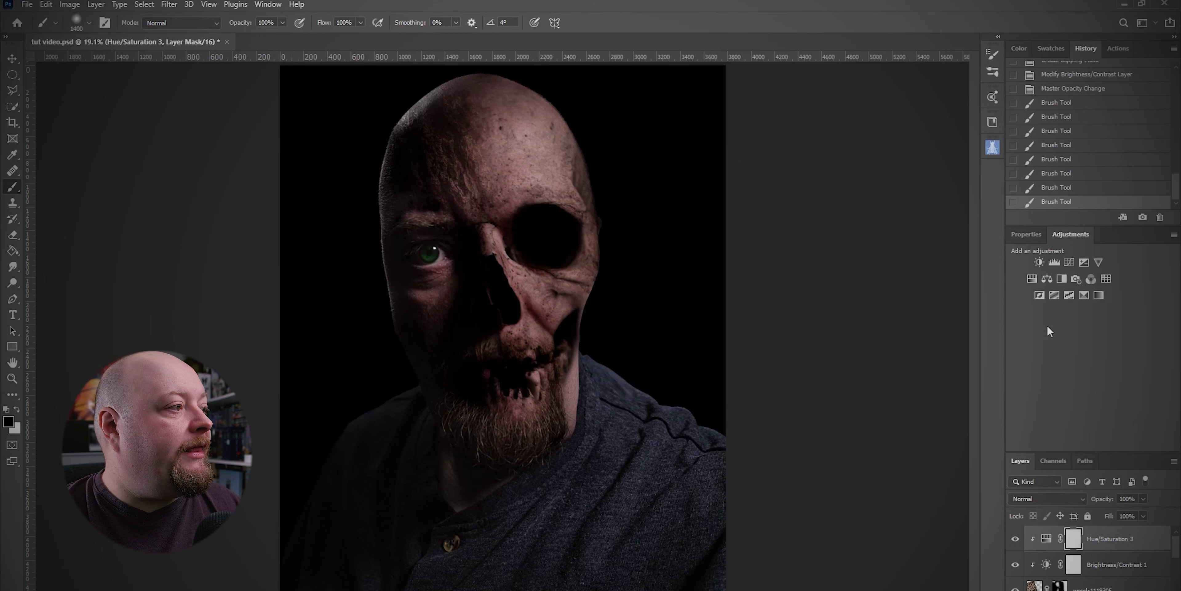
{"action": "left_click", "coordinate": [1029, 279]}
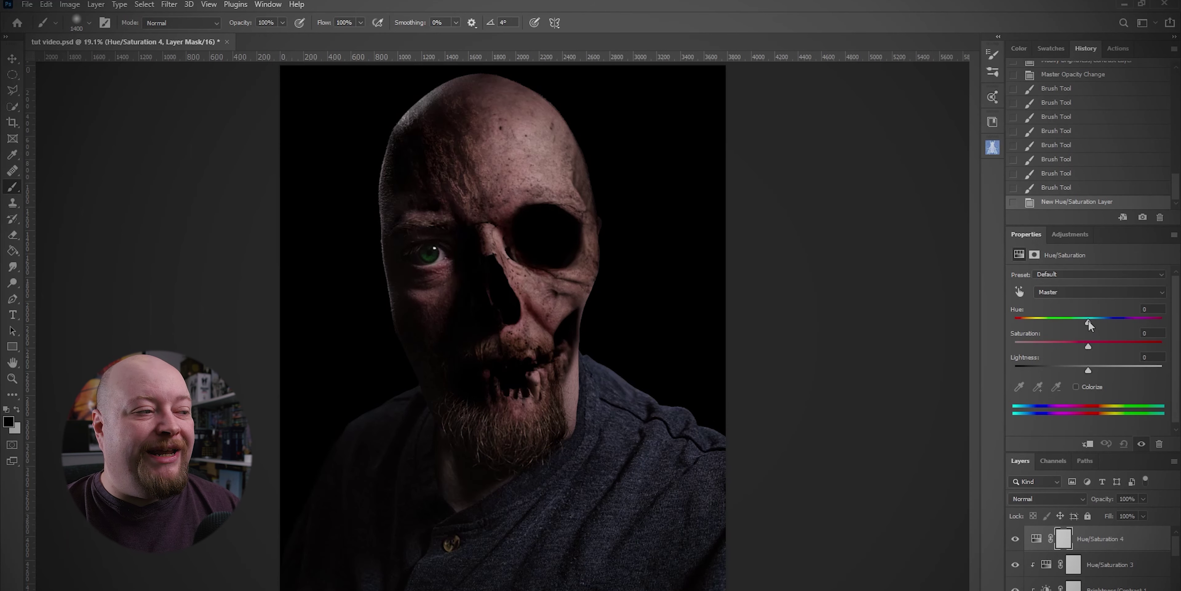
{"action": "left_click_drag", "start_coordinate": [1089, 319], "coordinate": [1099, 320]}
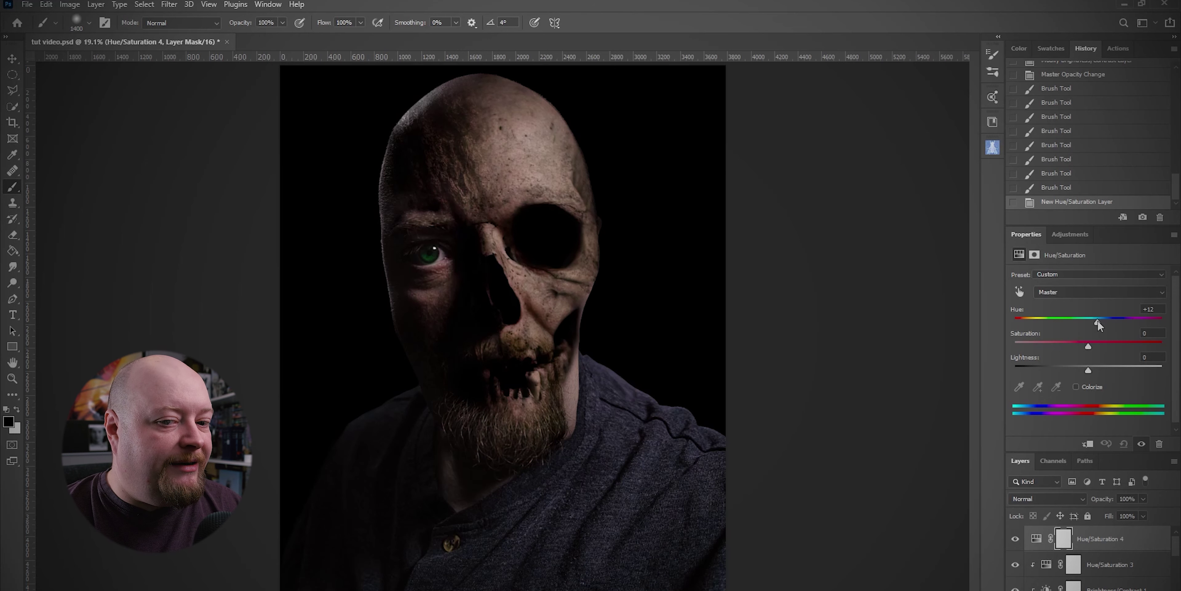
{"action": "left_click_drag", "start_coordinate": [1099, 320], "coordinate": [1098, 320]}
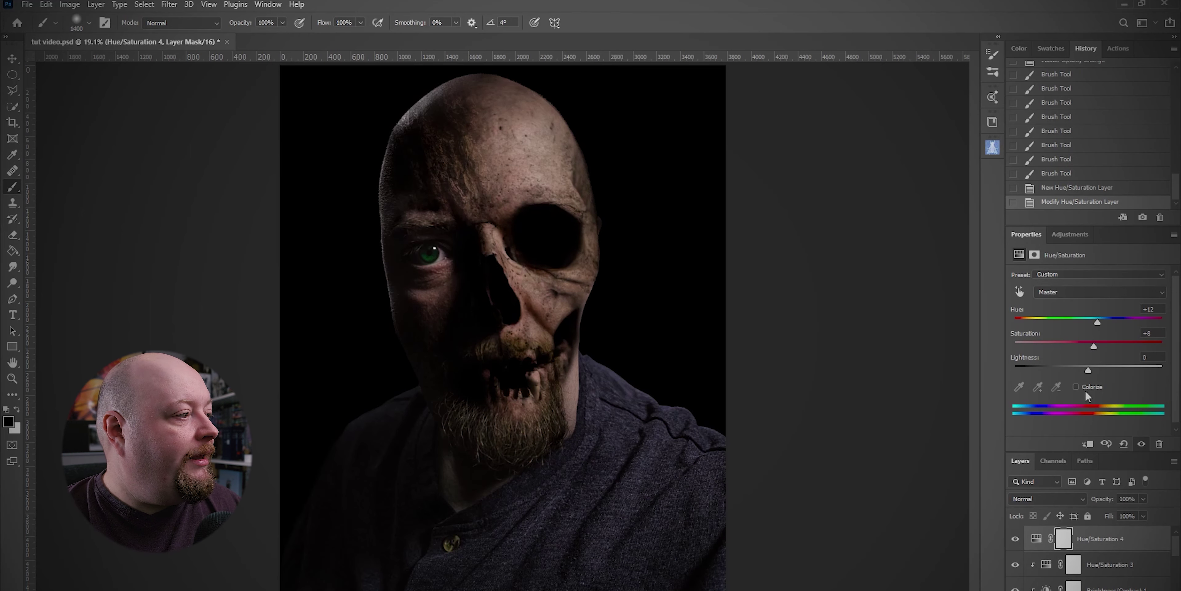
{"action": "left_click_drag", "start_coordinate": [1088, 371], "coordinate": [1079, 371]}
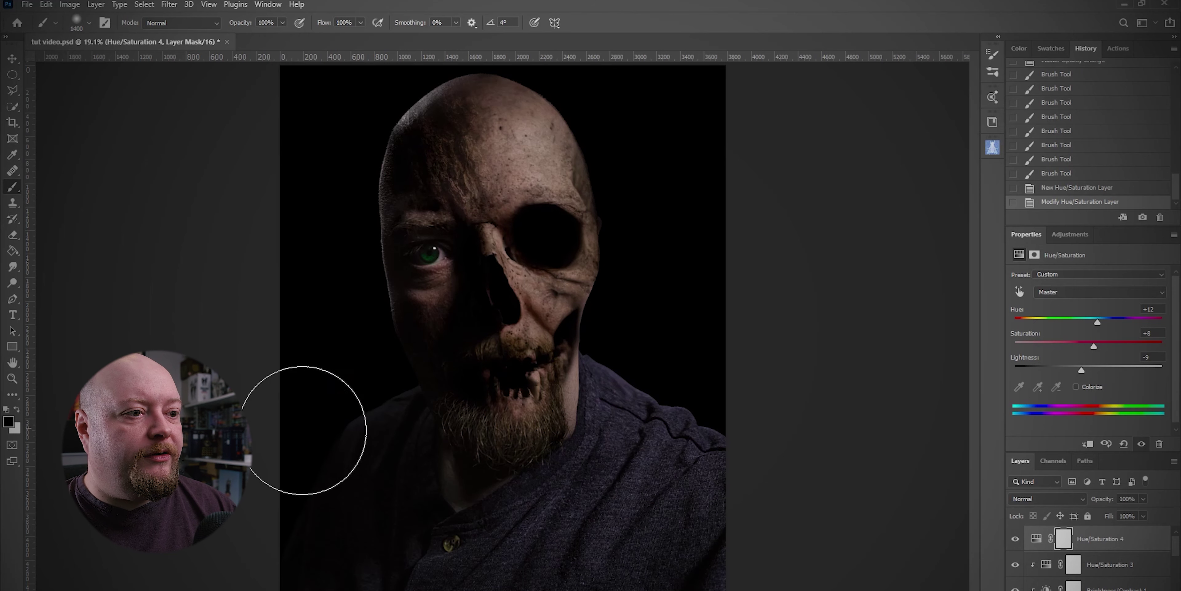
Step: Create a new layer on top of the stack and fill it entirely with black using the Paint Bucket
{"action": "scroll", "coordinate": [1091, 551], "scroll_direction": "down", "scroll_amount": 2}
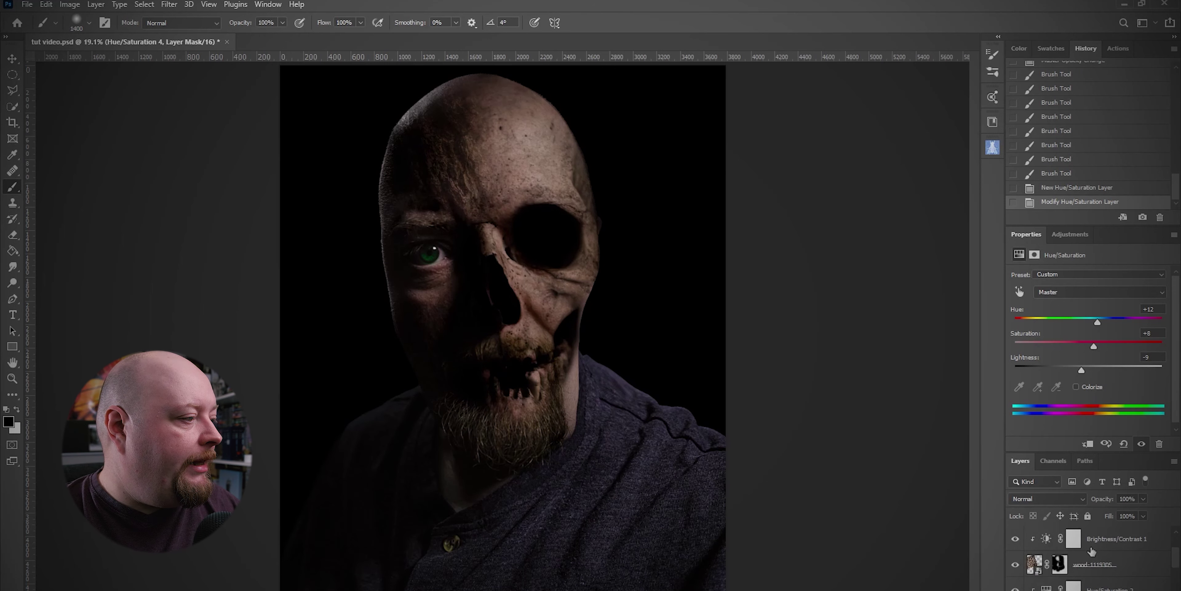
{"action": "scroll", "coordinate": [1092, 552], "scroll_direction": "up", "scroll_amount": 2}
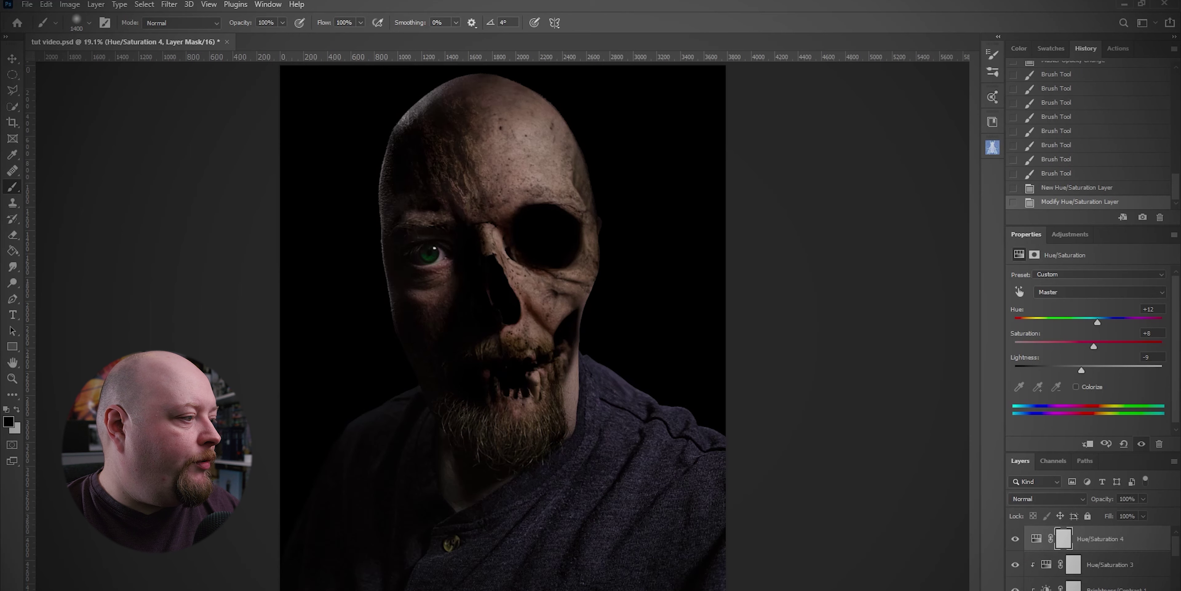
{"action": "key", "text": "ctrl+shift+alt+n"}
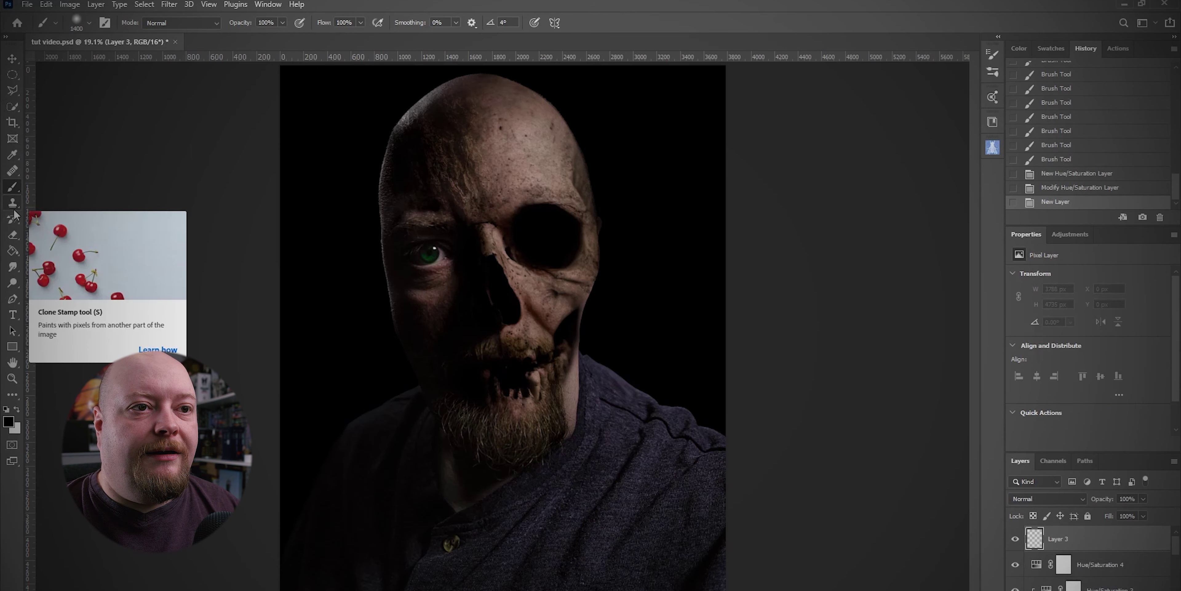
{"action": "left_click", "coordinate": [13, 251]}
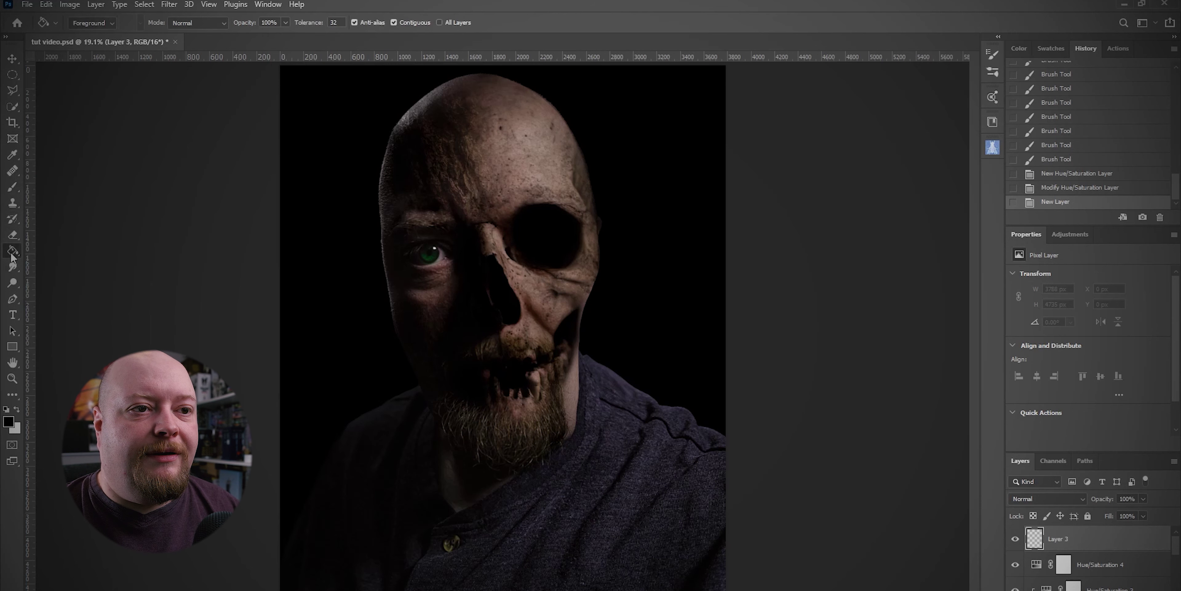
{"action": "left_click", "coordinate": [347, 280]}
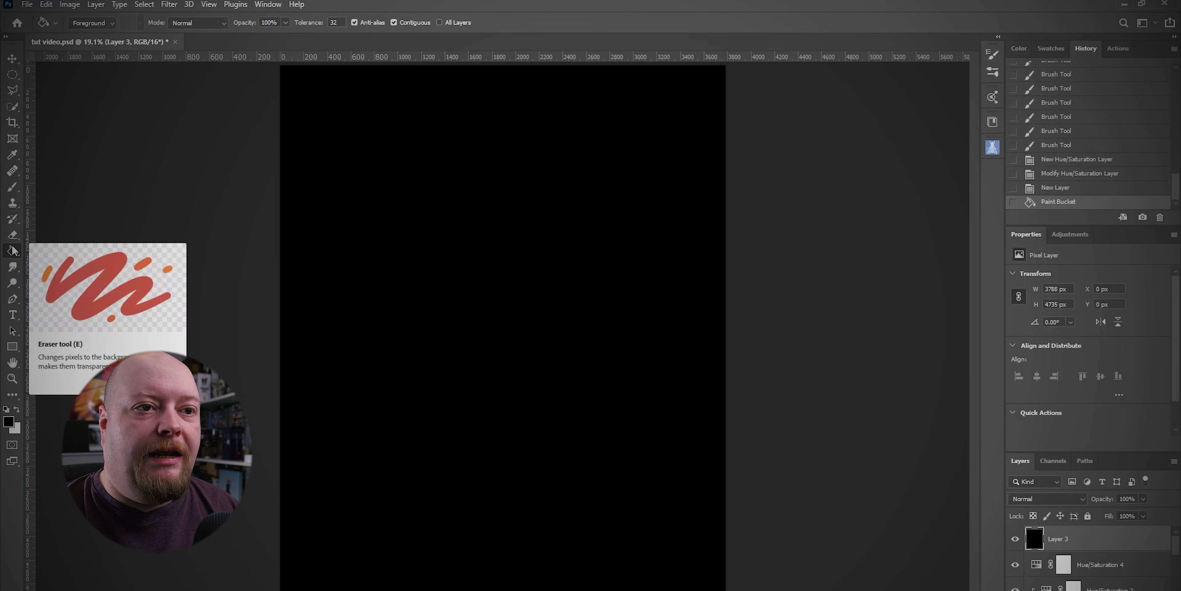
Step: Try painting a soft white spot in the middle of the black layer with a 1400 px brush, and undo it
{"action": "left_click", "coordinate": [13, 188]}
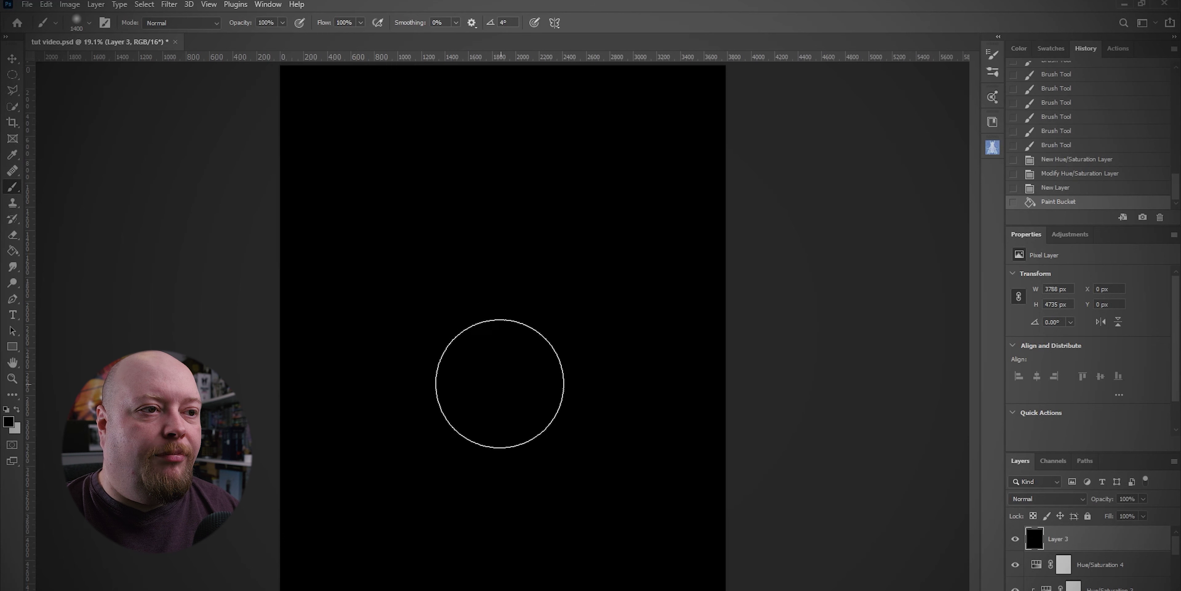
{"action": "key", "text": "c"}
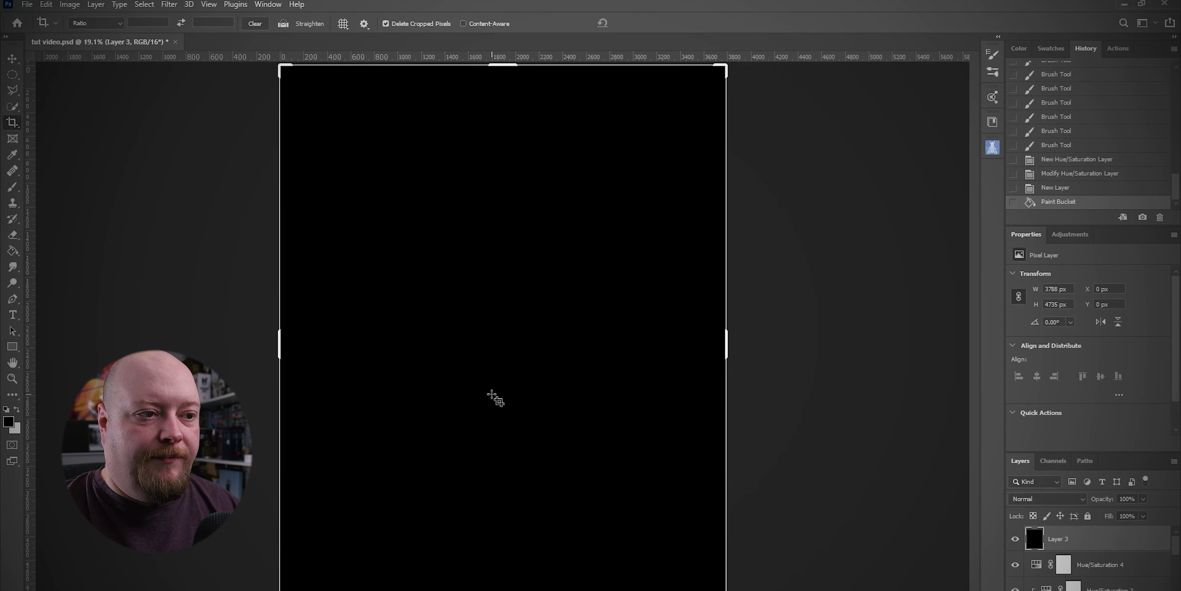
{"action": "key", "text": "b"}
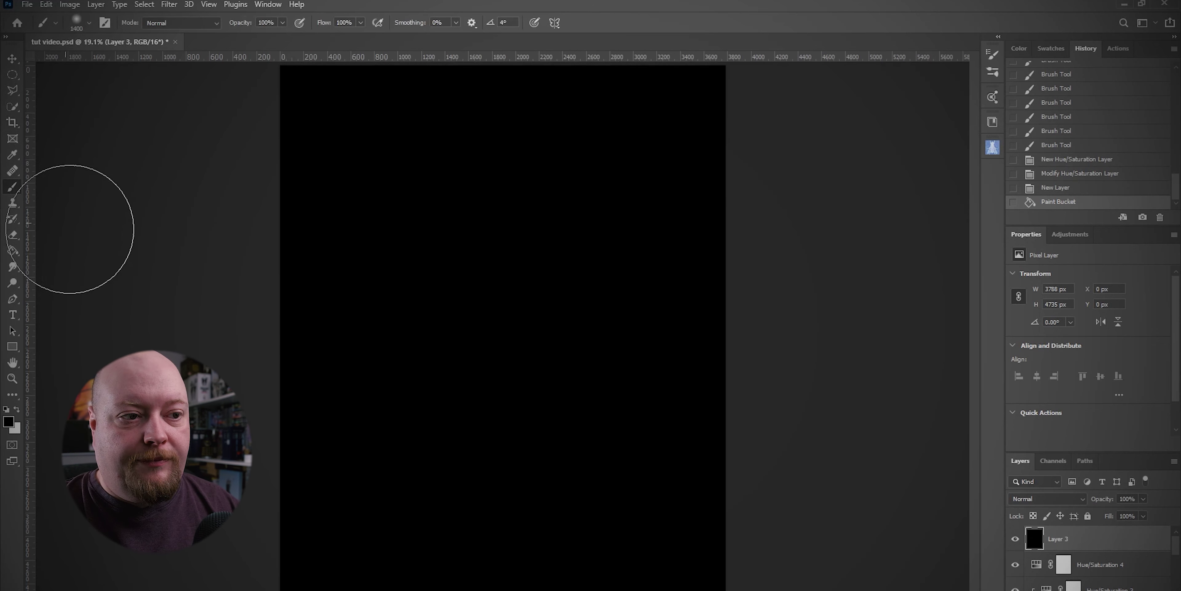
{"action": "key", "text": "x"}
{"action": "left_click", "coordinate": [528, 326]}
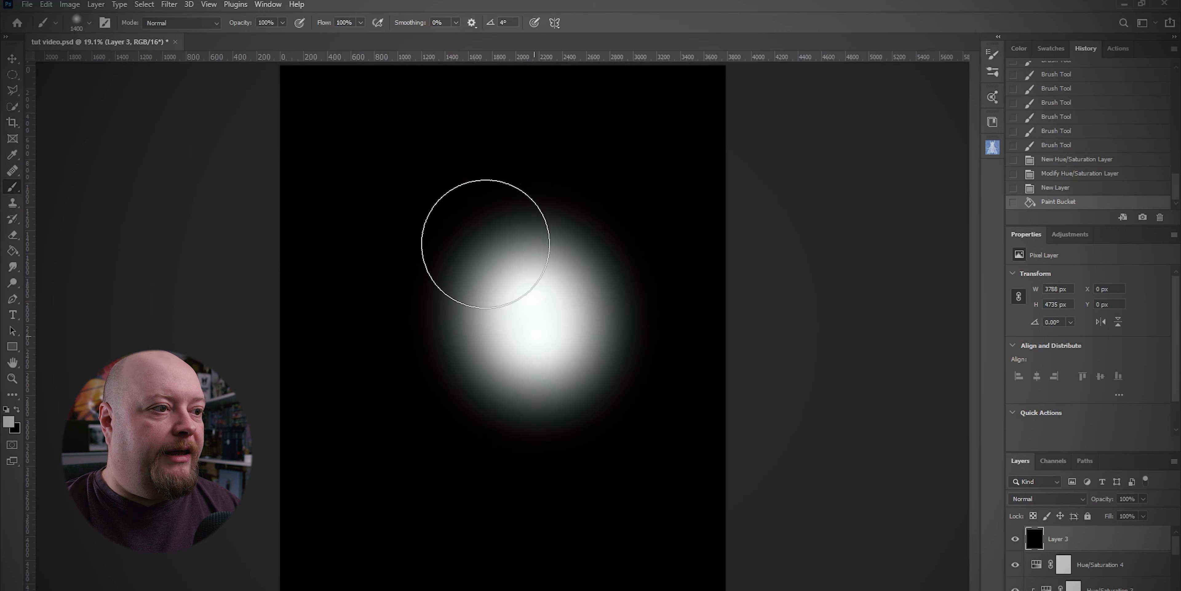
{"action": "left_click_drag", "start_coordinate": [486, 244], "coordinate": [514, 277]}
{"action": "key", "text": "ctrl+z"}
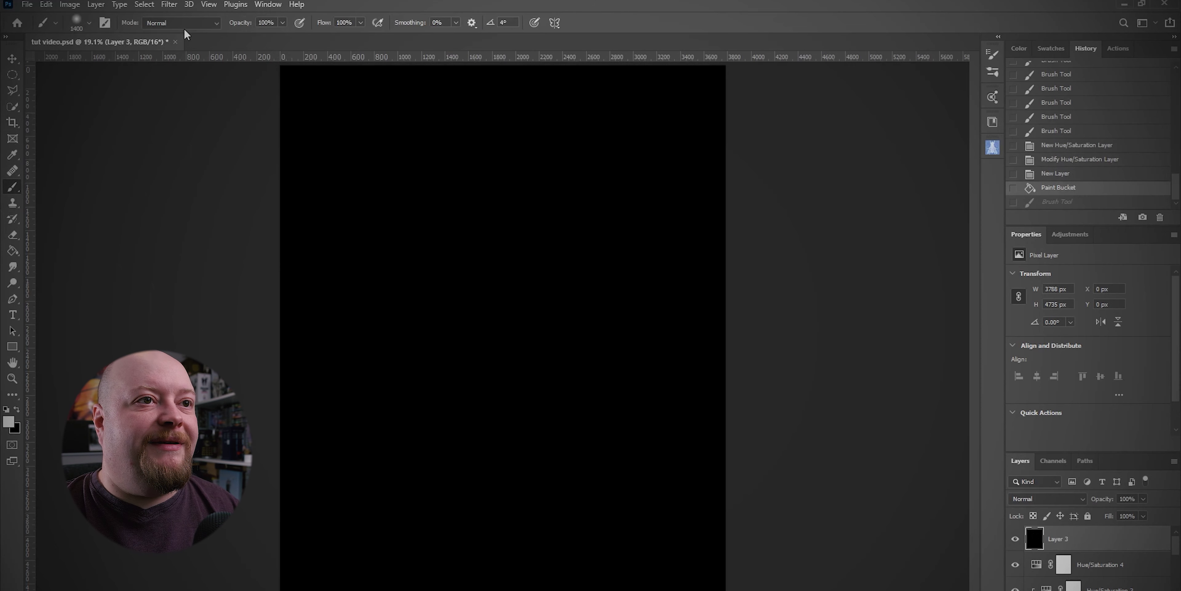
Step: Add a reveal-all mask to the black layer and paint it black over the head and body to uncover the portrait
{"action": "left_click", "coordinate": [95, 4]}
{"action": "mouse_move", "coordinate": [137, 200]}
{"action": "left_click", "coordinate": [251, 192]}
{"action": "key", "text": "x"}
{"action": "mouse_move", "coordinate": [555, 221]}
{"action": "left_mouse_down"}
{"action": "mouse_move", "coordinate": [589, 345]}
{"action": "mouse_move", "coordinate": [501, 119]}
{"action": "mouse_move", "coordinate": [438, 306]}
{"action": "mouse_move", "coordinate": [462, 454]}
{"action": "mouse_move", "coordinate": [541, 491]}
{"action": "mouse_move", "coordinate": [712, 435]}
{"action": "mouse_move", "coordinate": [699, 493]}
{"action": "left_mouse_up"}
{"action": "mouse_move", "coordinate": [296, 590]}
{"action": "left_mouse_down"}
{"action": "mouse_move", "coordinate": [232, 554]}
{"action": "mouse_move", "coordinate": [382, 414]}
{"action": "left_mouse_up"}
Step: Darken both outer sides of the portrait by painting white on the black layer's mask with a 2500 px brush
{"action": "key", "text": "x"}
{"action": "left_click", "coordinate": [214, 357]}
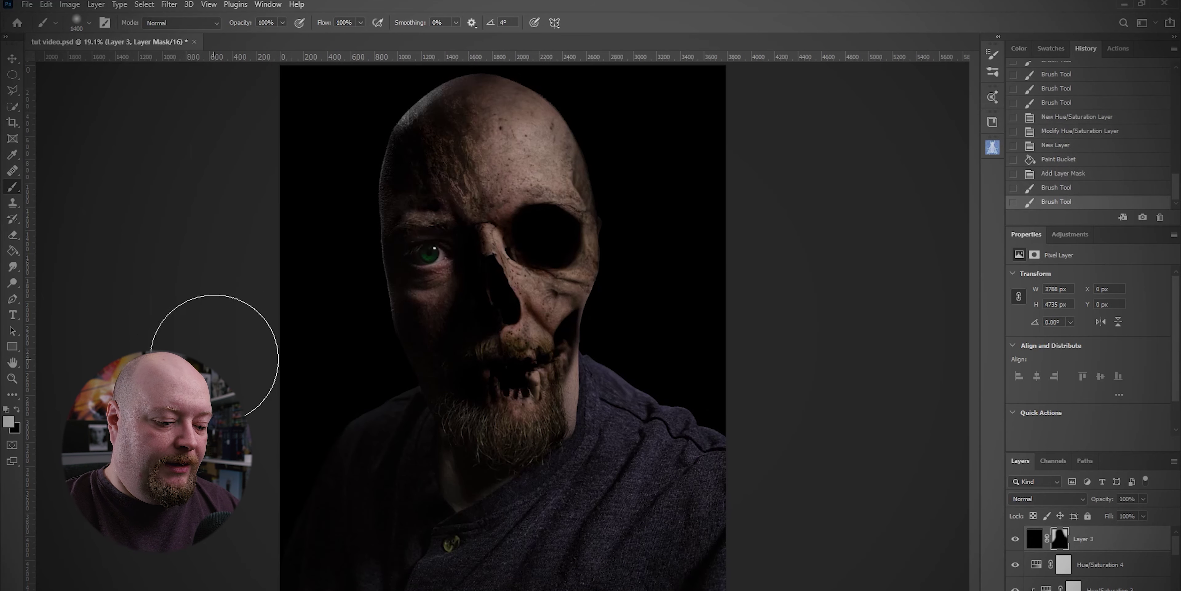
{"action": "key", "text": "bracketright"}
{"action": "key", "text": "bracketright"}
{"action": "key", "text": "bracketright"}
{"action": "key", "text": "bracketright"}
{"action": "key", "text": "bracketright"}
{"action": "key", "text": "bracketright"}
{"action": "key", "text": "bracketright"}
{"action": "key", "text": "bracketright"}
{"action": "key", "text": "bracketright"}
{"action": "key", "text": "bracketright"}
{"action": "key", "text": "bracketright"}
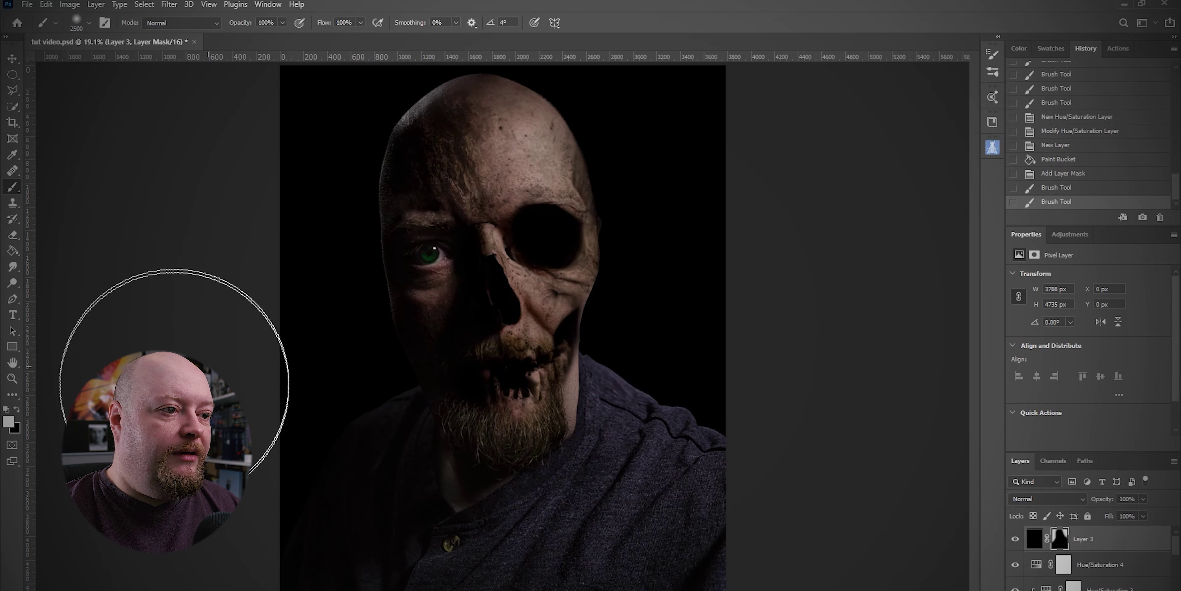
{"action": "mouse_move", "coordinate": [236, 321]}
{"action": "left_mouse_down"}
{"action": "mouse_move", "coordinate": [215, 235]}
{"action": "mouse_move", "coordinate": [218, 257]}
{"action": "left_mouse_up"}
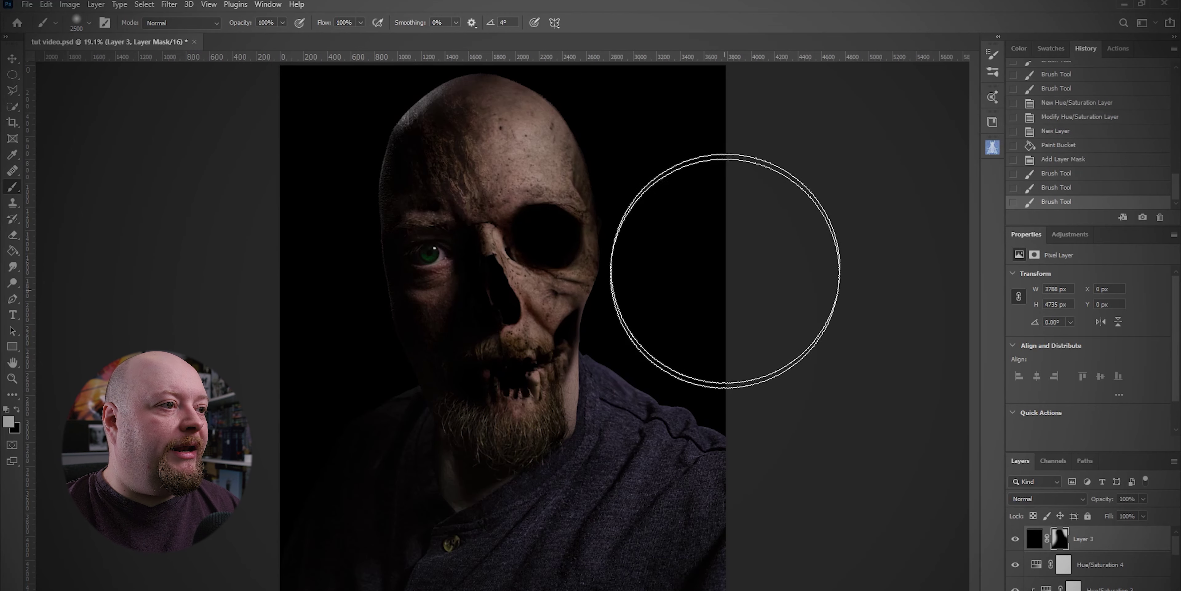
{"action": "left_click", "coordinate": [725, 256]}
{"action": "left_click_drag", "start_coordinate": [788, 316], "coordinate": [816, 250]}
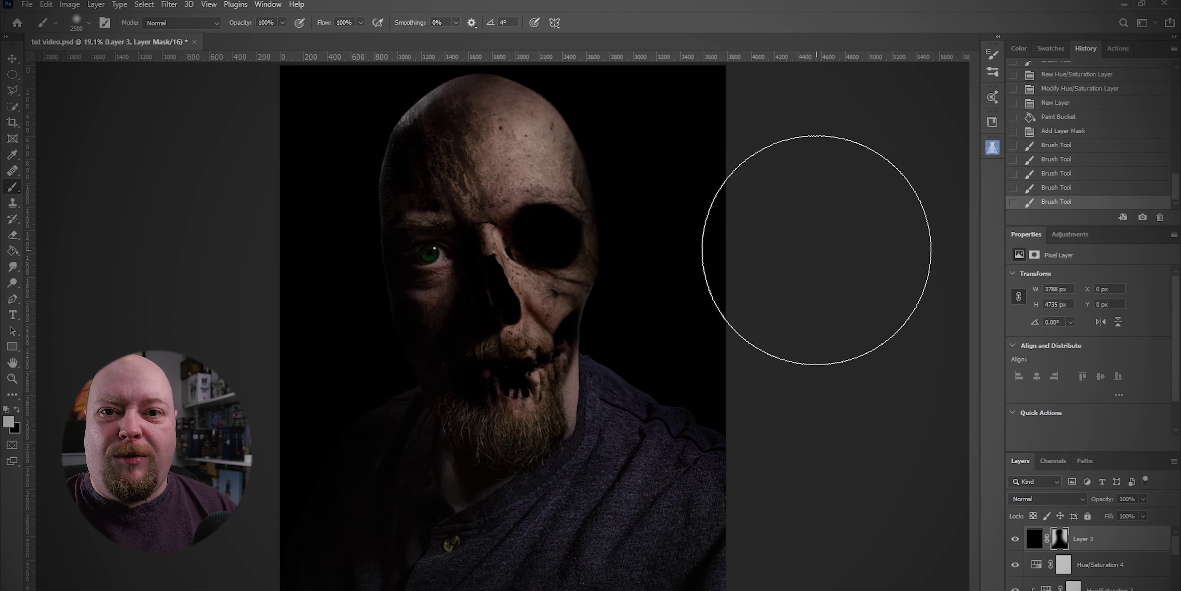
Step: Set the top Hue/Saturation adjustment's lightness to -2 and the clipped Brightness/Contrast adjustment's contrast to 100
{"action": "left_click", "coordinate": [1063, 564]}
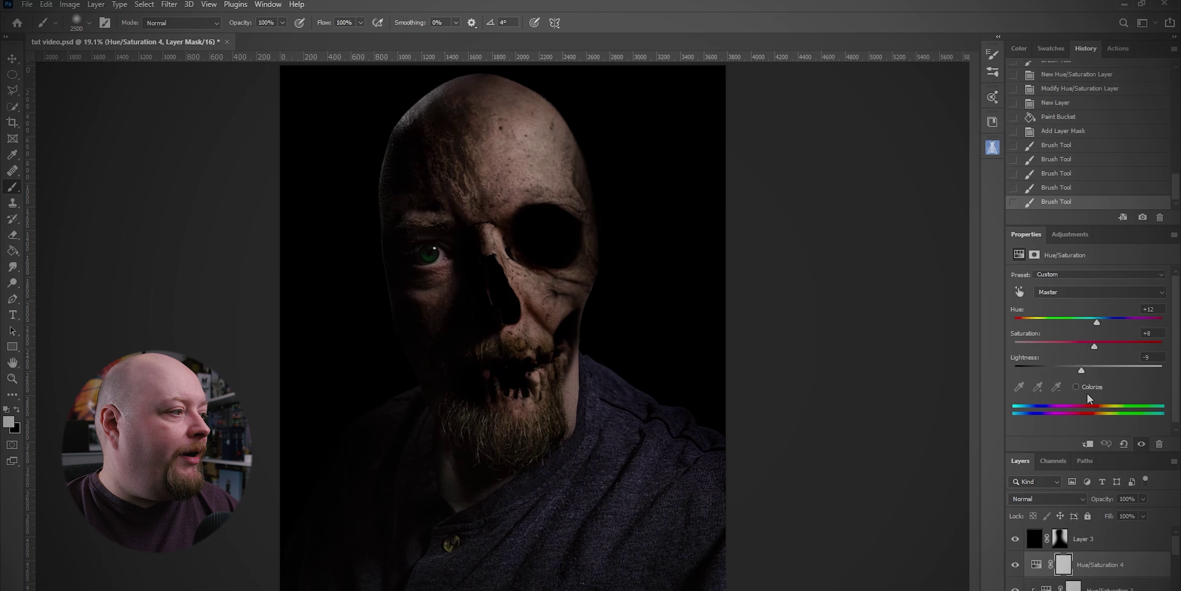
{"action": "left_click_drag", "start_coordinate": [1086, 371], "coordinate": [1087, 371]}
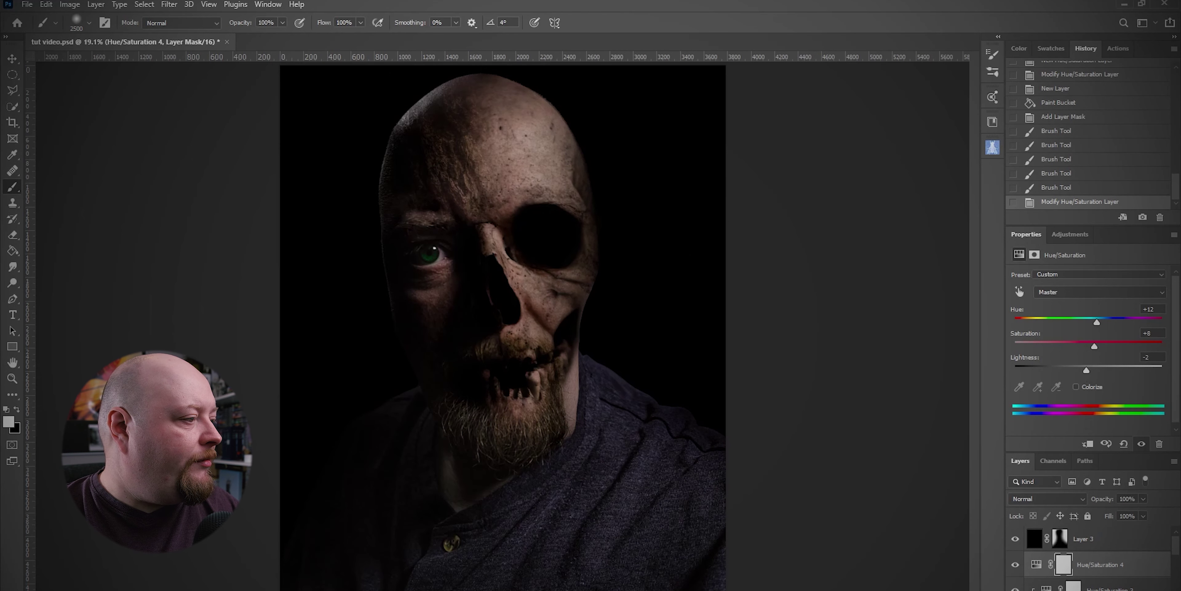
{"action": "scroll", "coordinate": [1147, 571], "scroll_direction": "down", "scroll_amount": 1}
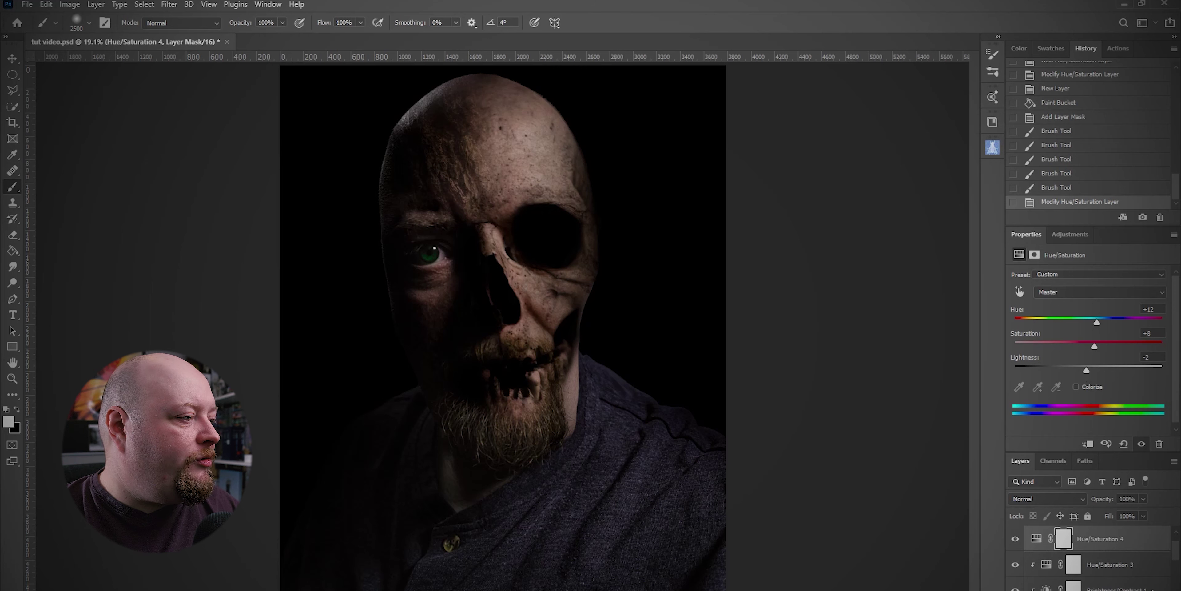
{"action": "left_click", "coordinate": [1109, 587]}
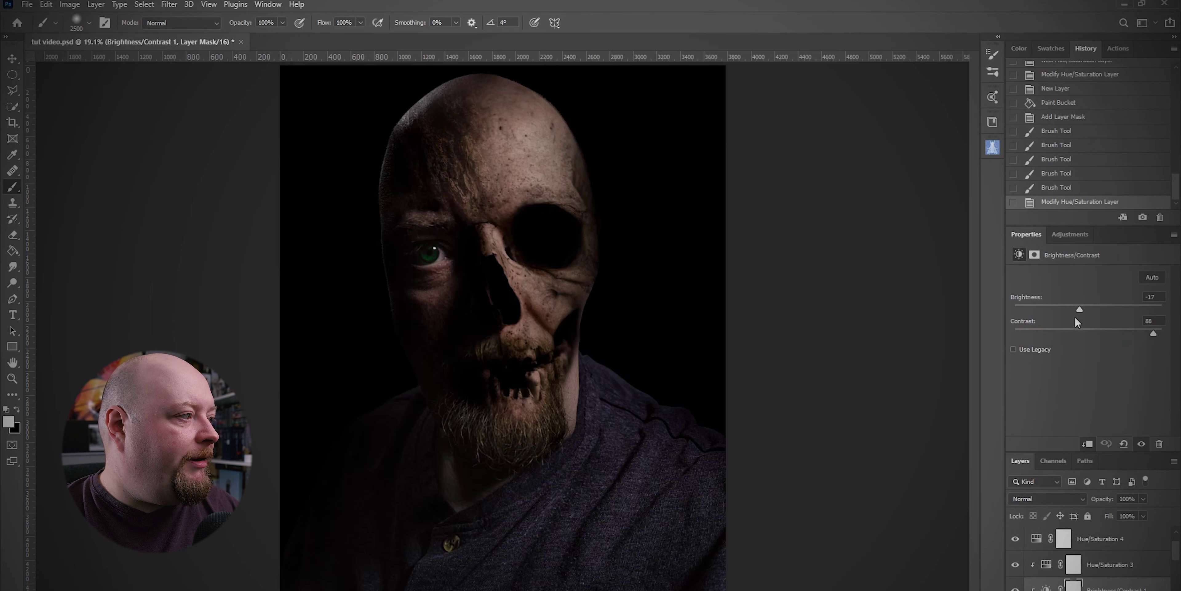
{"action": "left_click_drag", "start_coordinate": [1158, 335], "coordinate": [1169, 334]}
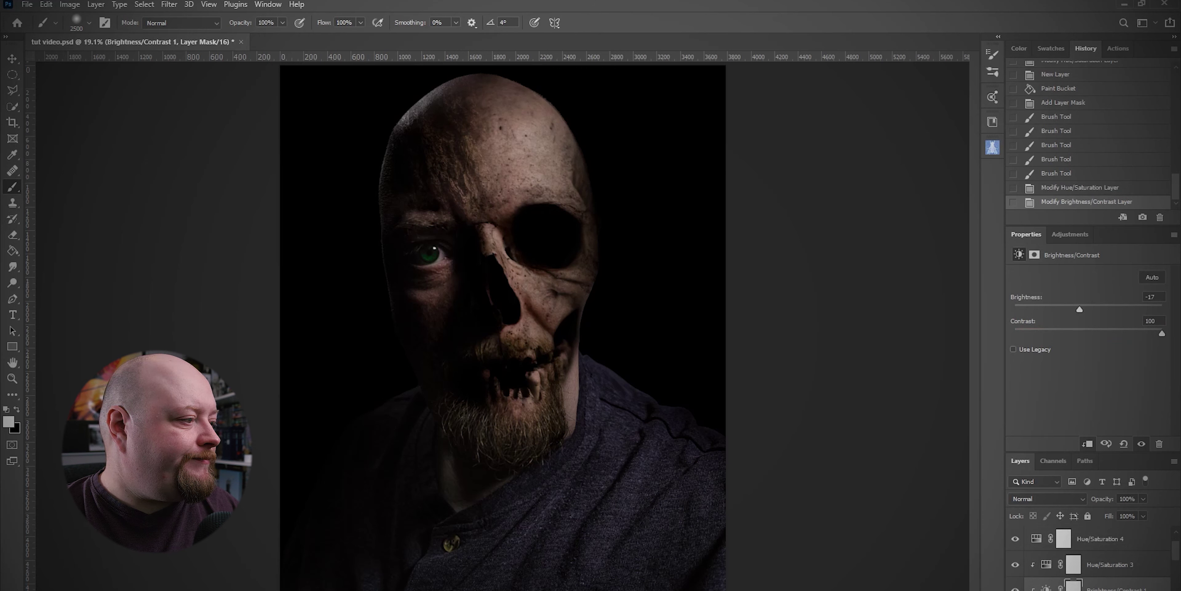
Step: Set the opacity of the wood texture layer to 94%
{"action": "left_click", "coordinate": [1118, 589]}
{"action": "left_click", "coordinate": [1114, 500]}
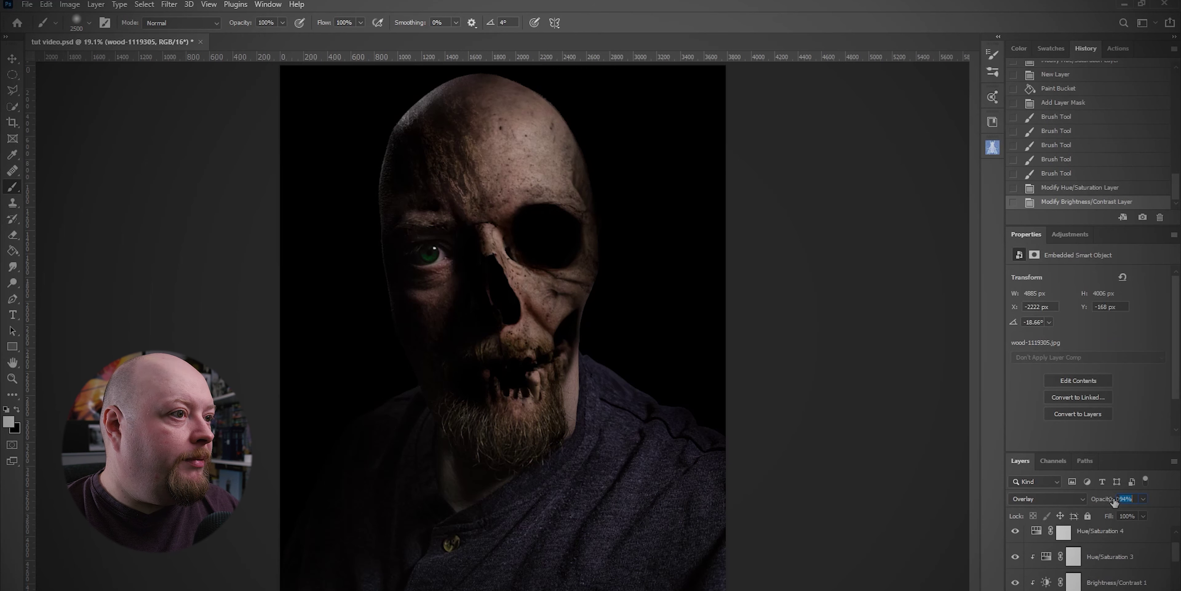
{"action": "left_click_drag", "start_coordinate": [1114, 502], "coordinate": [1115, 501]}
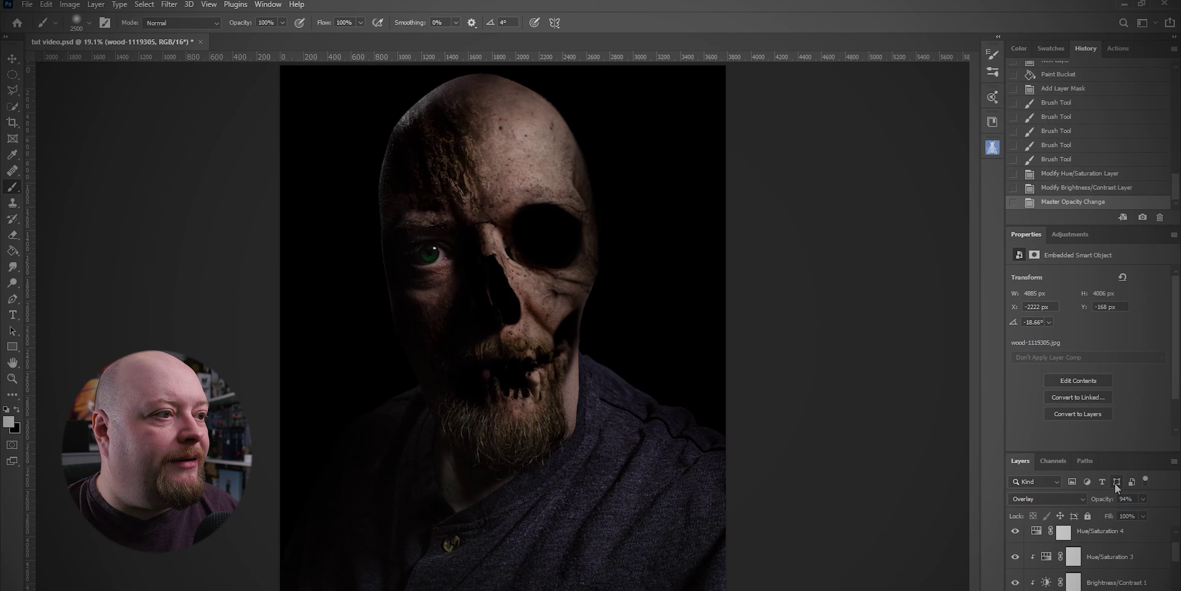